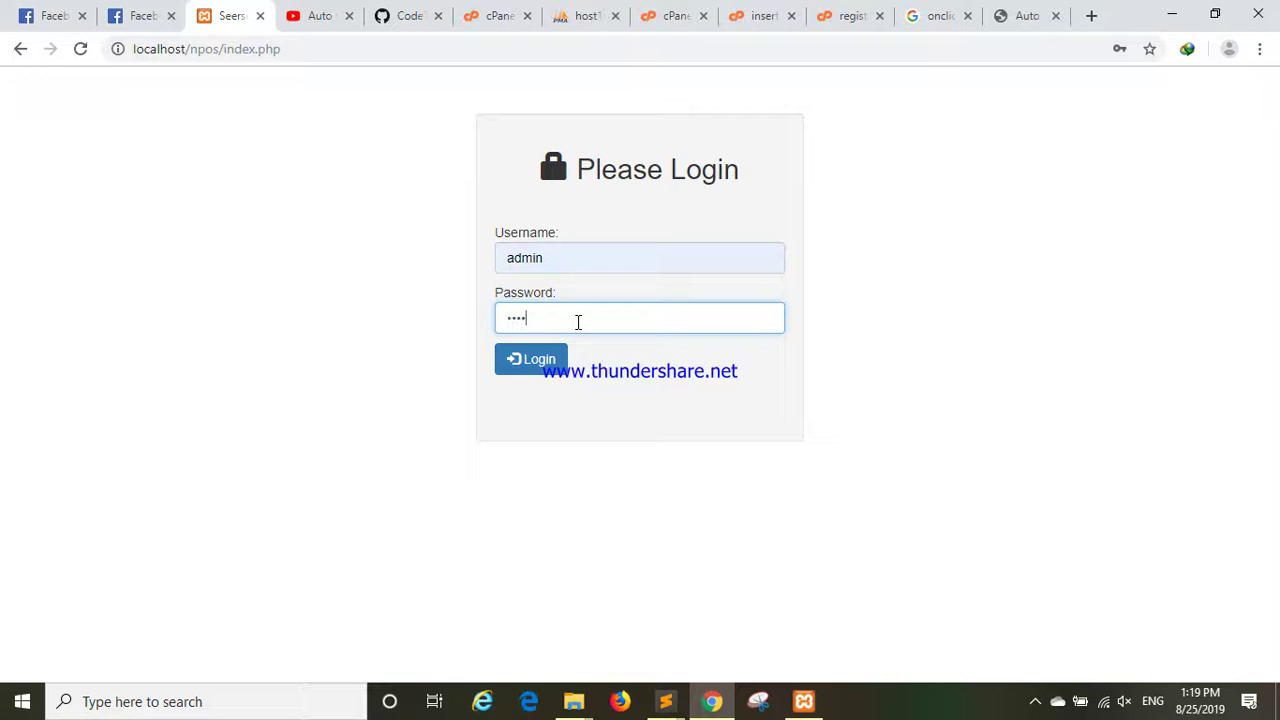
Log in as admin, dismiss the success alert, and go to the Products list.
key("Return")
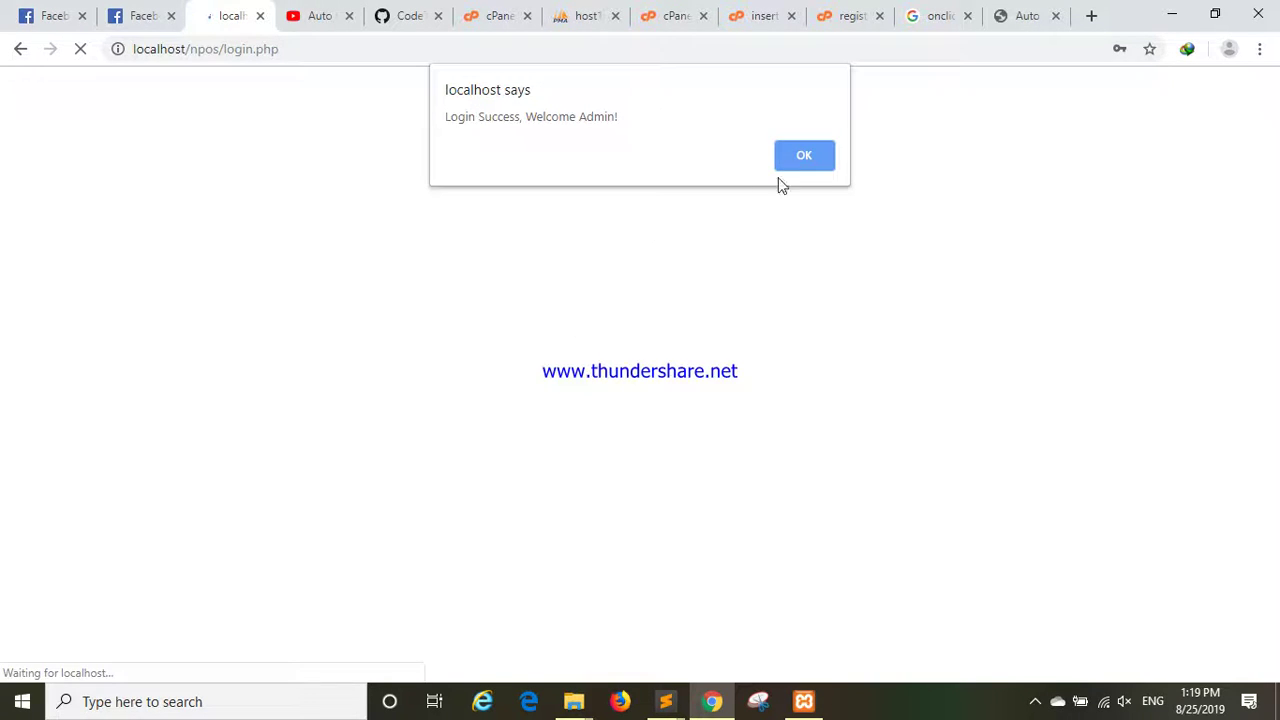
left_click(804, 157)
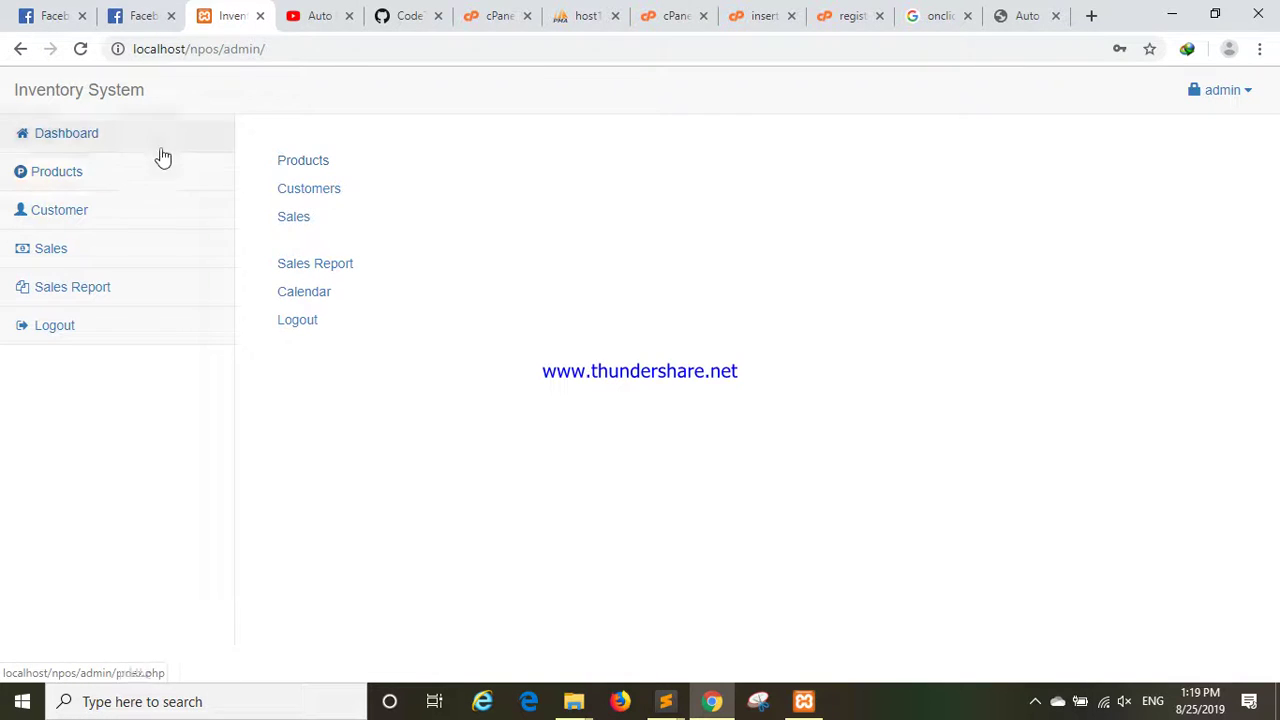
left_click(1236, 98)
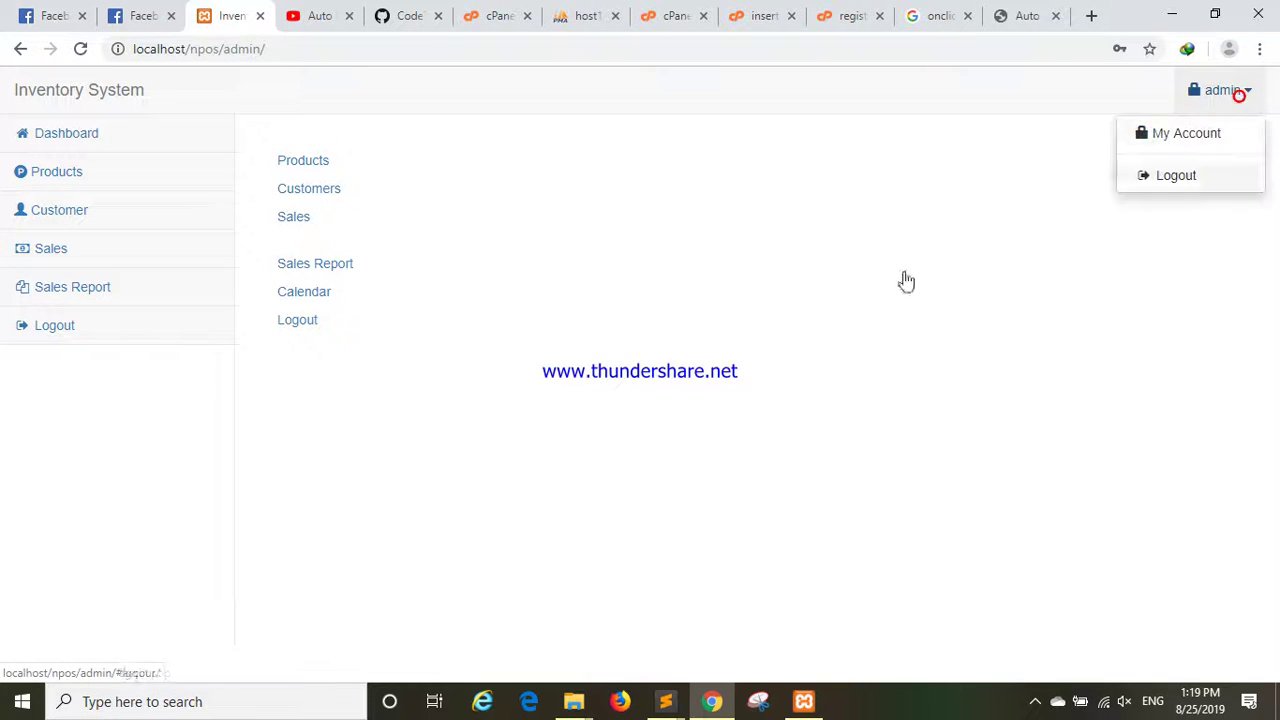
left_click(806, 377)
left_click(78, 188)
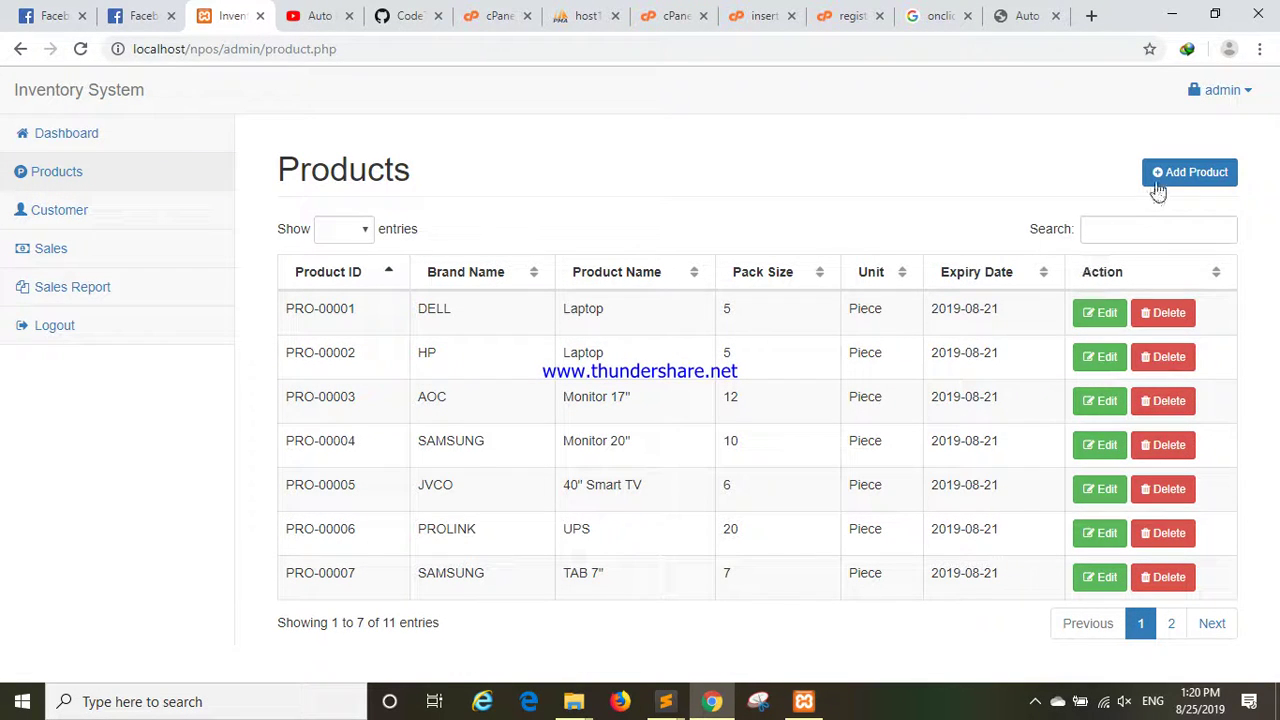
Page between the two products pages, trying and cancelling the Add Product form.
left_click(1168, 621)
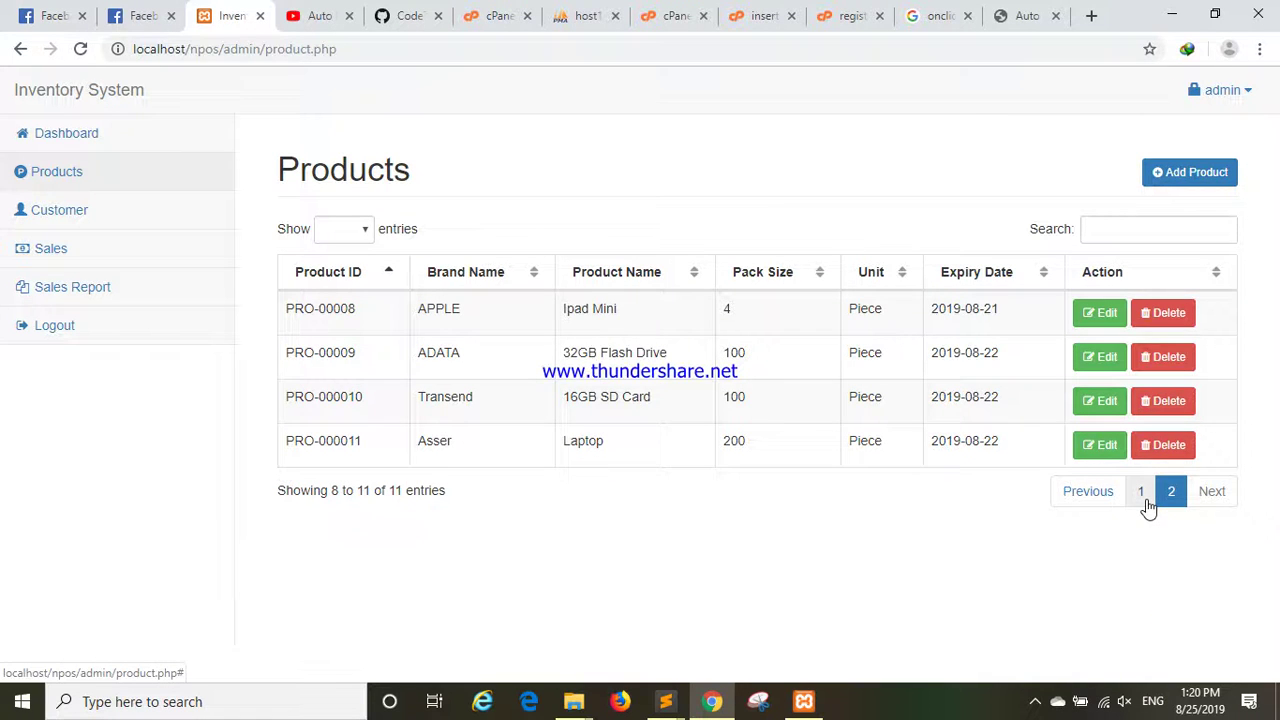
left_click(1143, 495)
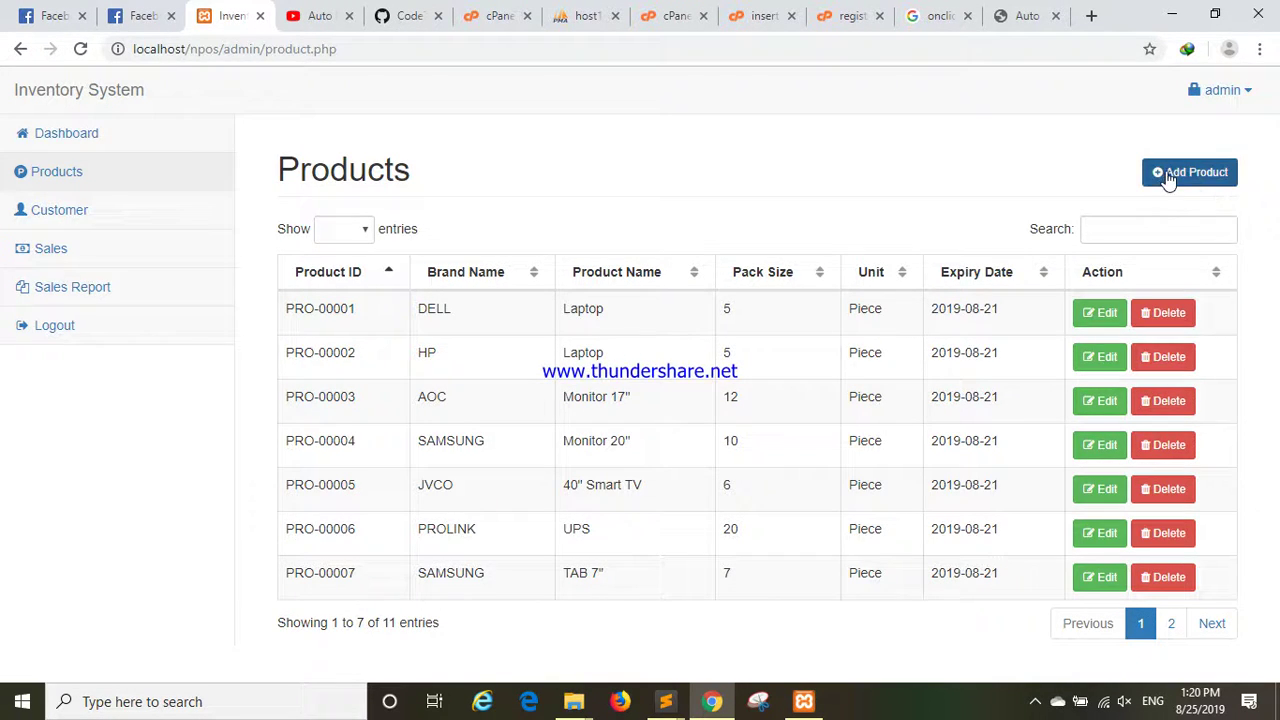
left_click(1166, 173)
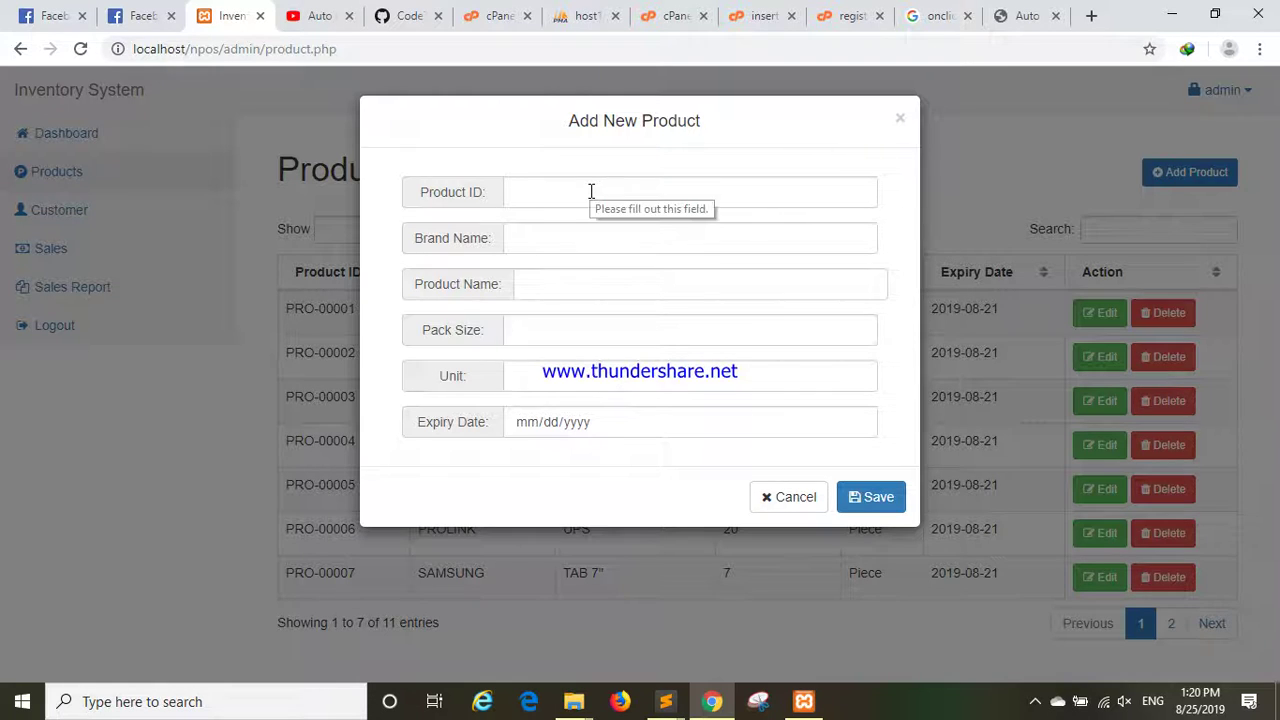
left_click(792, 502)
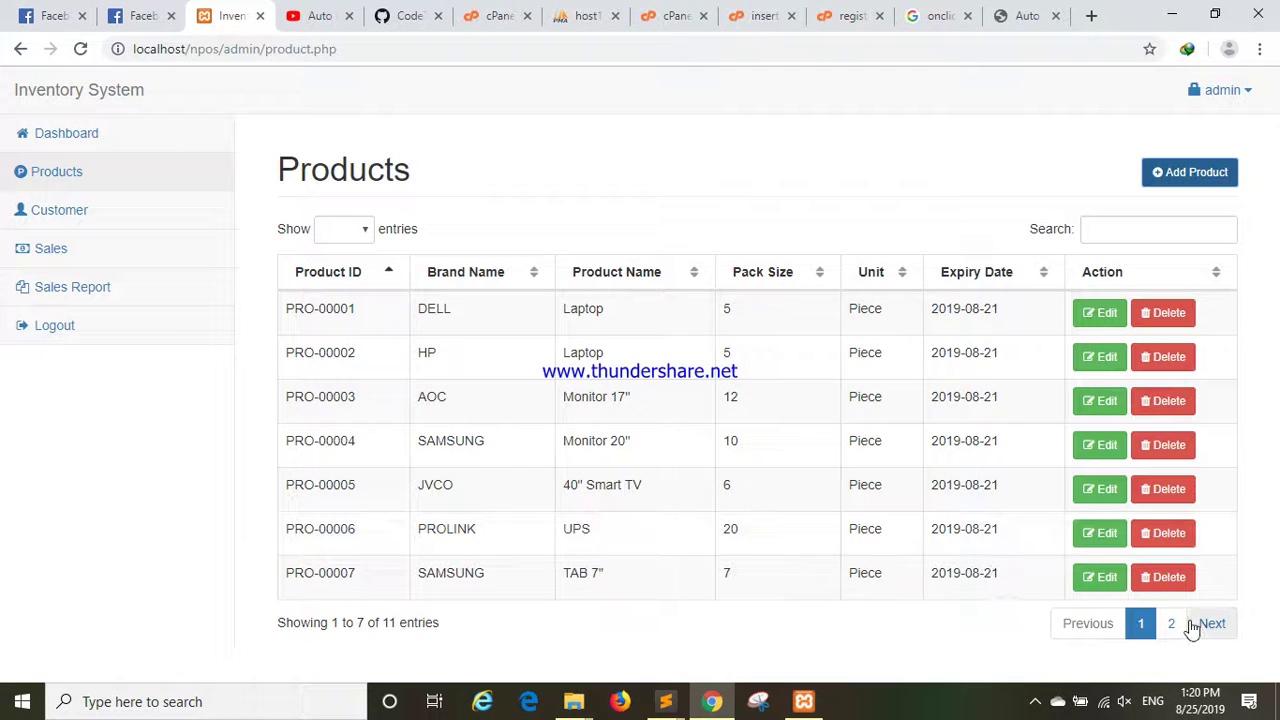
left_click(1172, 624)
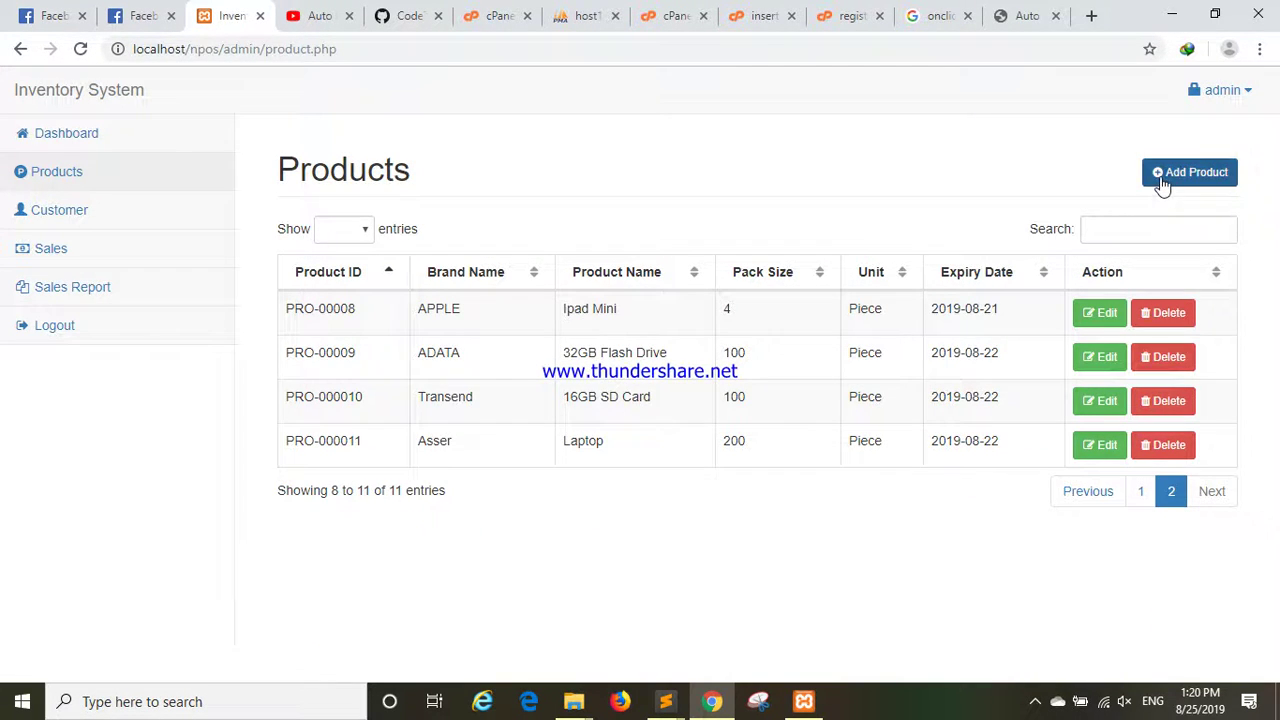
left_click(1158, 175)
Enter product ID PRO-000012, brand DELL, name Desktop, pack size 50 and unit Piece.
left_click(560, 197)
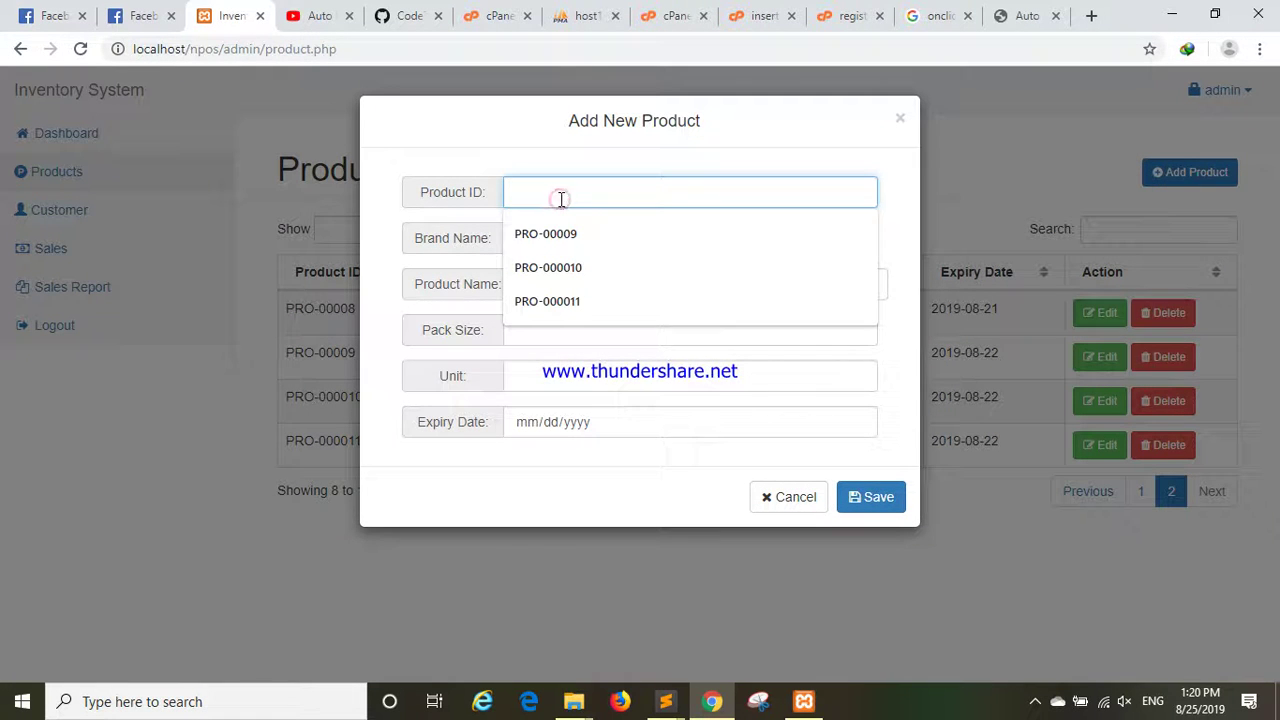
left_click(570, 299)
key("BackSpace")
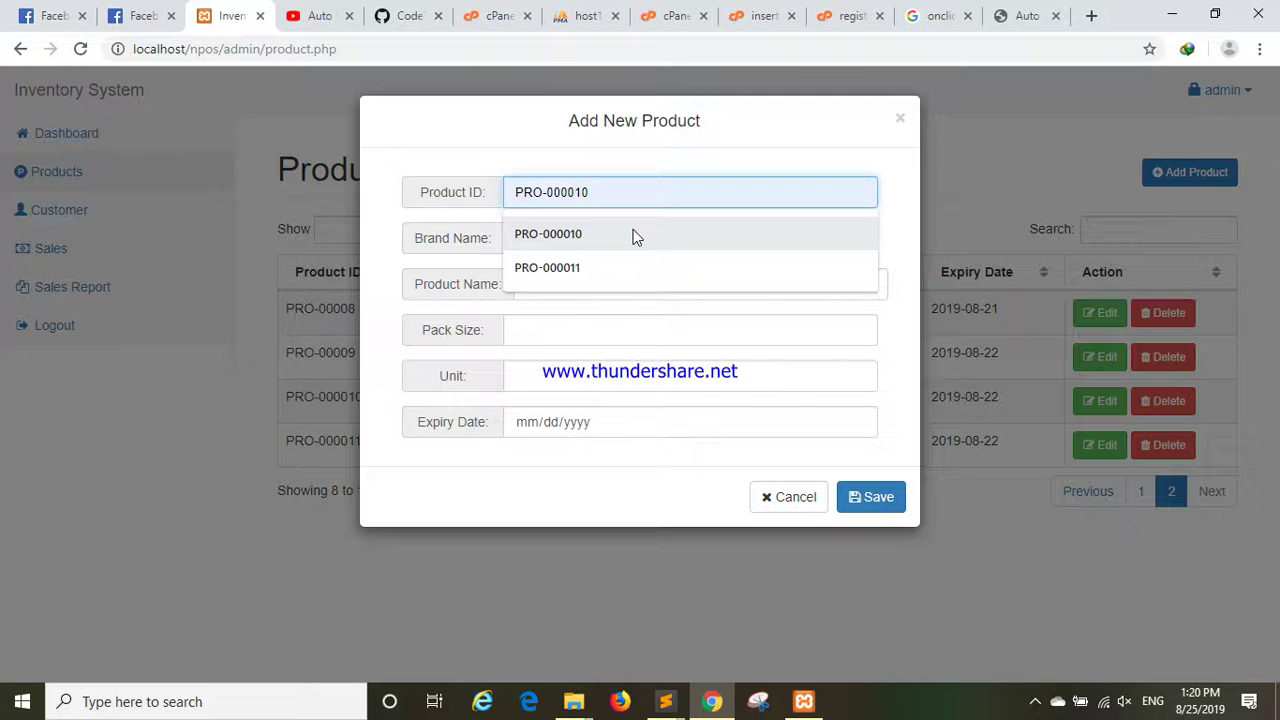
type("2")
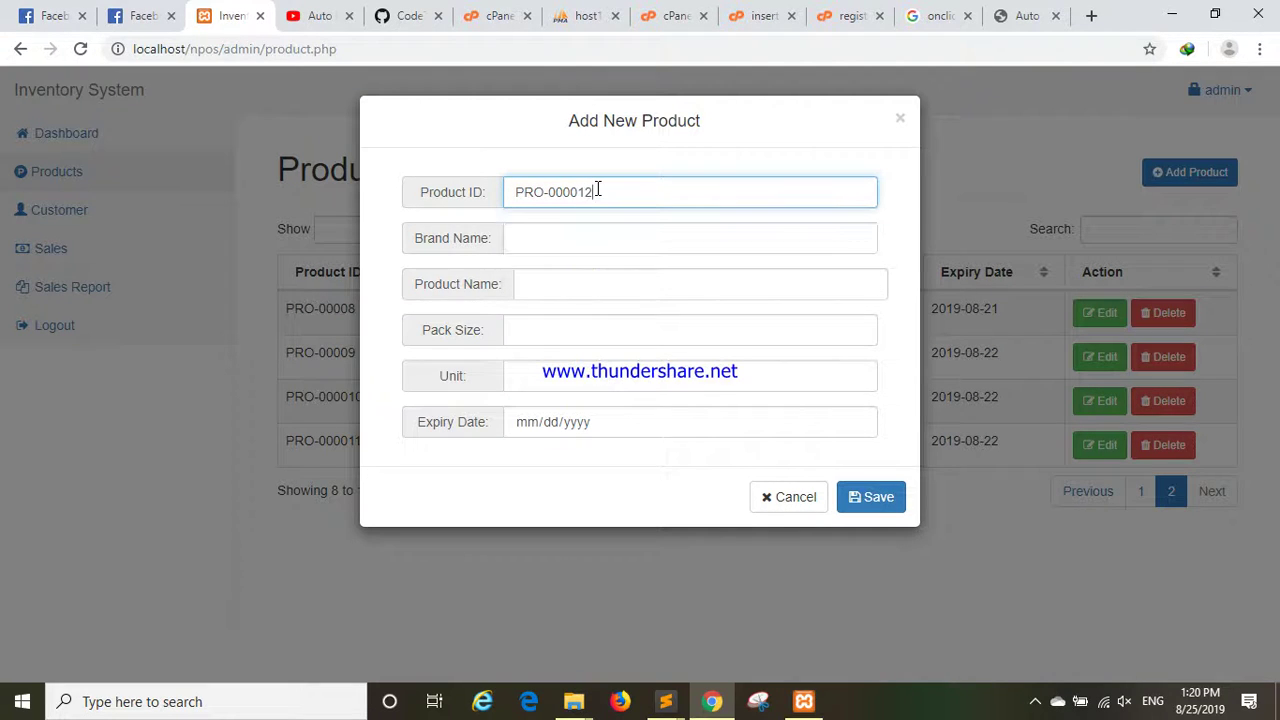
left_click(597, 236)
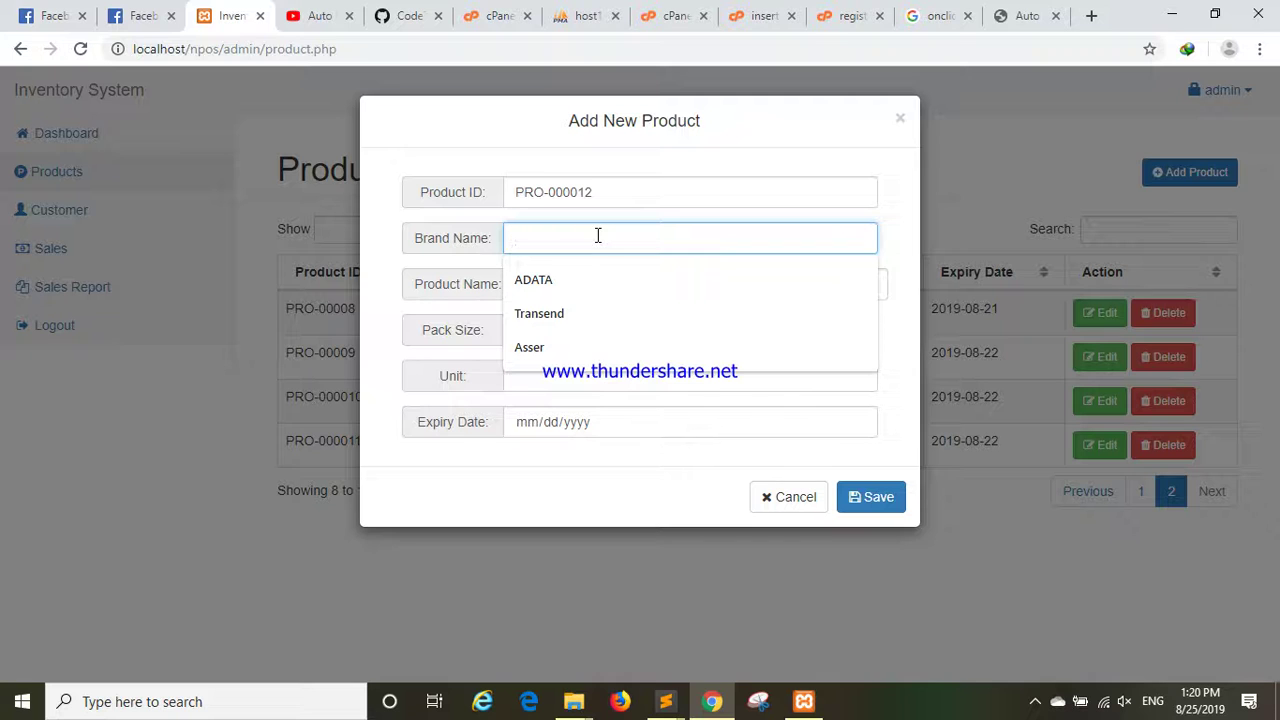
type("DELL")
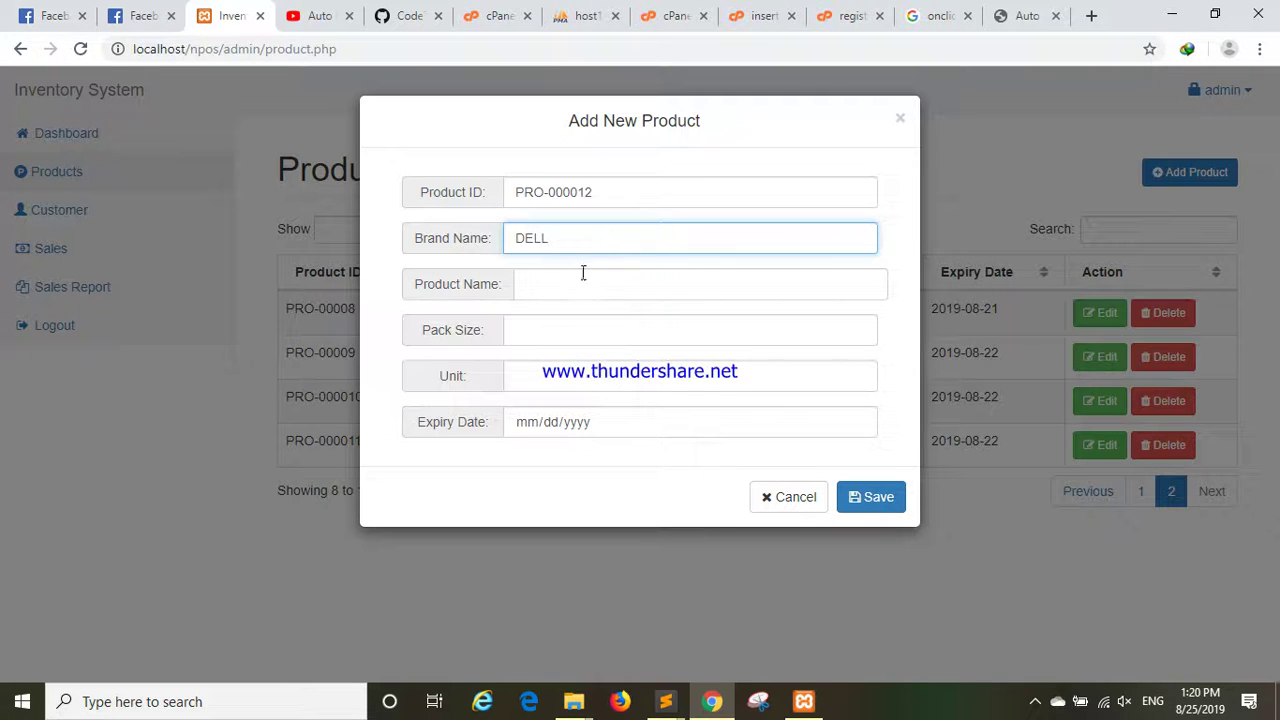
left_click(578, 286)
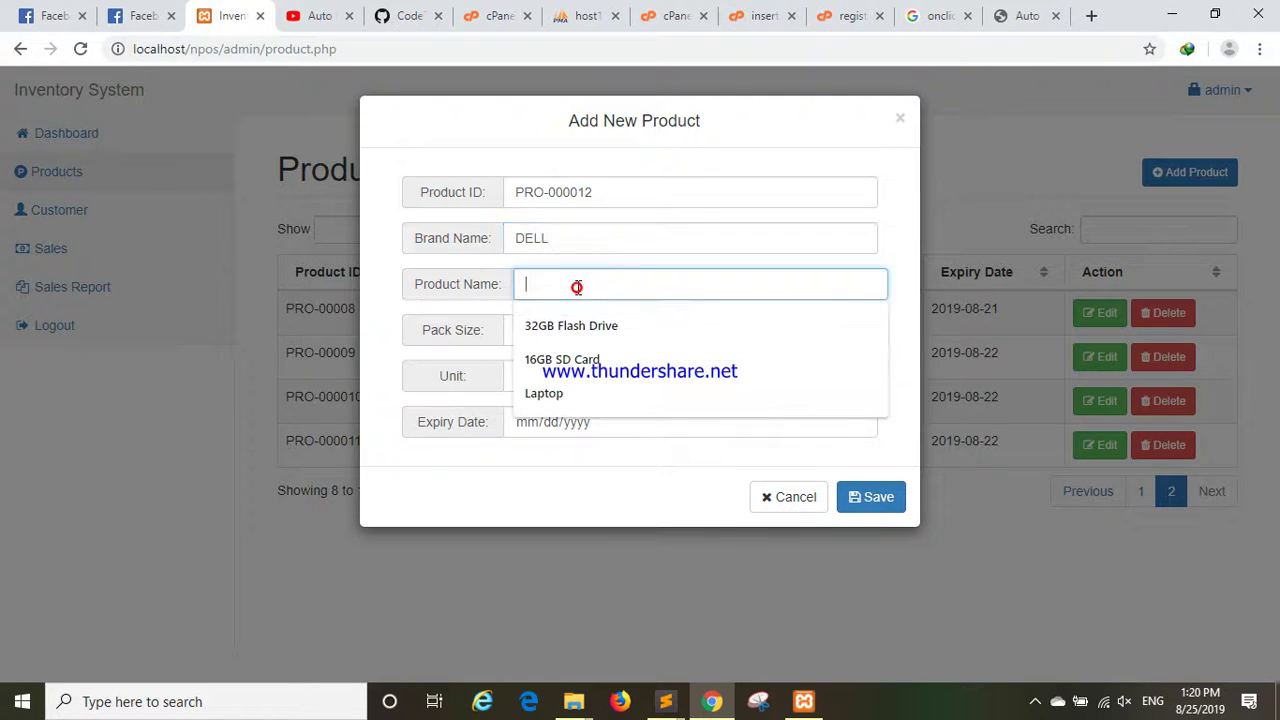
type("D")
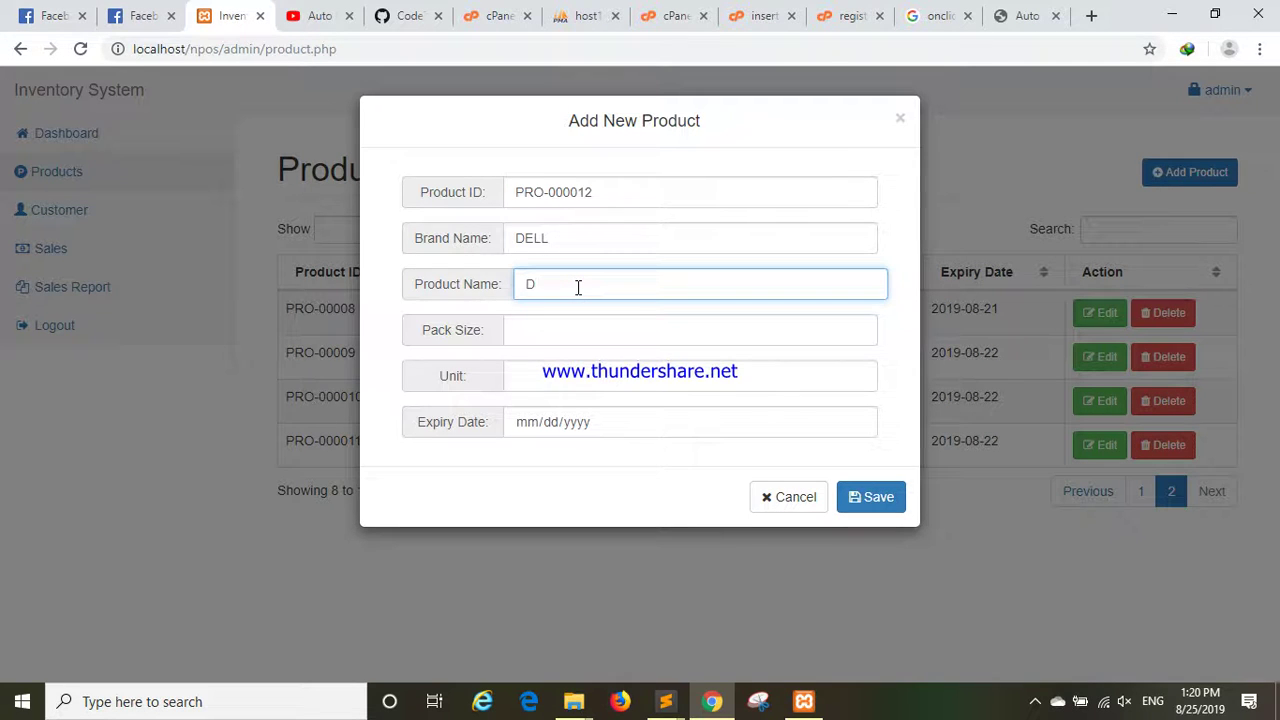
type("esktop")
left_click(538, 334)
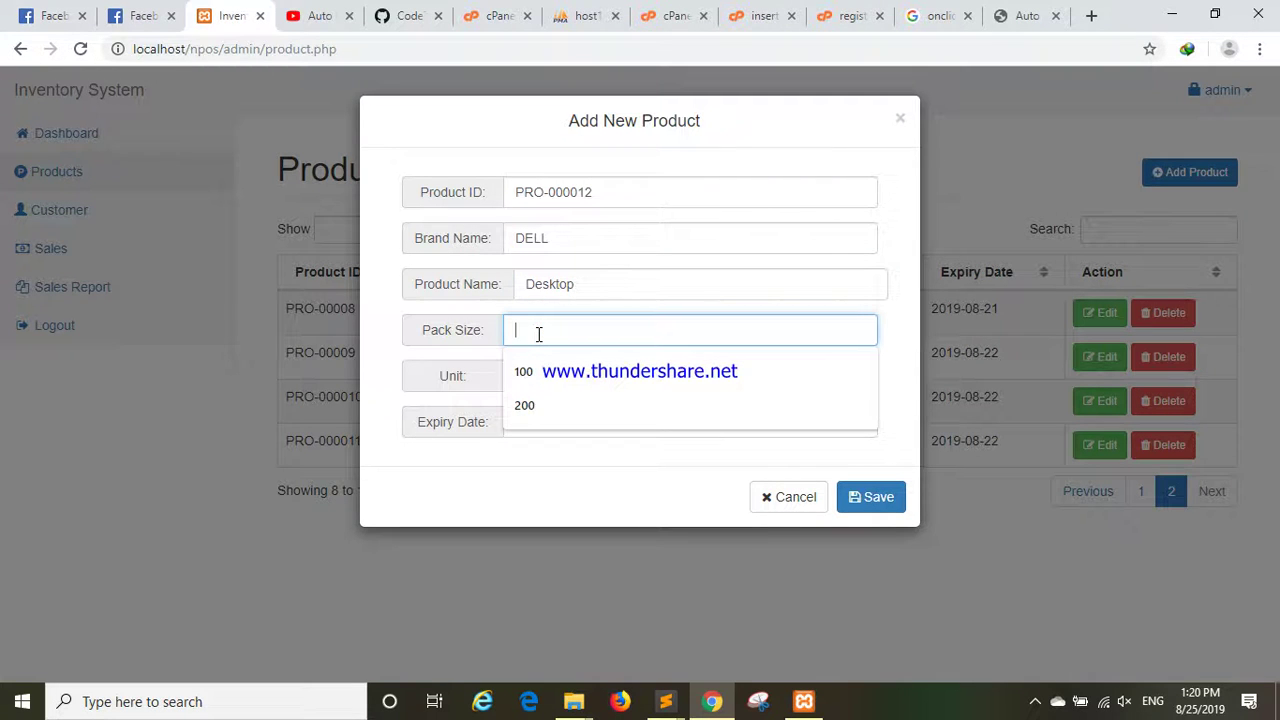
type("50")
left_click(547, 372)
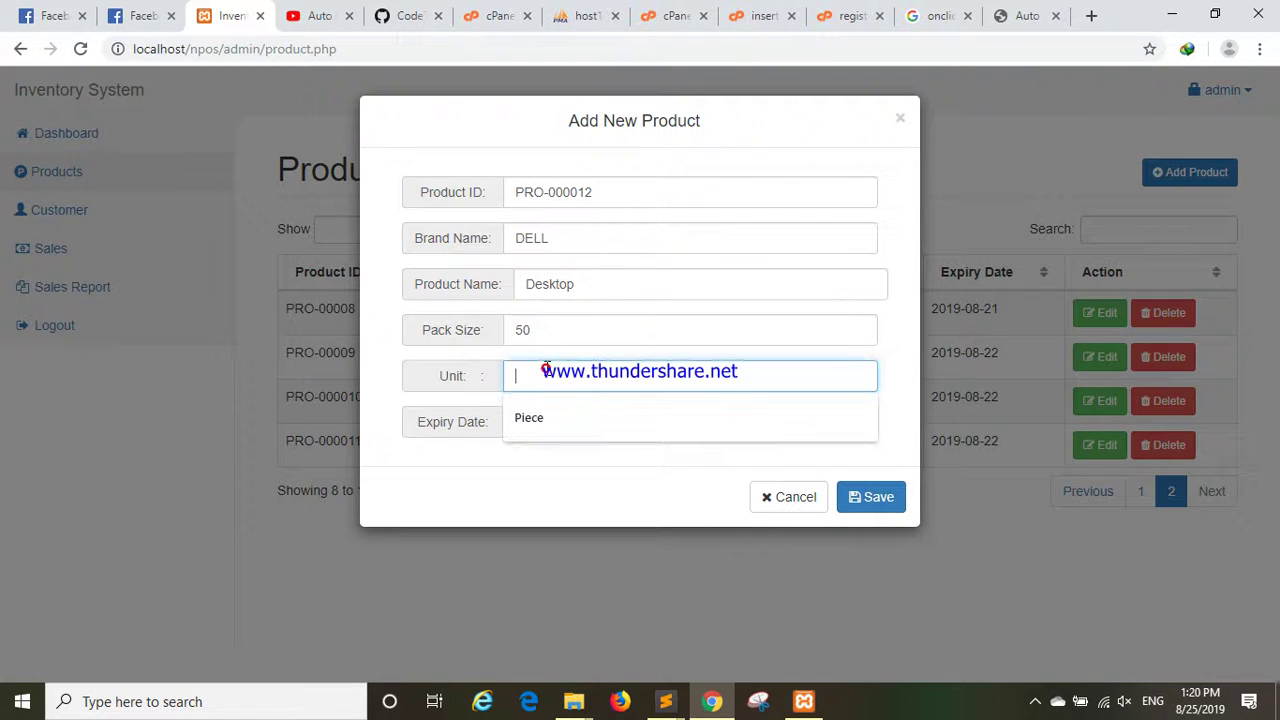
left_click(545, 422)
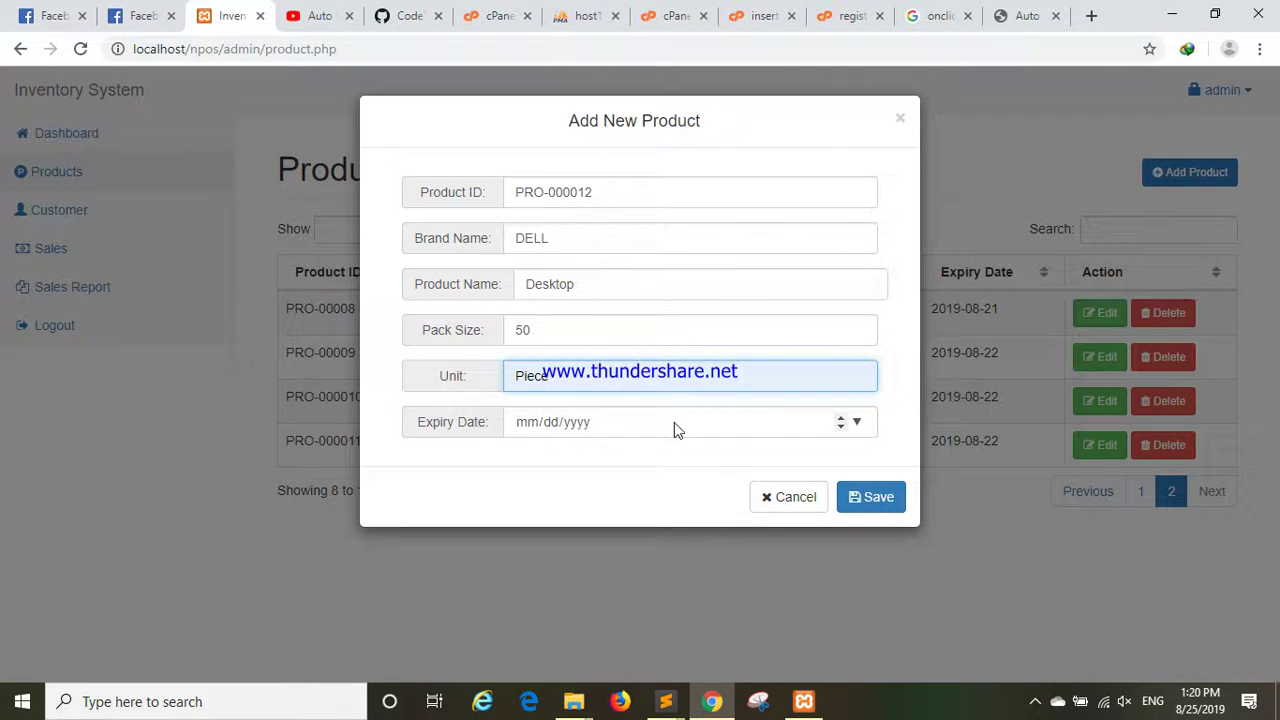
Set expiry to 25 August 2019, save the product, and find it on page 2.
left_click(857, 422)
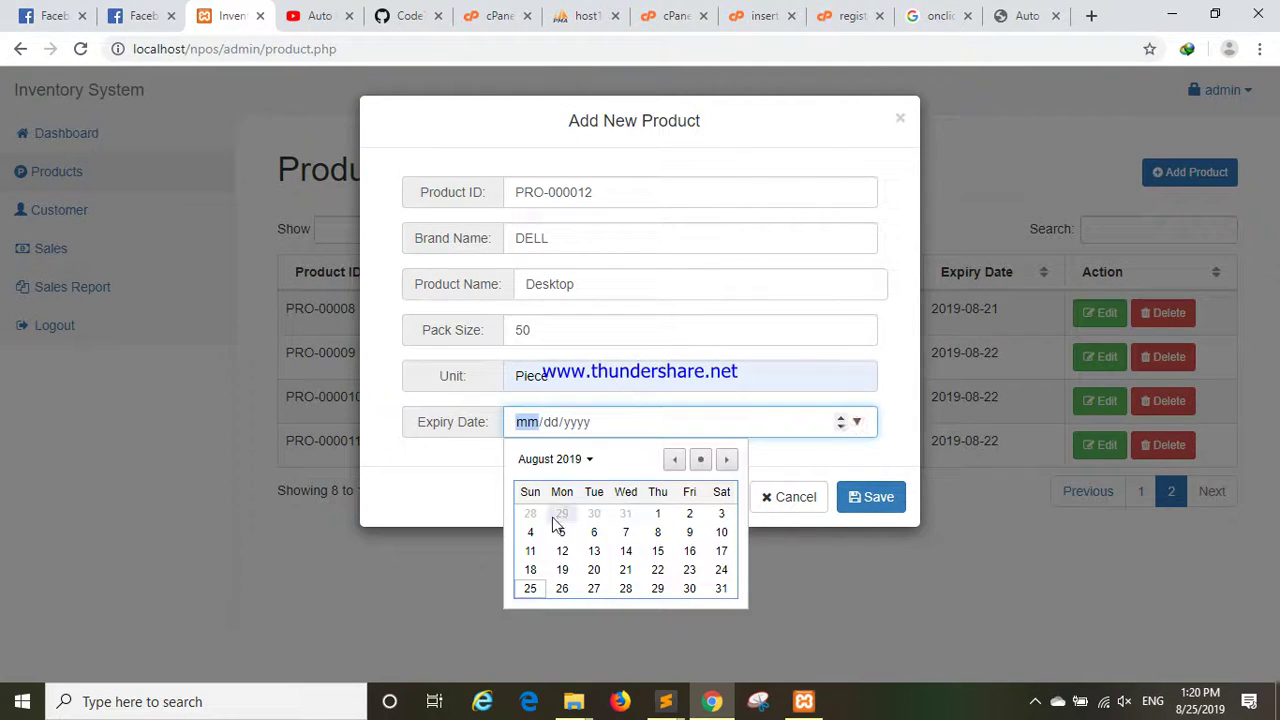
left_click(530, 590)
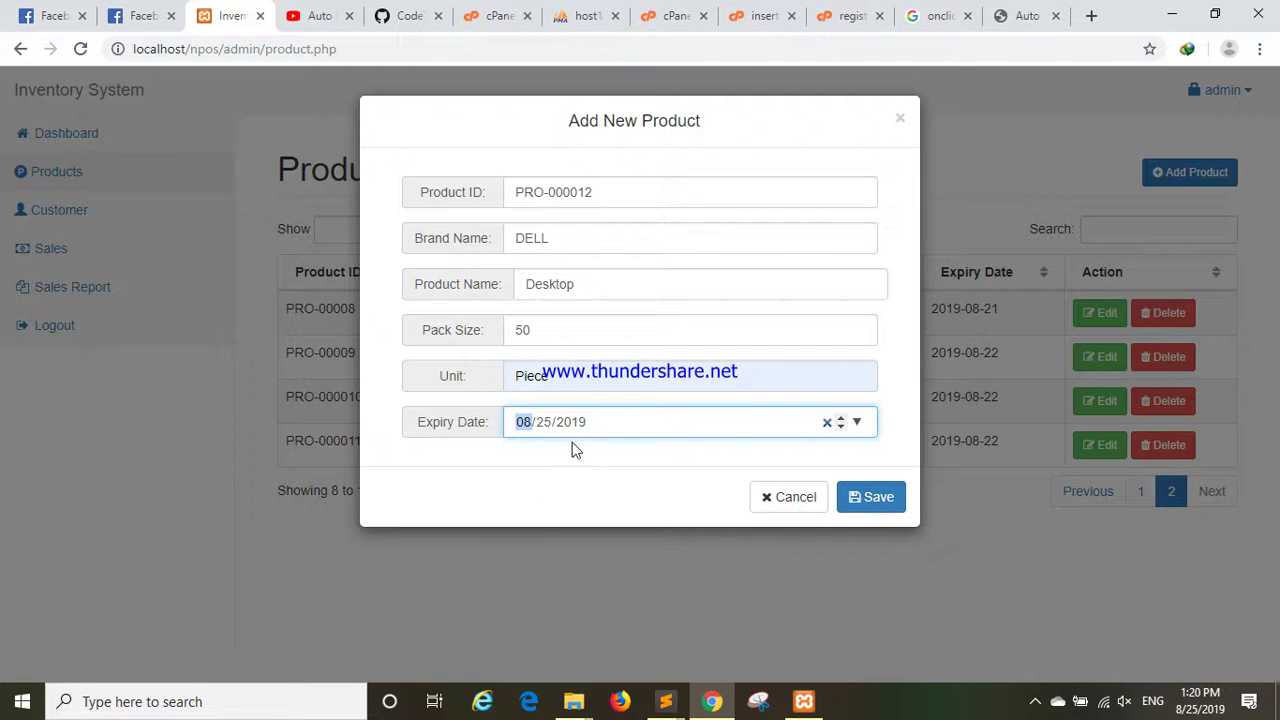
left_click(868, 500)
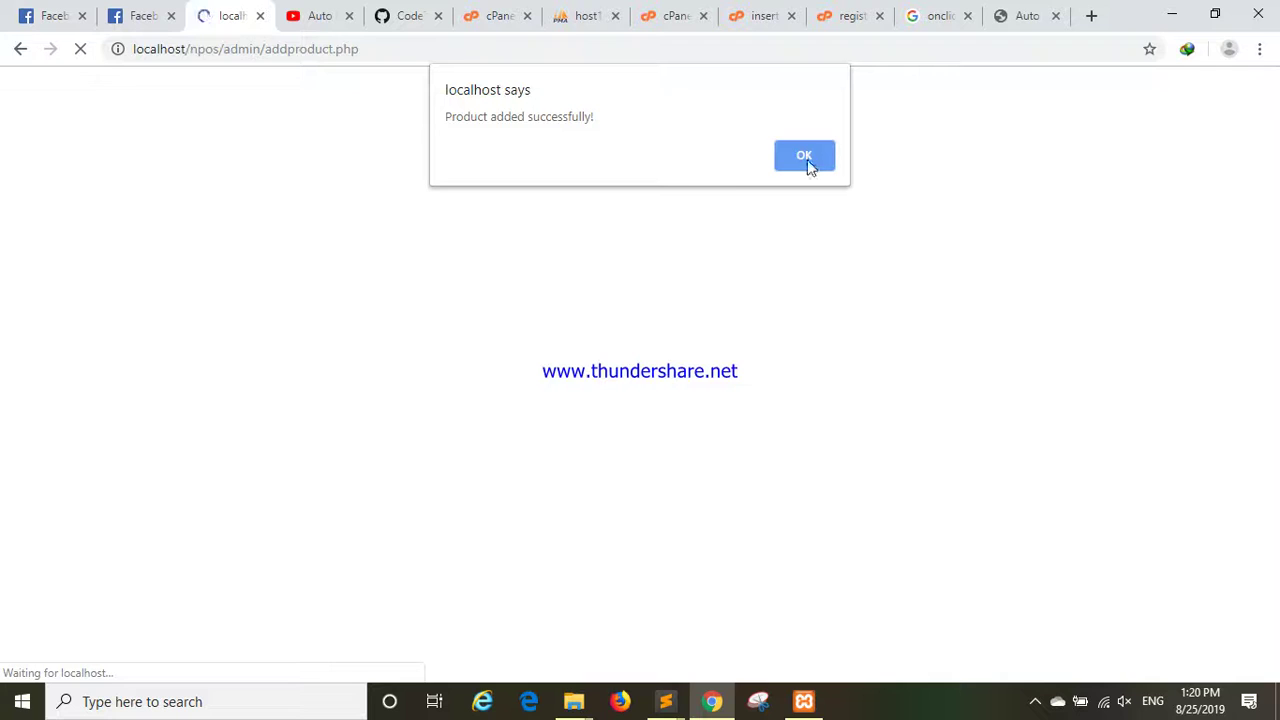
left_click(805, 157)
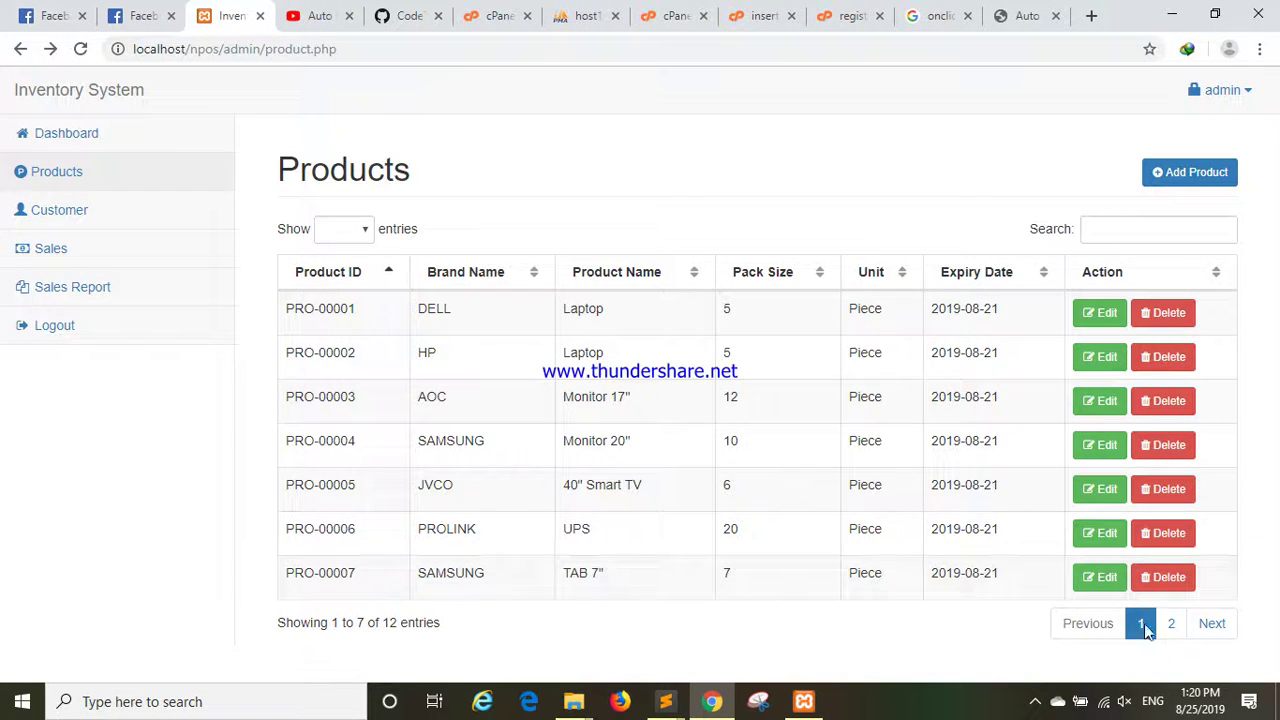
left_click(1168, 623)
left_click_drag(430, 489, 385, 500)
left_click(385, 500)
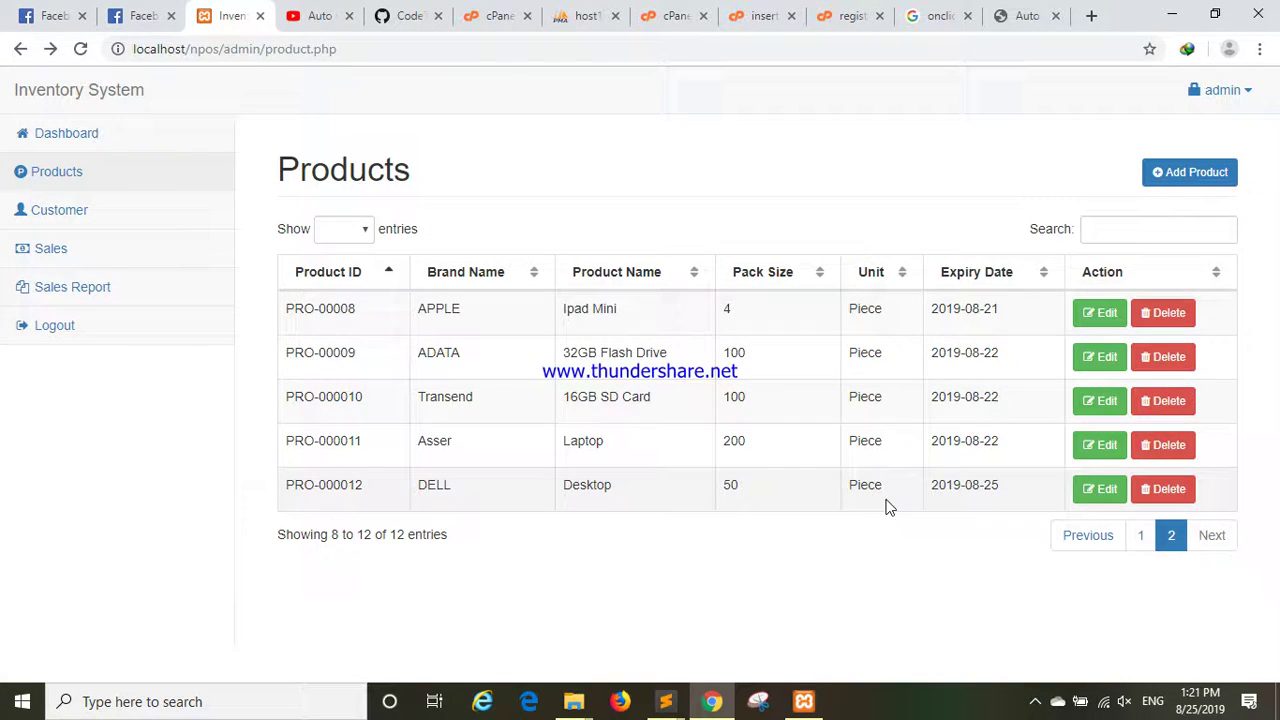
Change PRO-000012's brand from DELL to HP and pack size to 25, then save.
left_click(1097, 492)
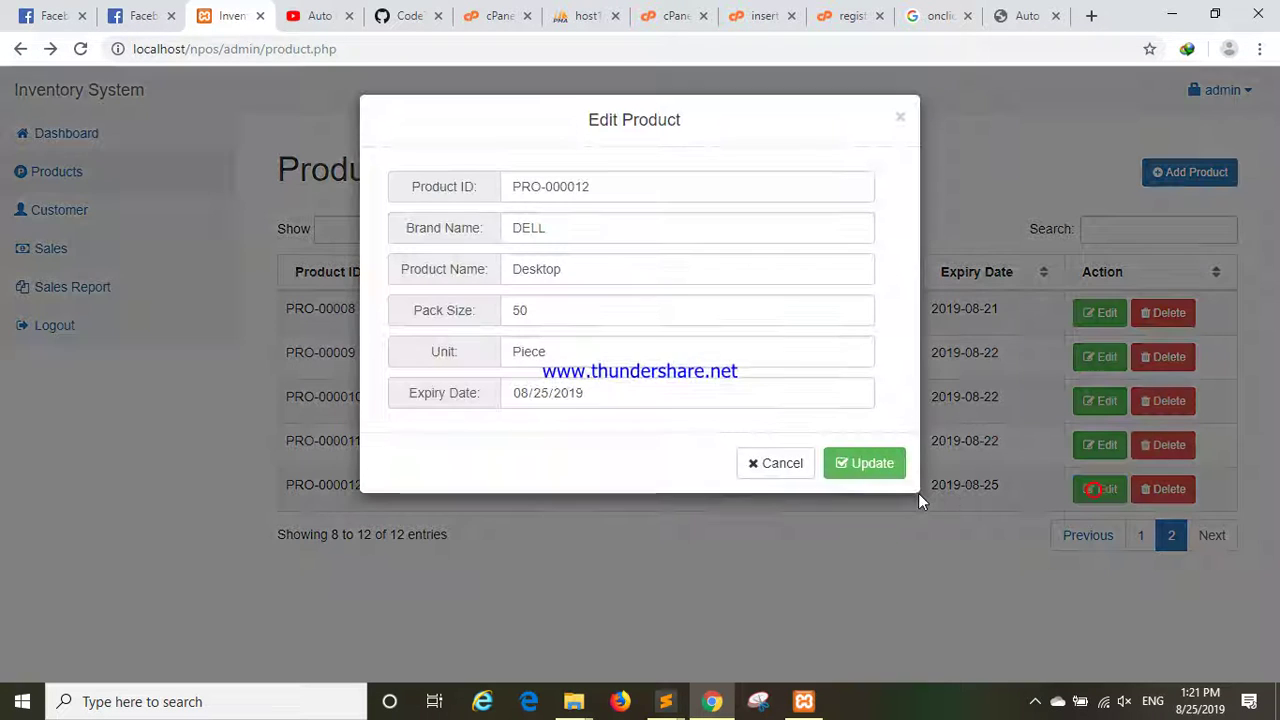
double_click(570, 230)
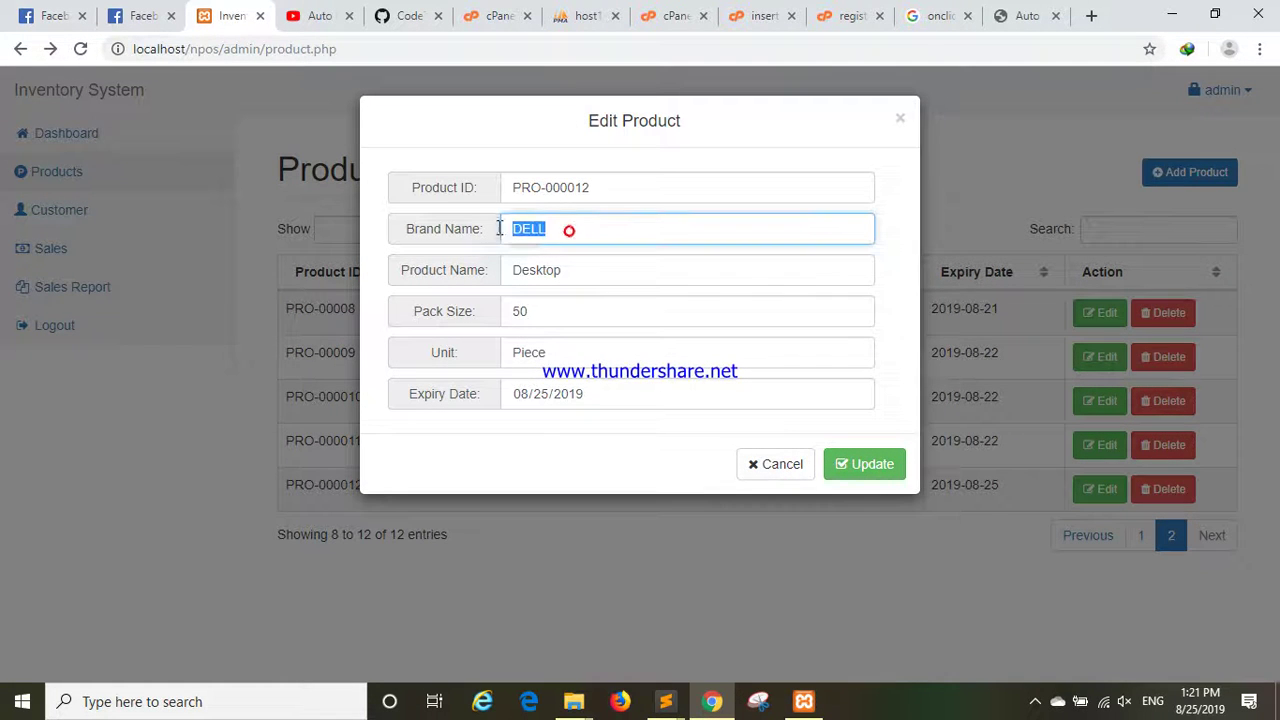
type("HP")
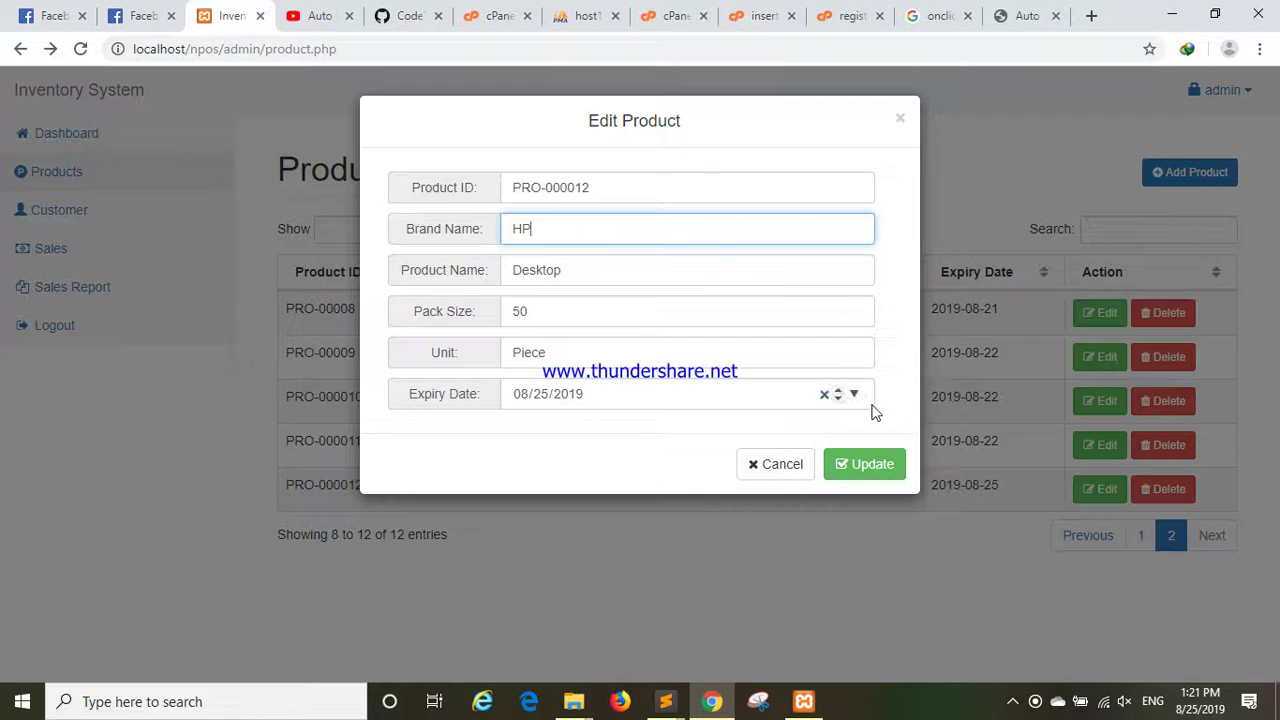
left_click(491, 319)
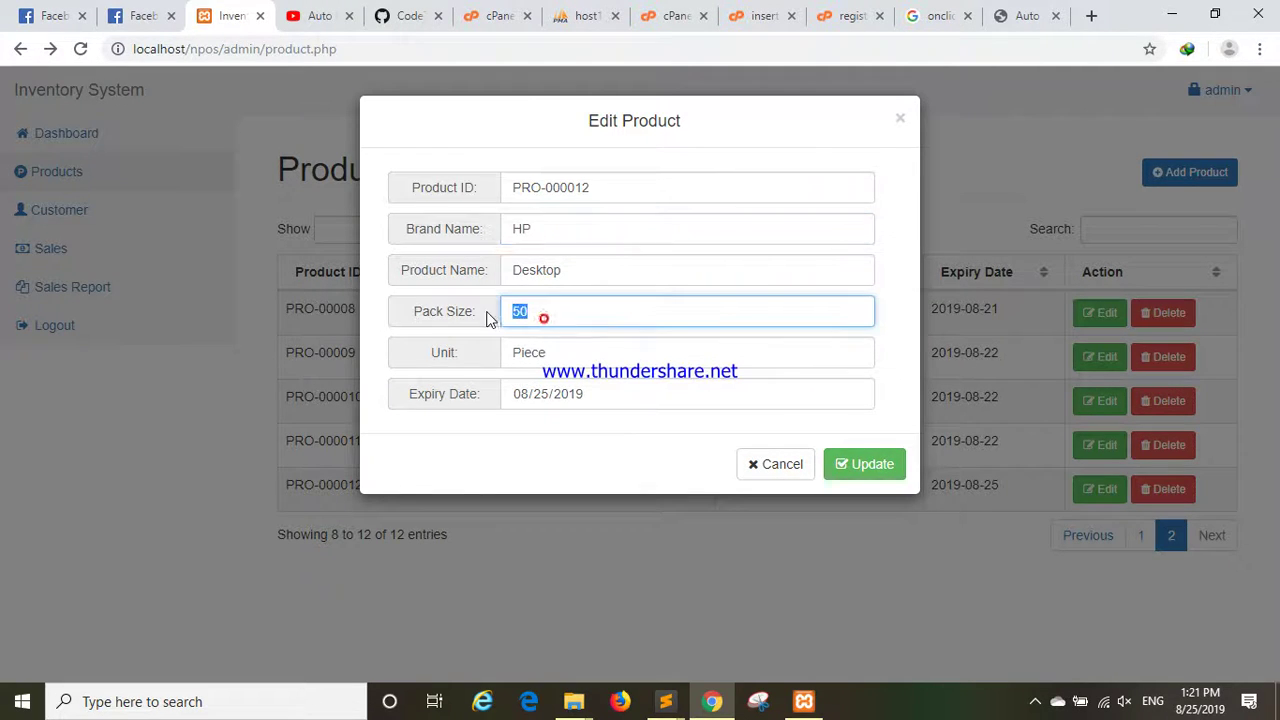
type("25")
left_click(864, 466)
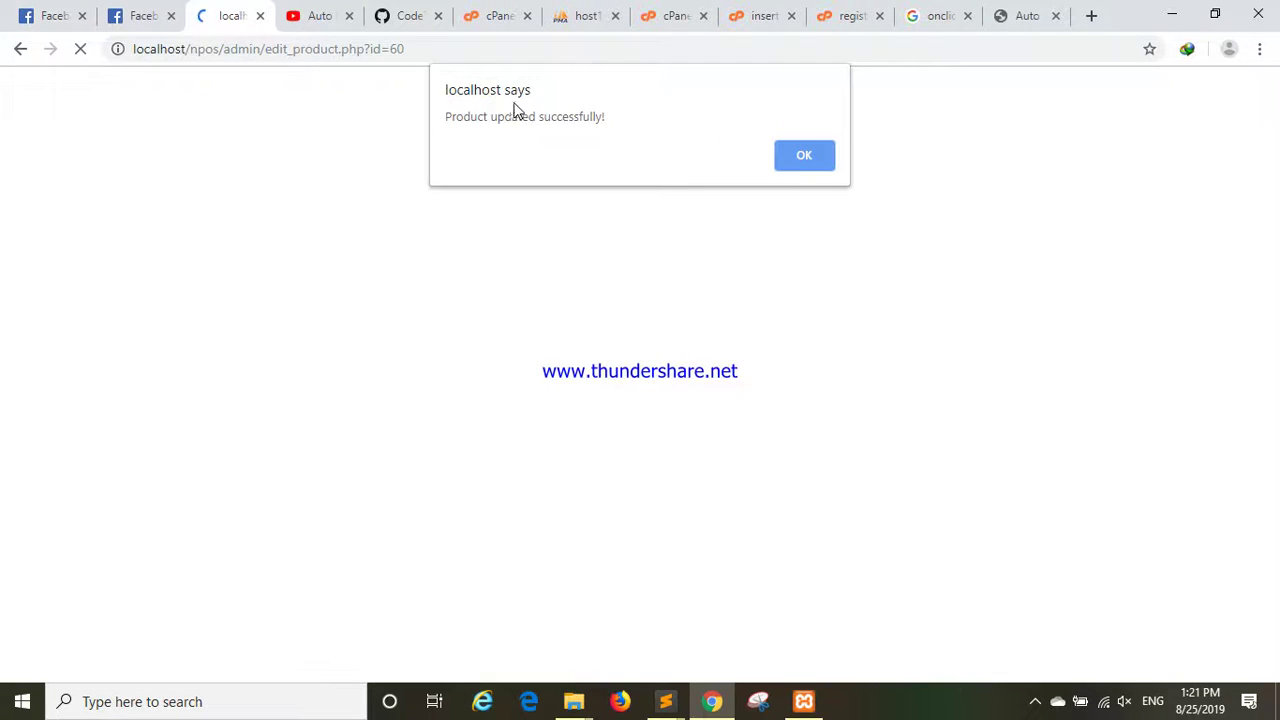
left_click(803, 155)
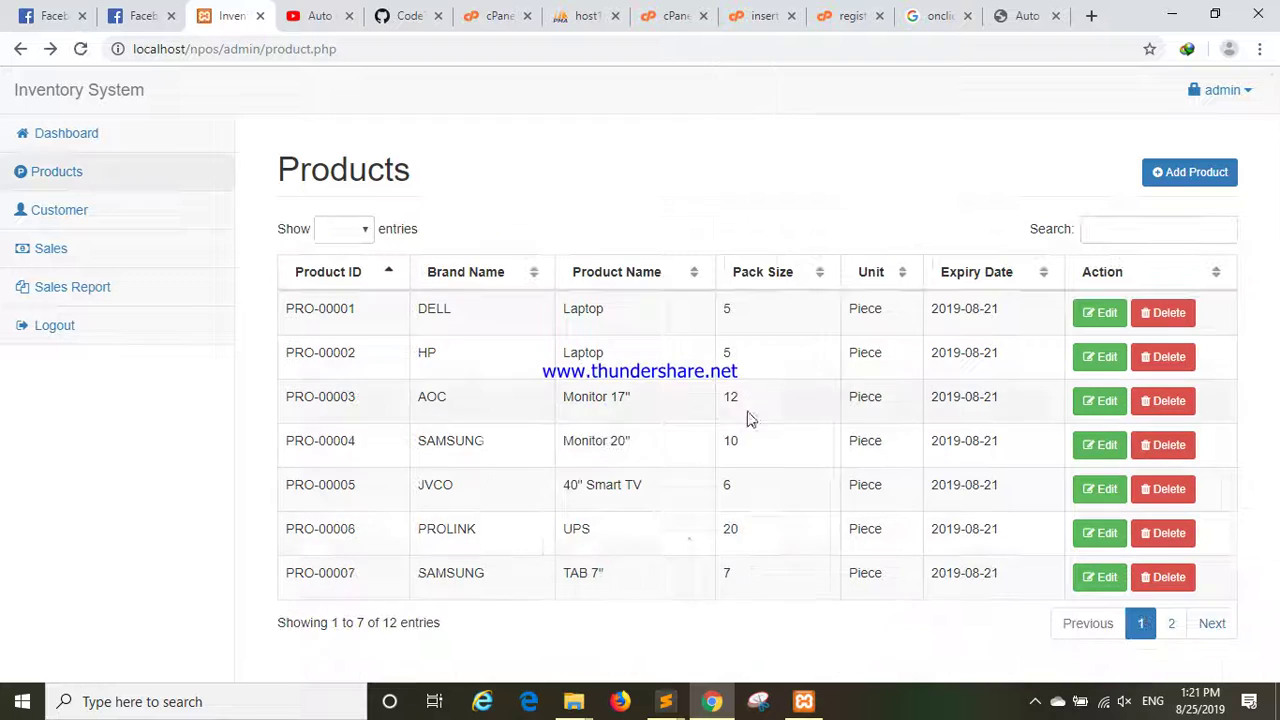
left_click(1169, 625)
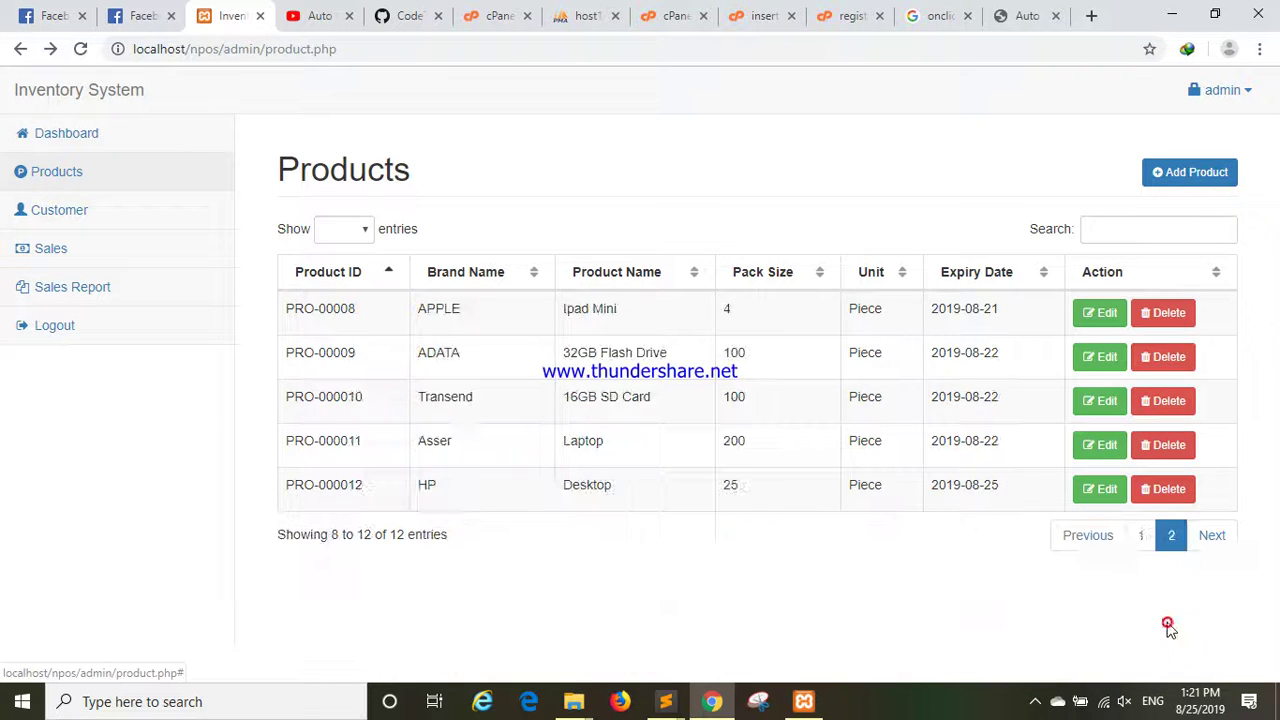
Edit PRO-000012 and update its pack size from 25 to 30.
left_click(427, 487)
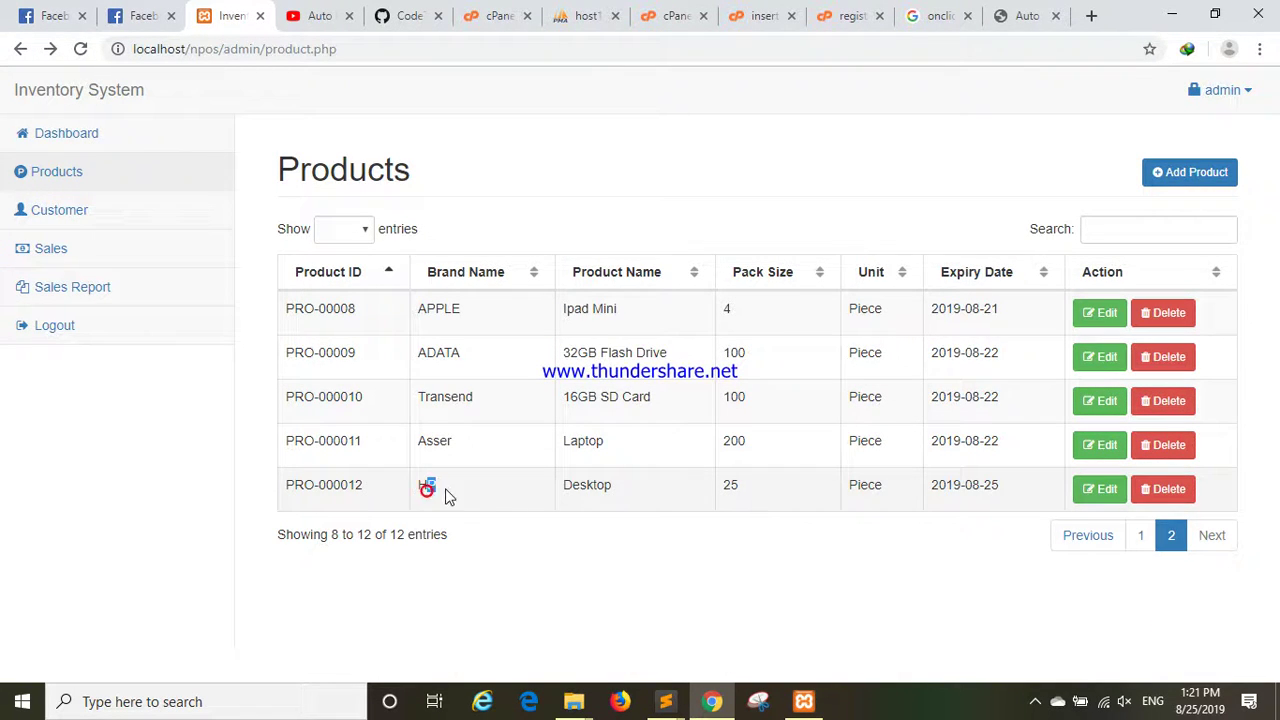
double_click(725, 493)
left_click(787, 493)
left_click_drag(749, 491, 640, 497)
left_click(1105, 494)
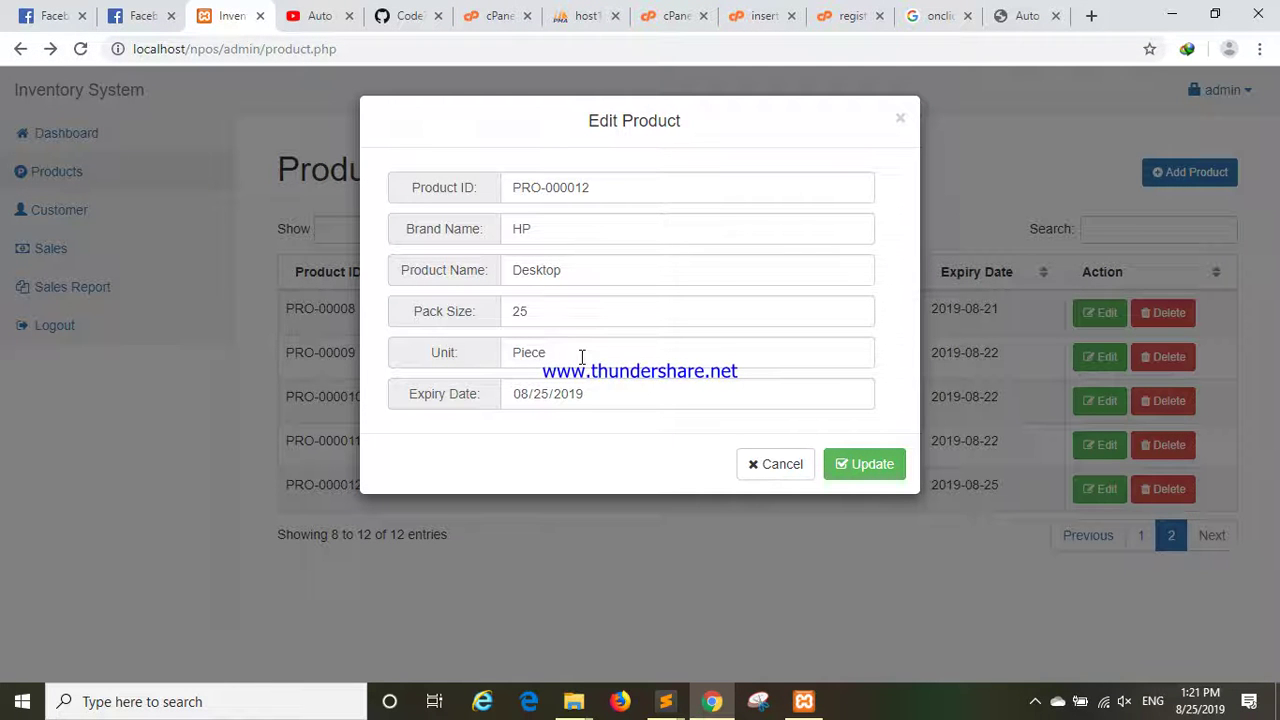
double_click(559, 316)
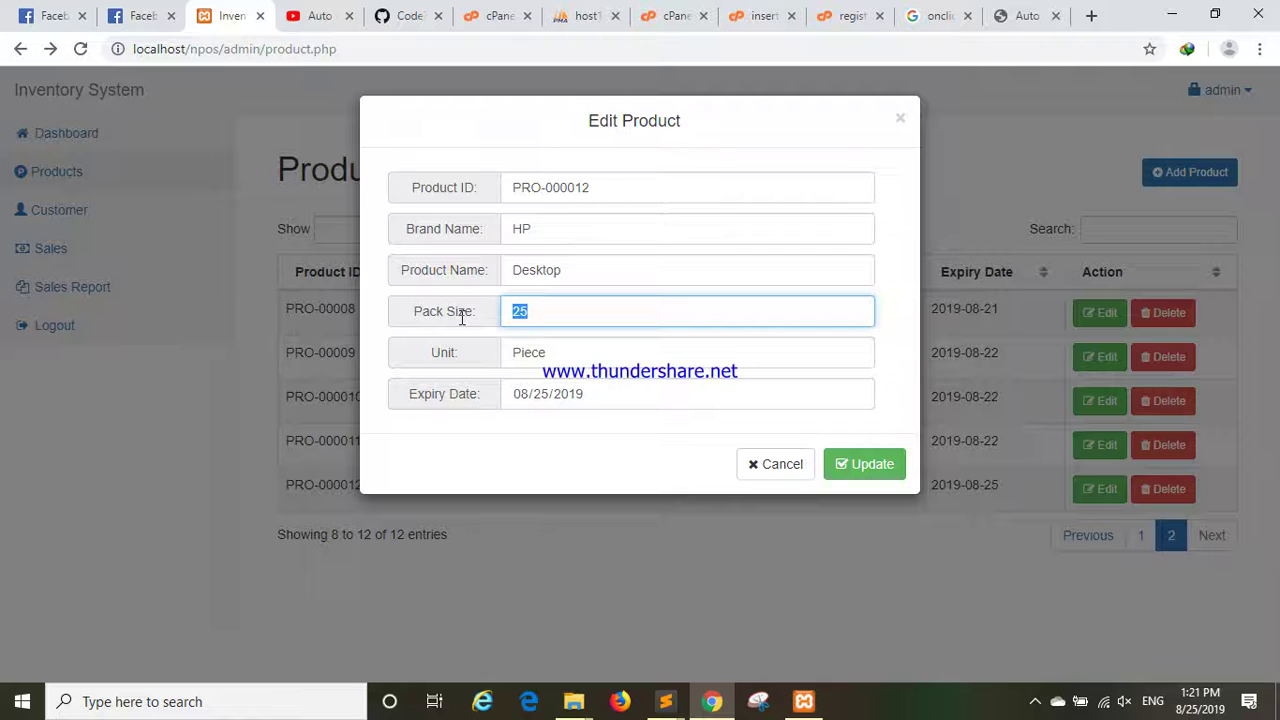
type("30")
left_click(852, 470)
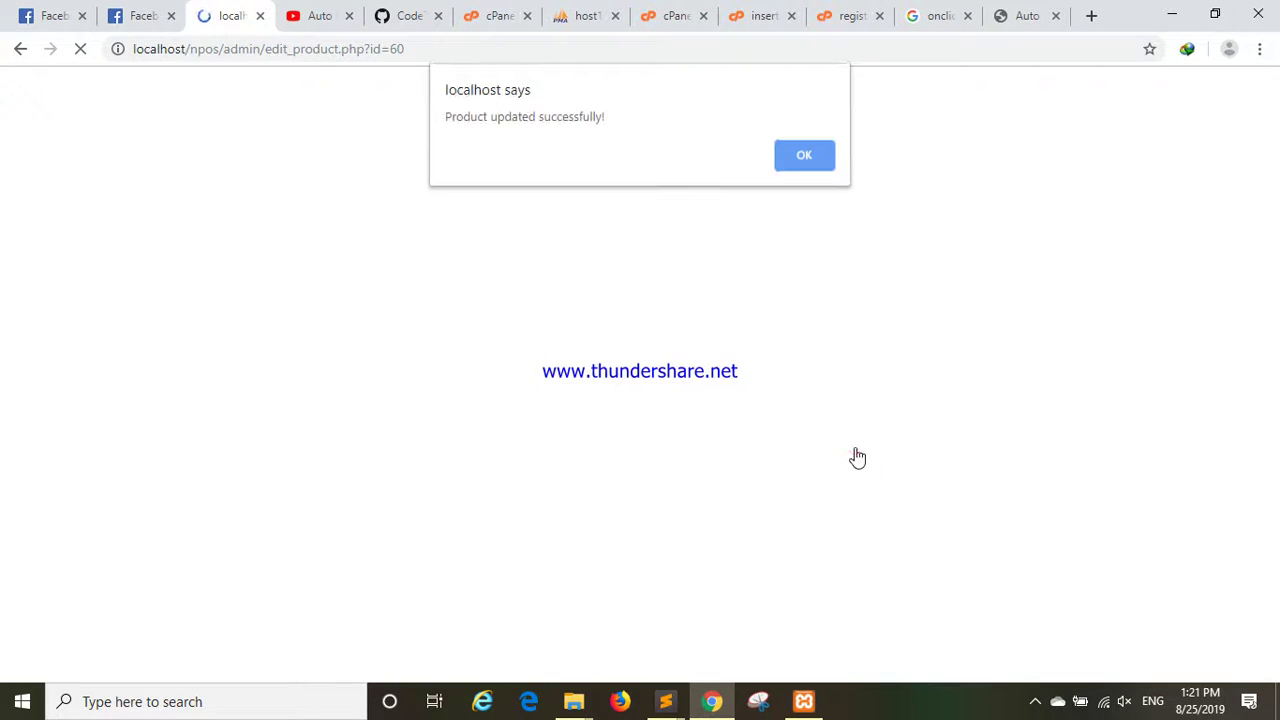
left_click(822, 162)
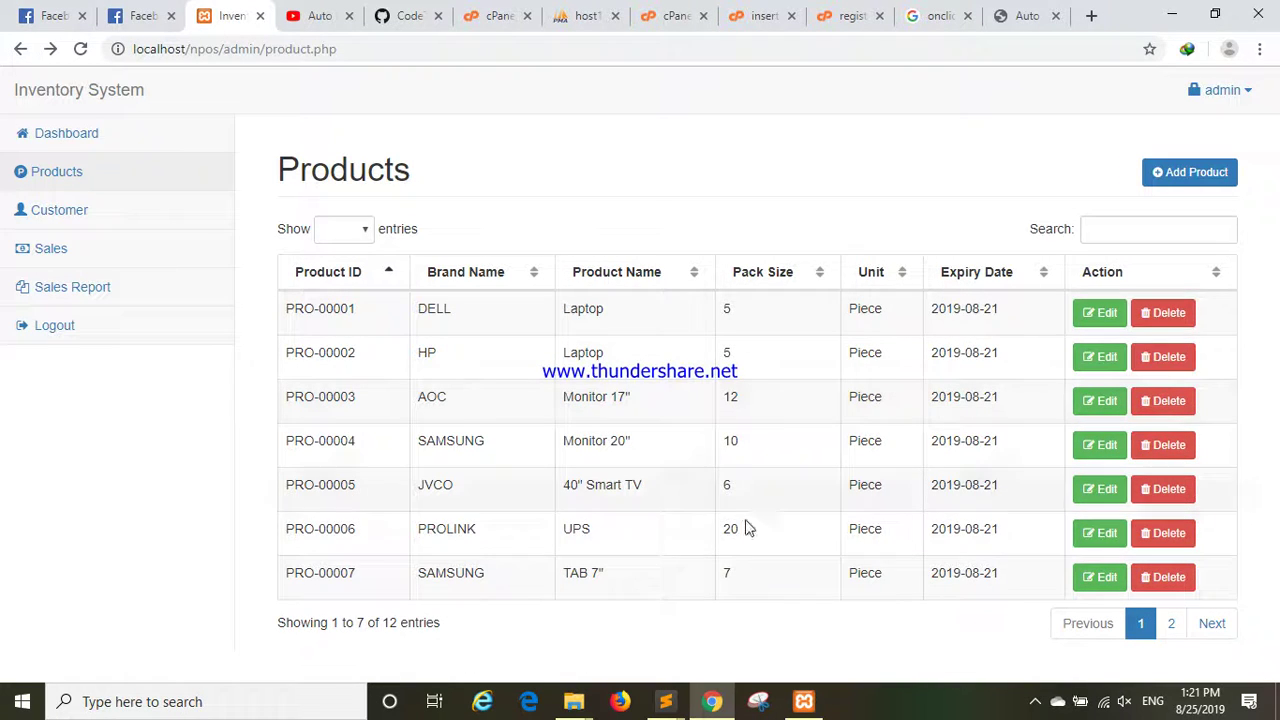
On page 2, start deleting the PRO-000012 Desktop product.
left_click(1168, 627)
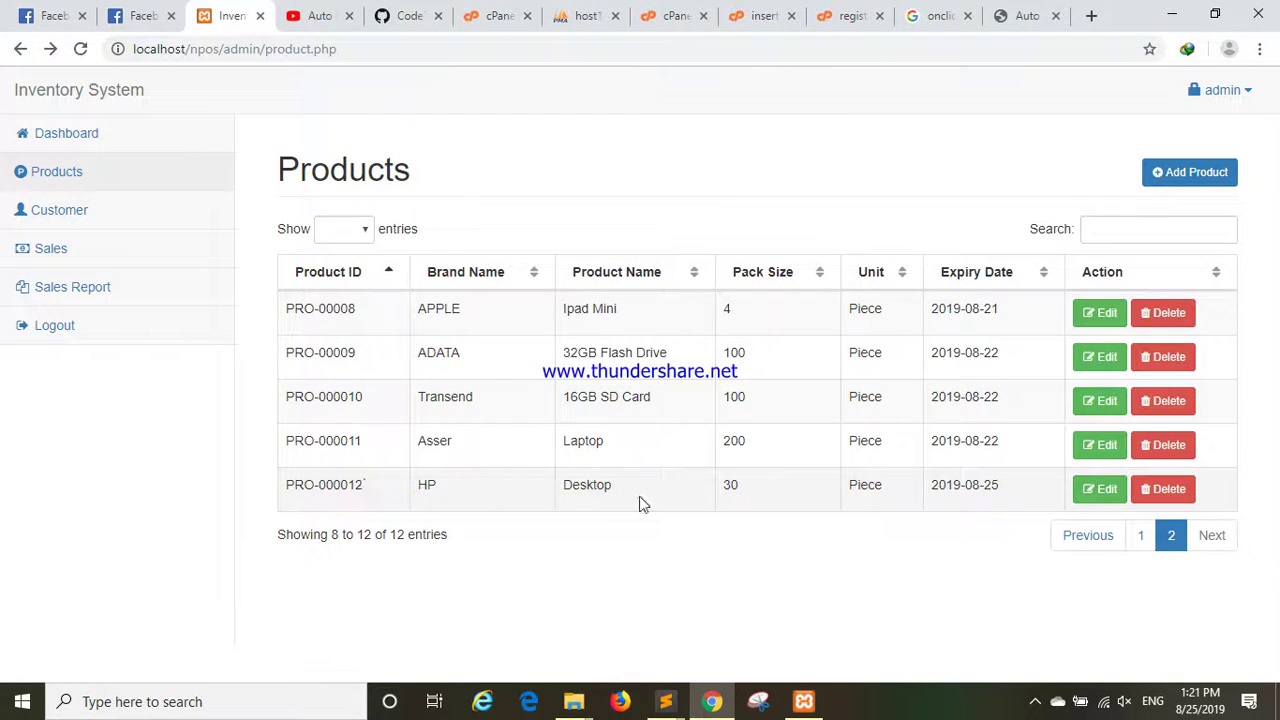
left_click(1155, 495)
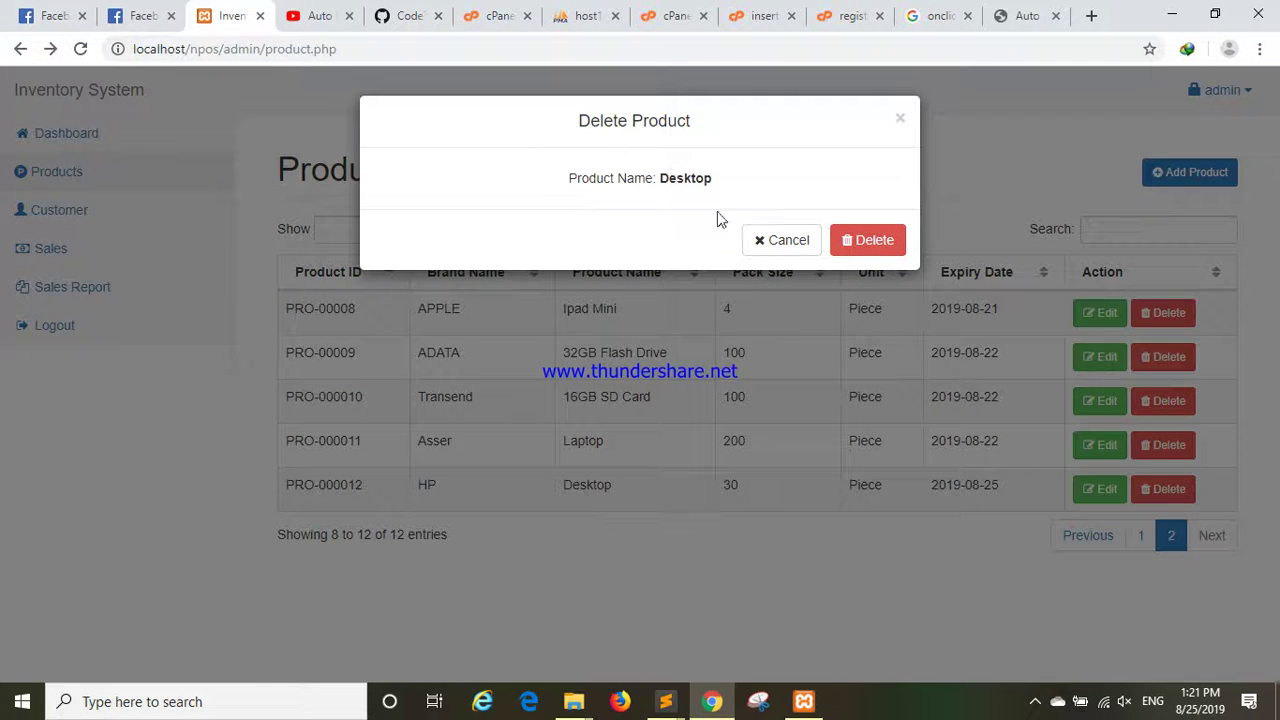
Confirm deleting PRO-000012 and check both list pages afterward.
left_click(867, 245)
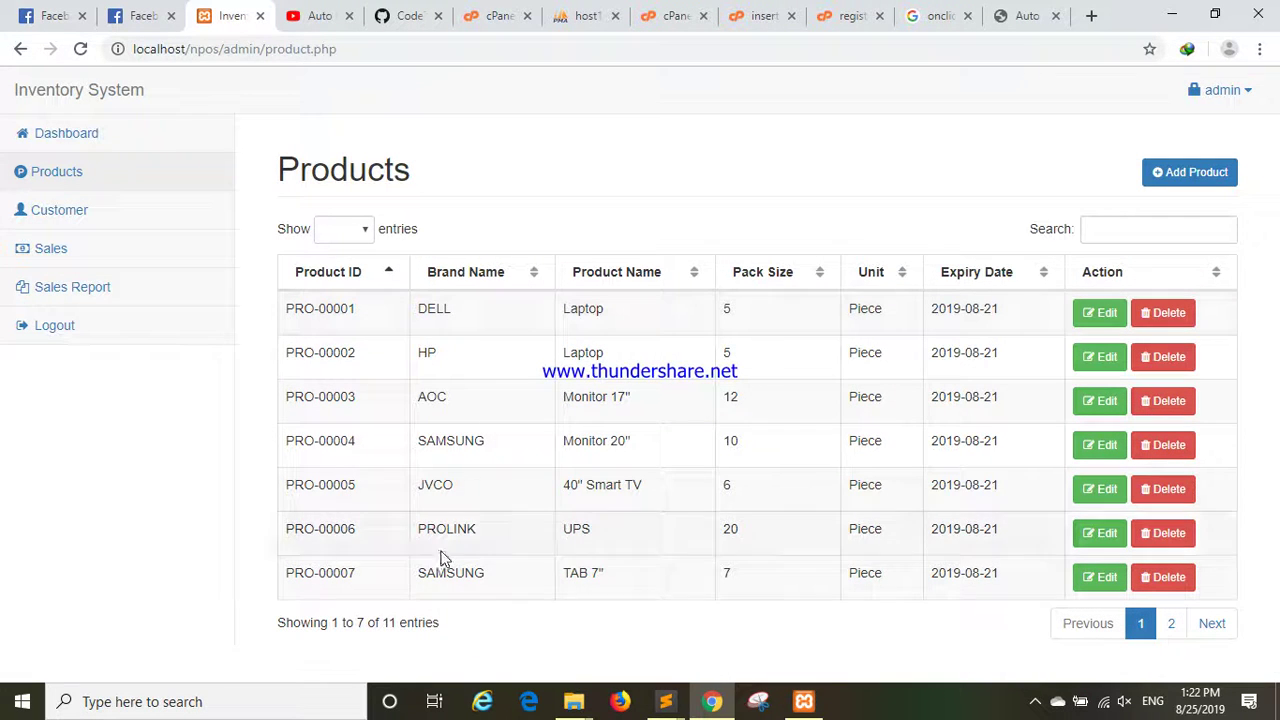
left_click(1175, 624)
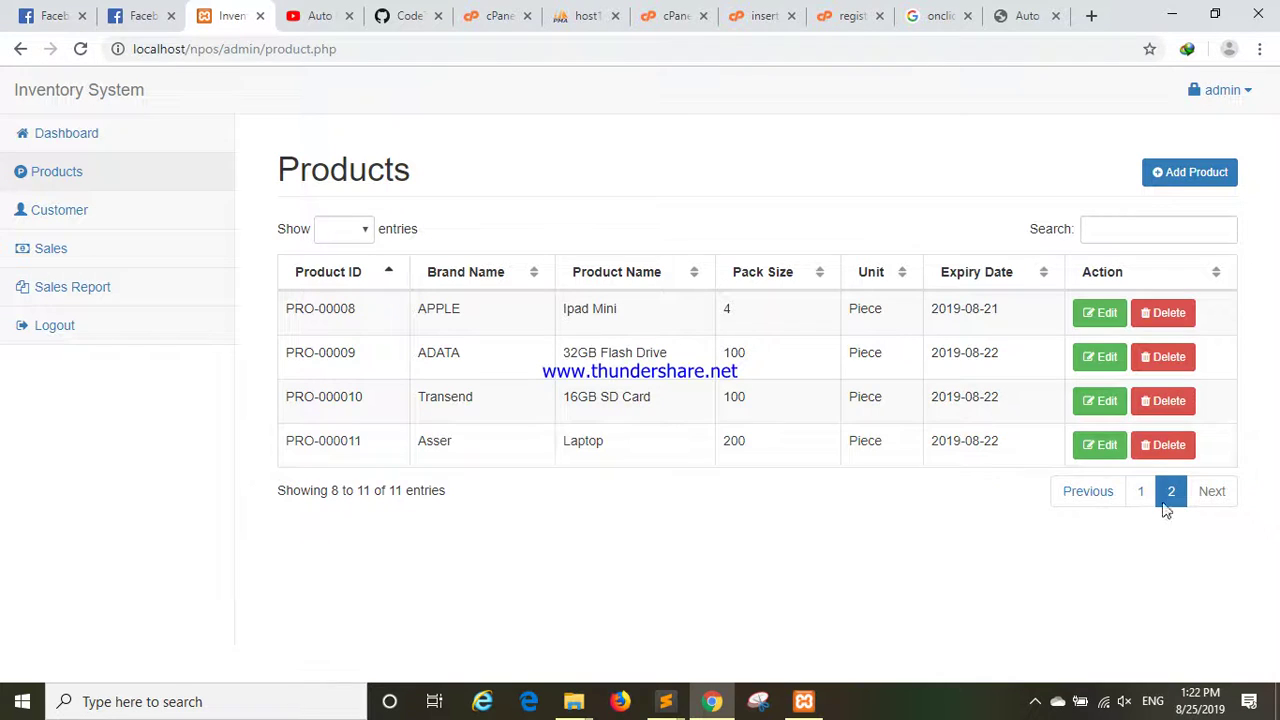
left_click(1141, 492)
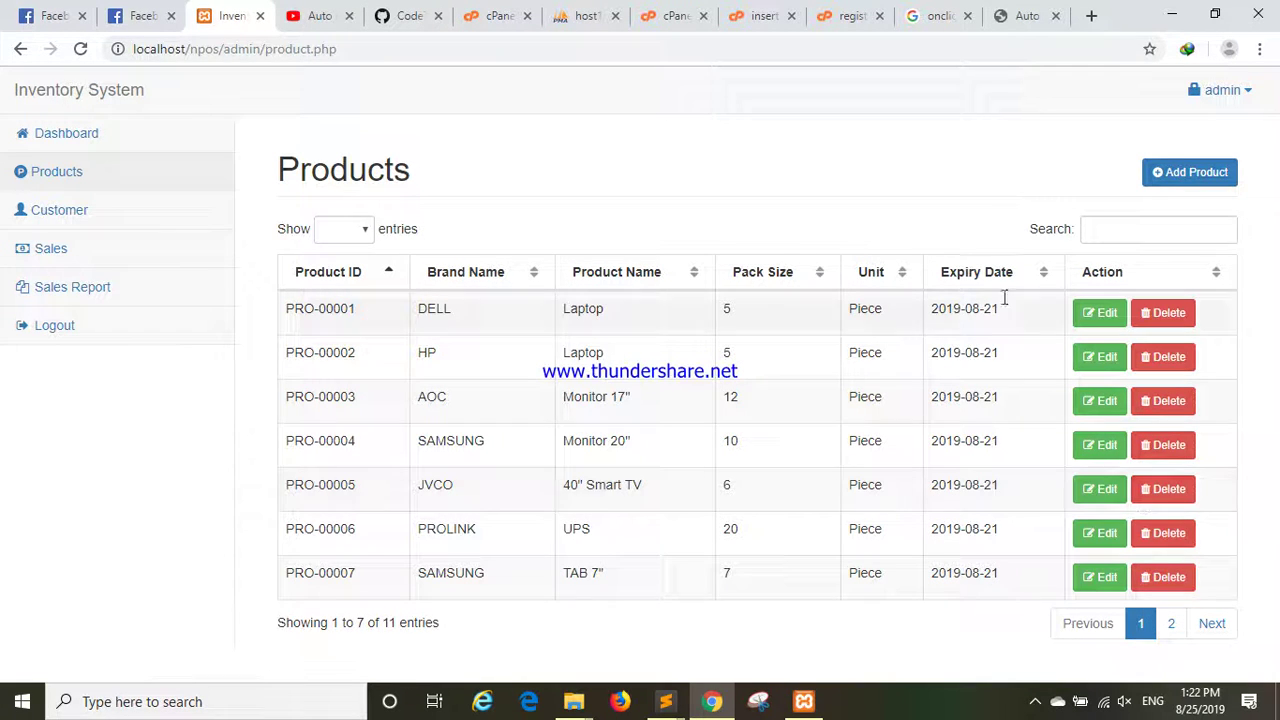
left_click(1104, 236)
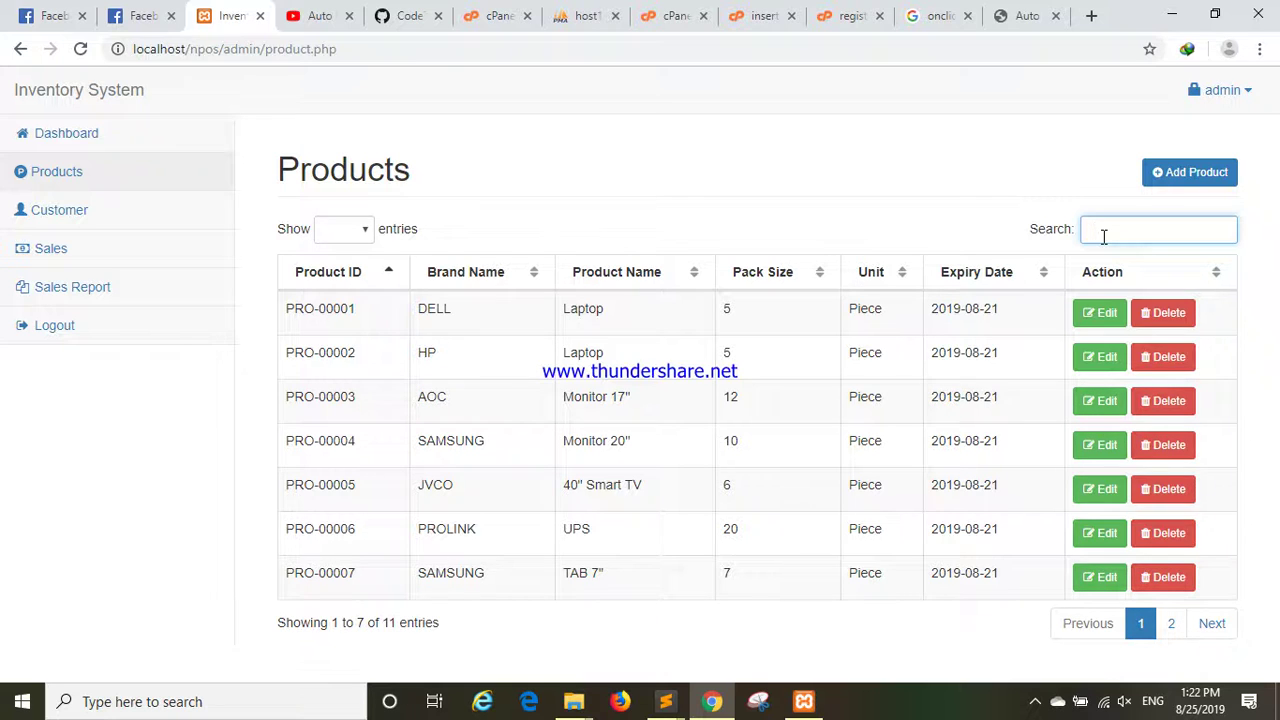
type("hp")
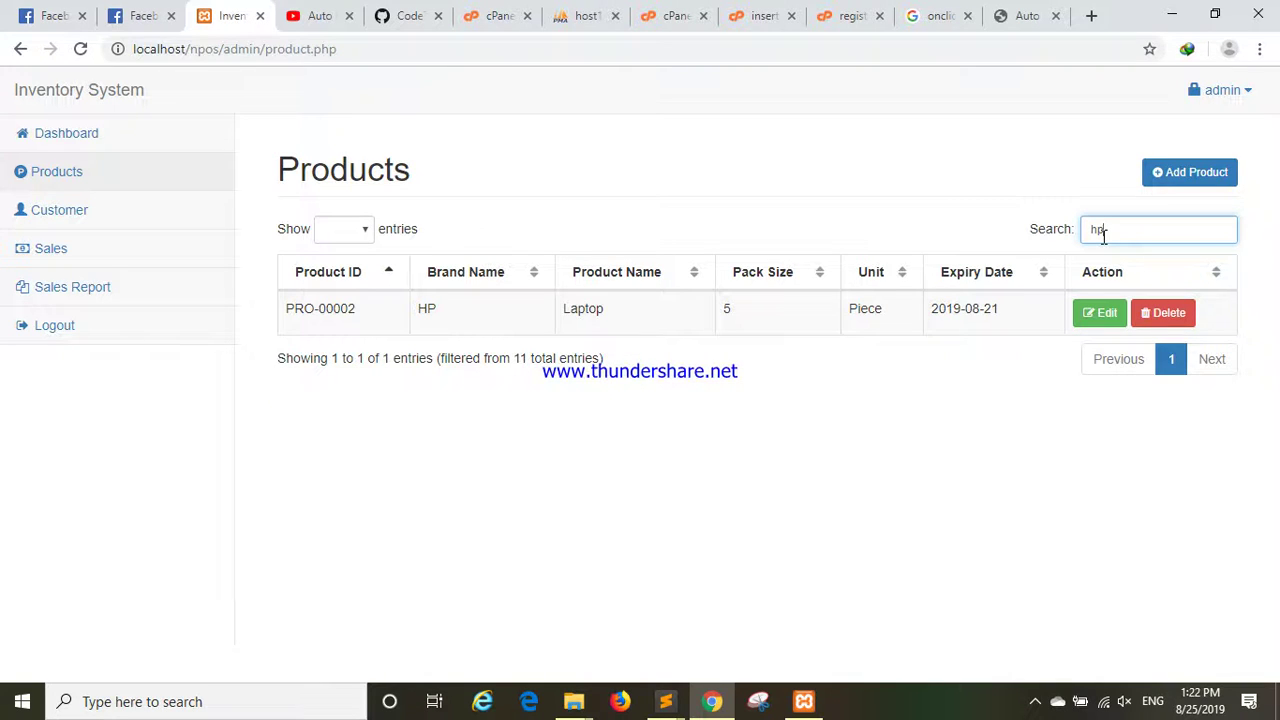
key("BackSpace")
key("BackSpace")
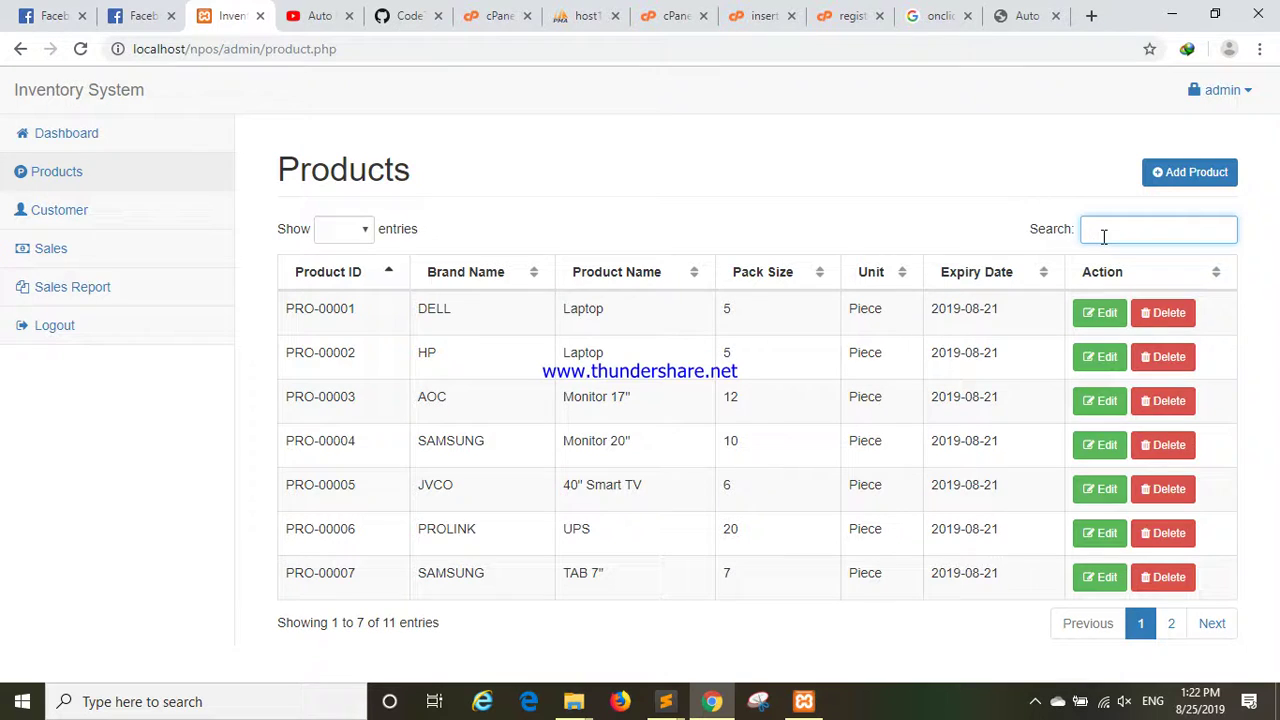
type("j")
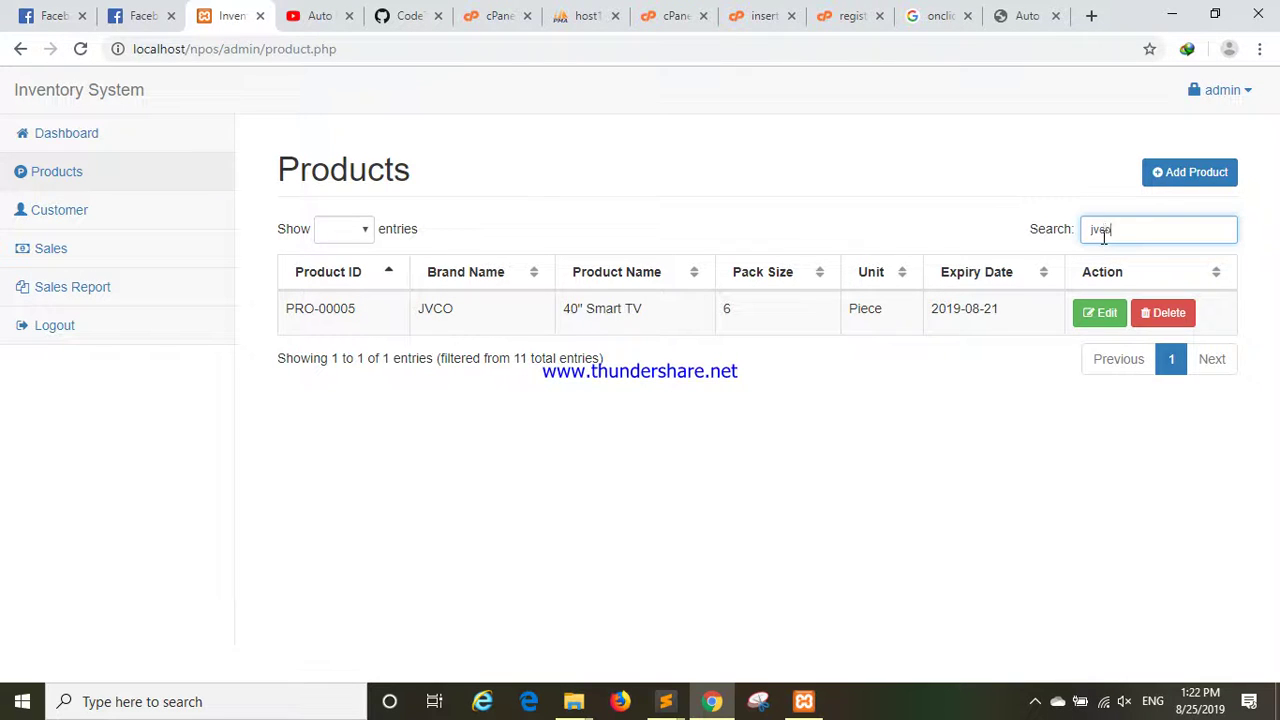
key("BackSpace")
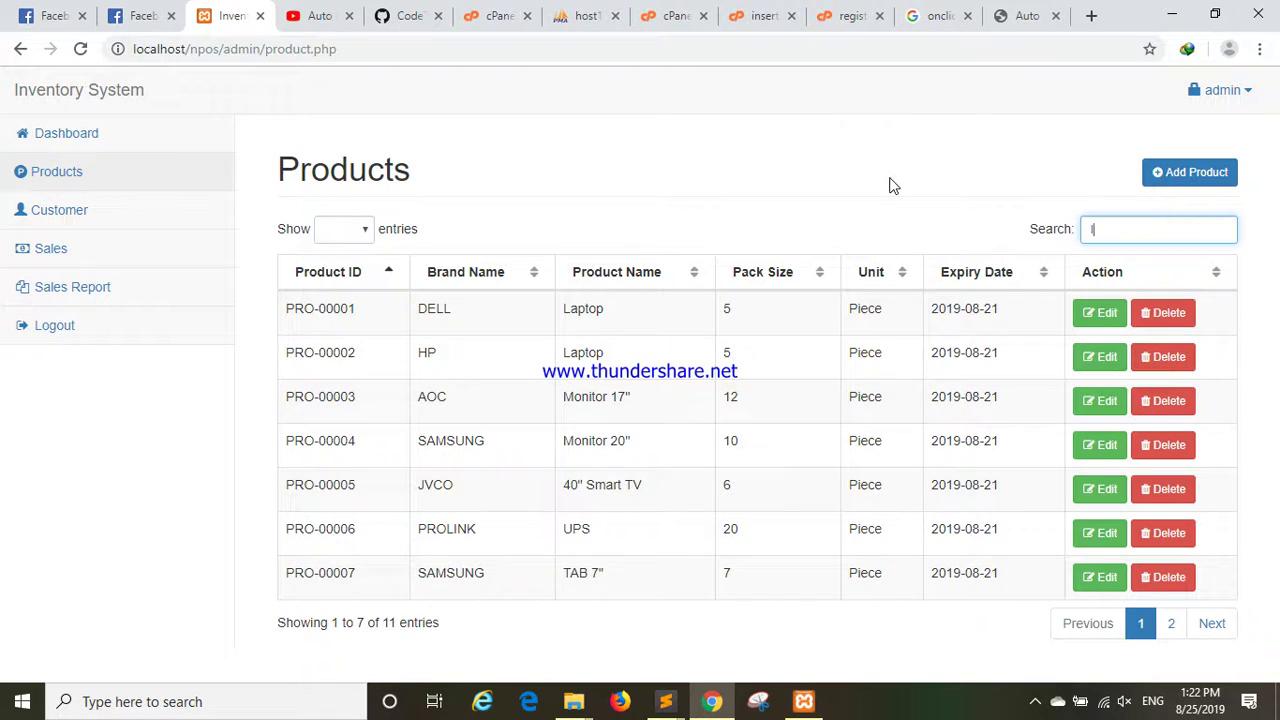
type("lapto")
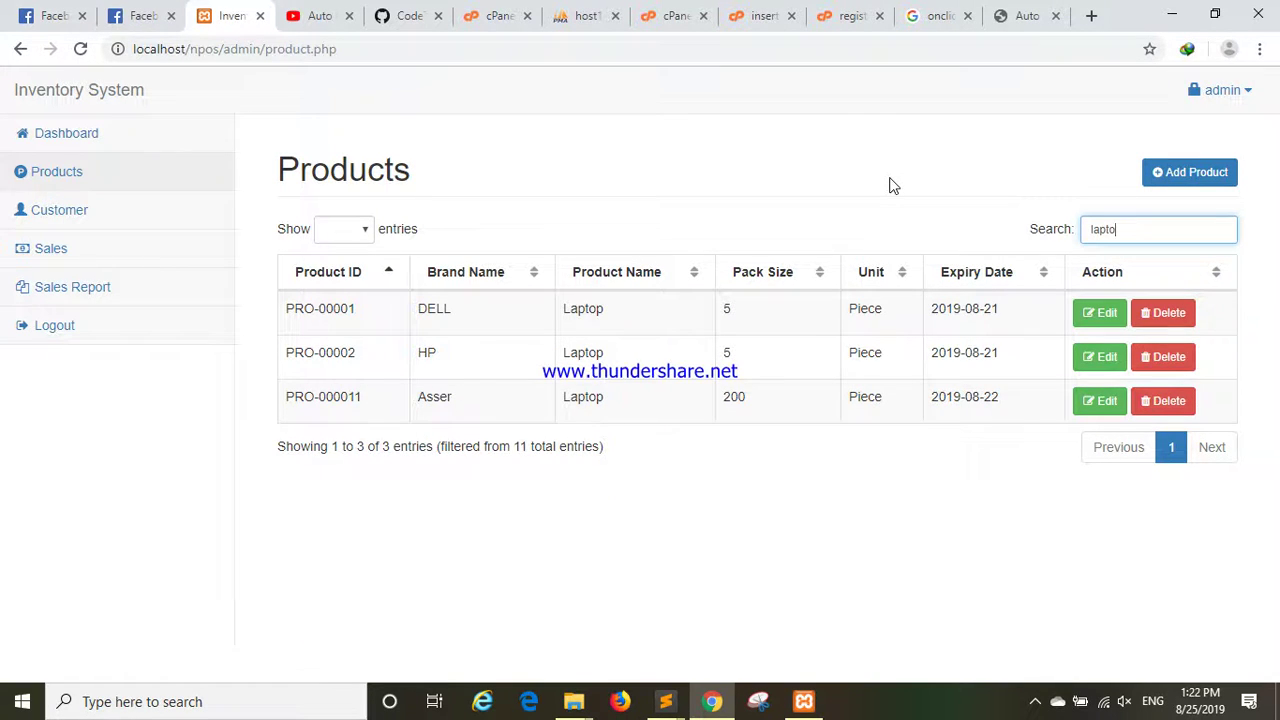
type("t")
key("BackSpace")
key("BackSpace")
key("BackSpace")
key("BackSpace")
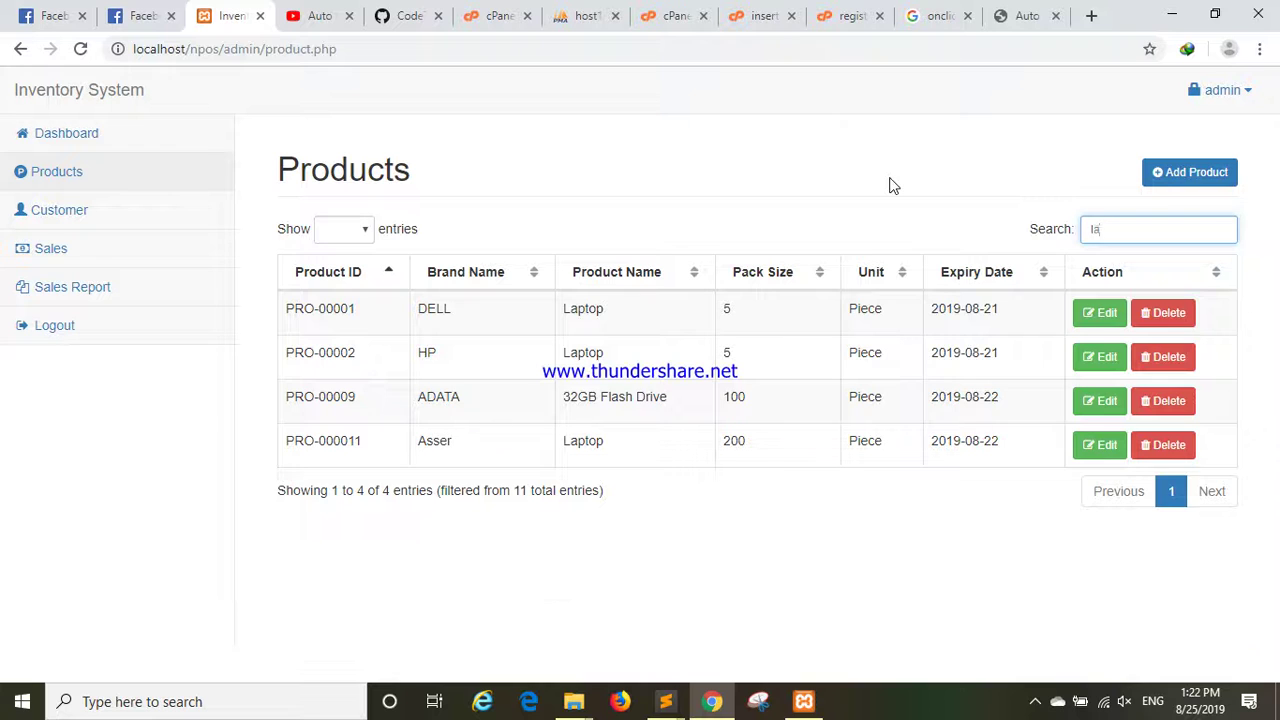
type("15")
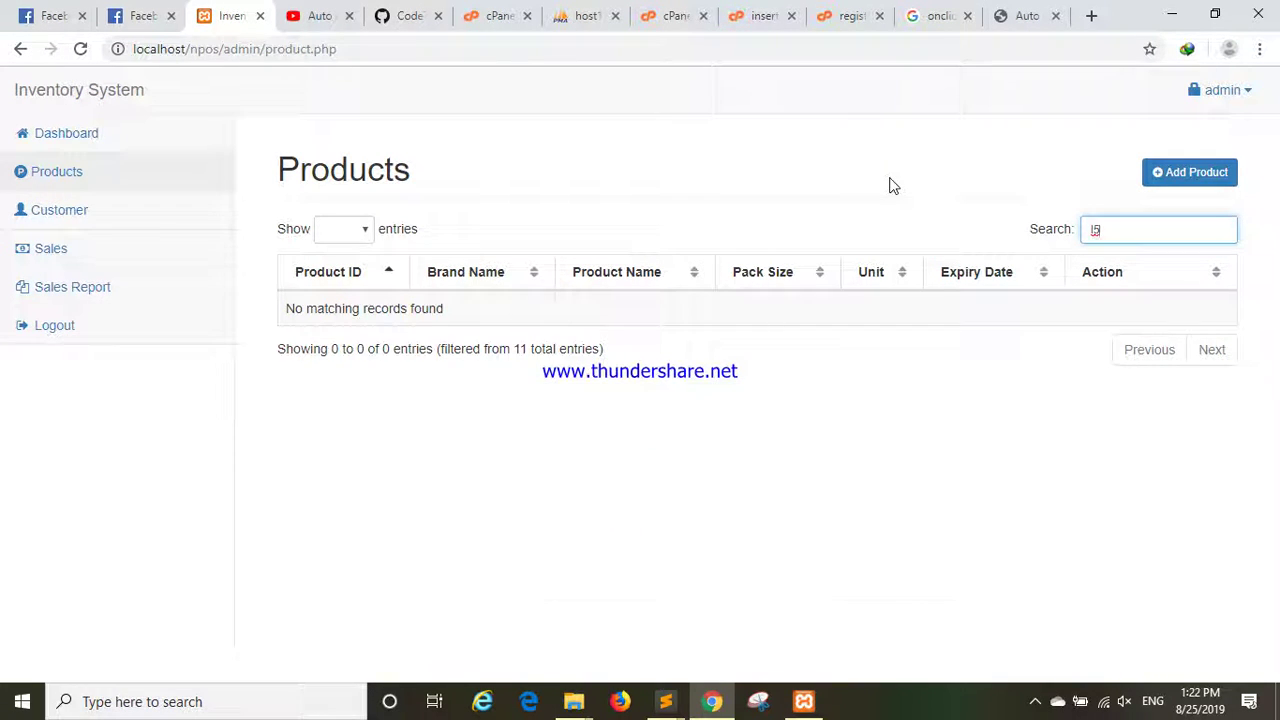
key("BackSpace")
key("BackSpace")
type("5")
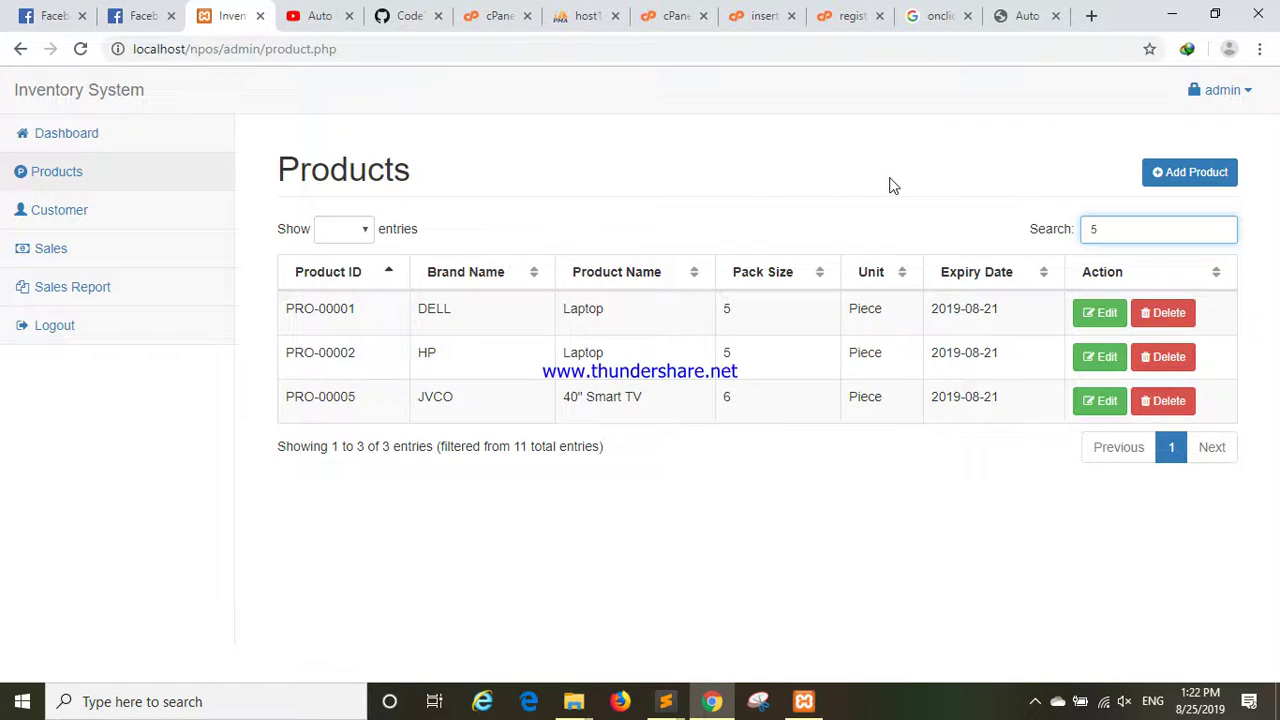
key("BackSpace")
type("10")
key("BackSpace")
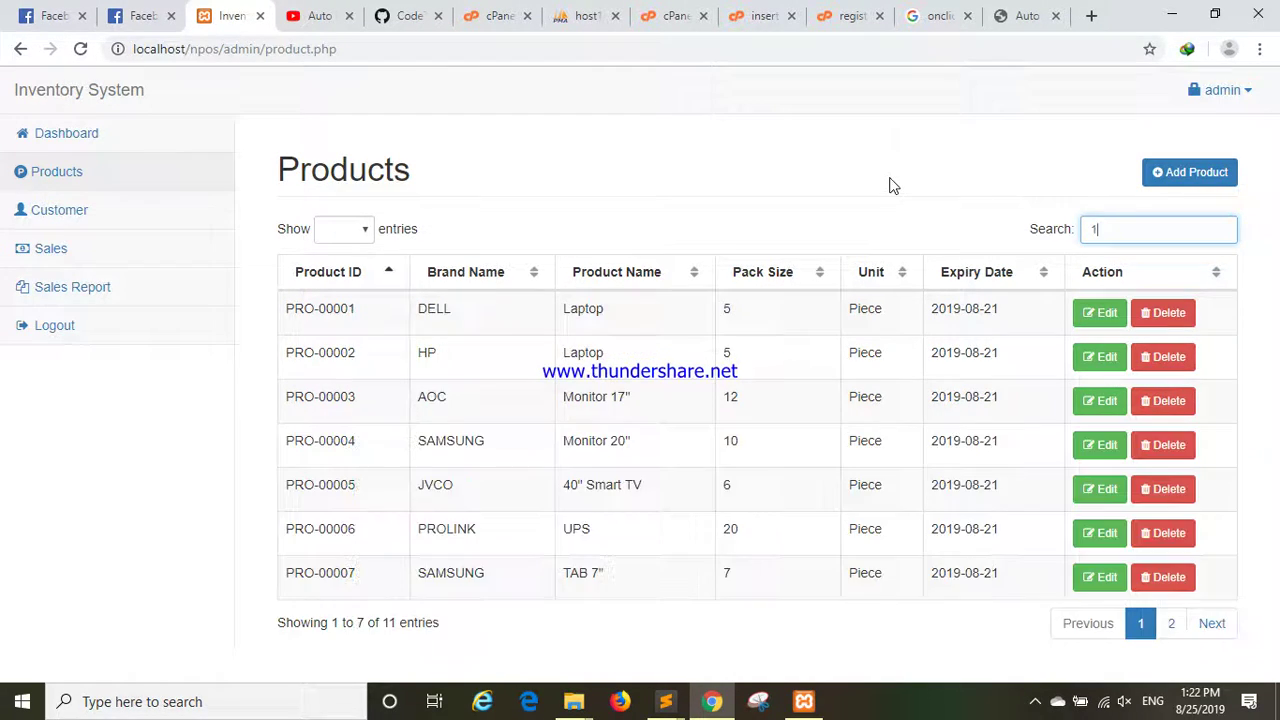
type("100")
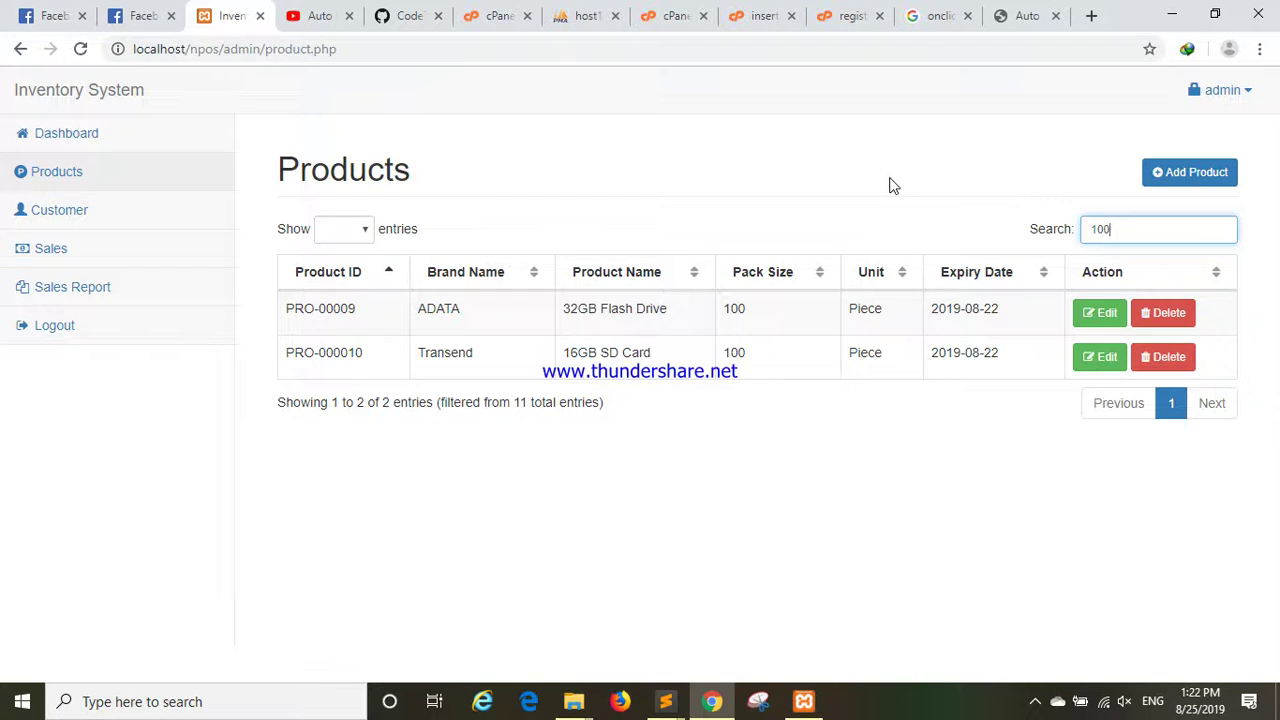
key("BackSpace")
key("BackSpace")
key("BackSpace")
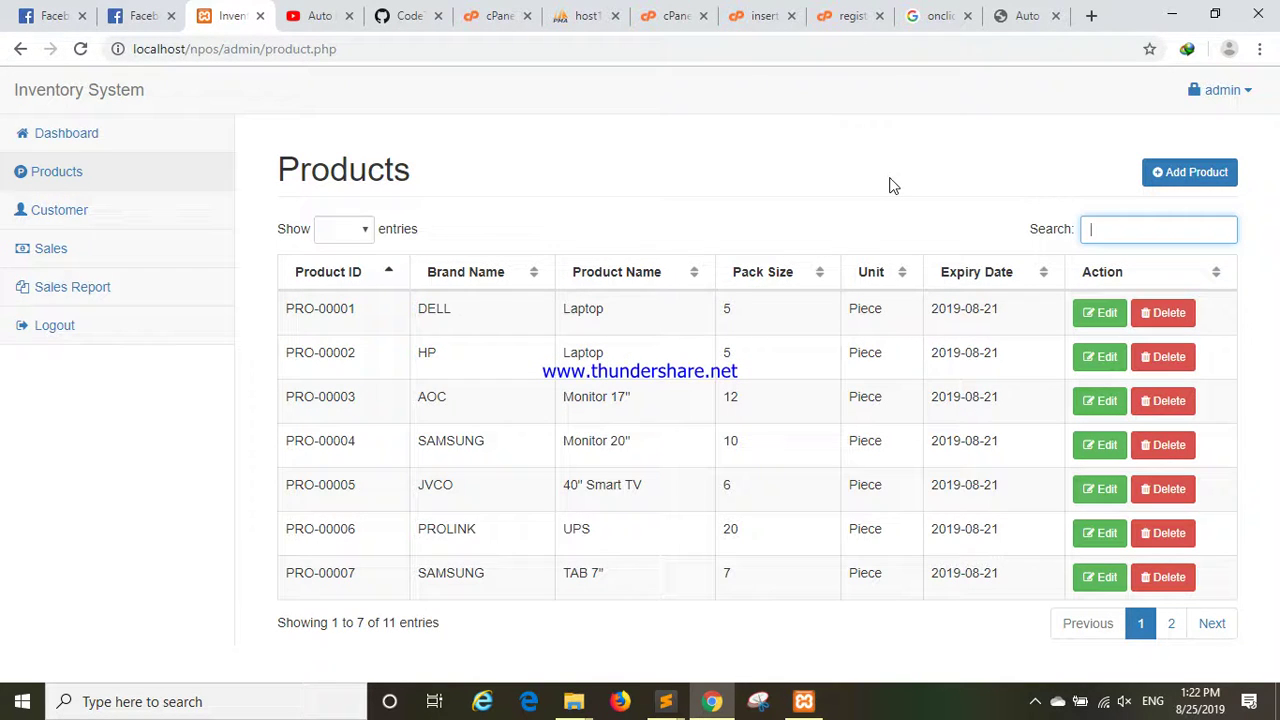
type("ADATA")
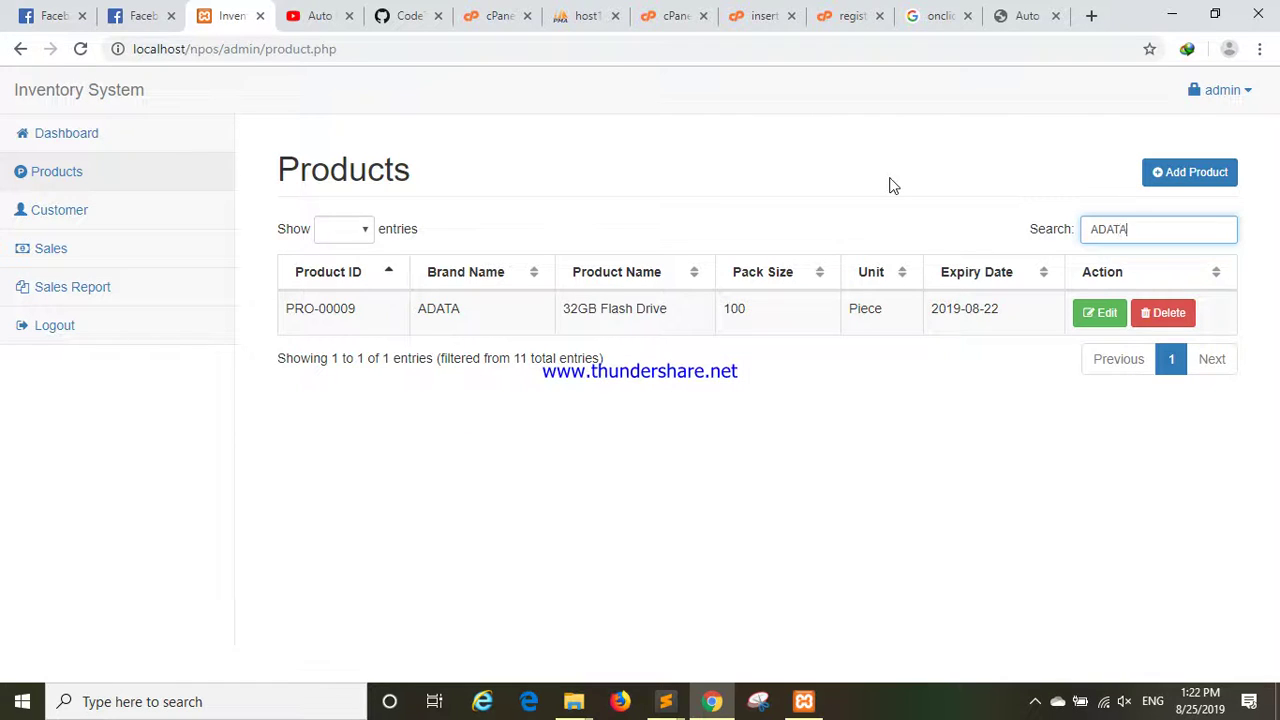
key("BackSpace")
key("BackSpace")
key("BackSpace")
key("BackSpace")
key("BackSpace")
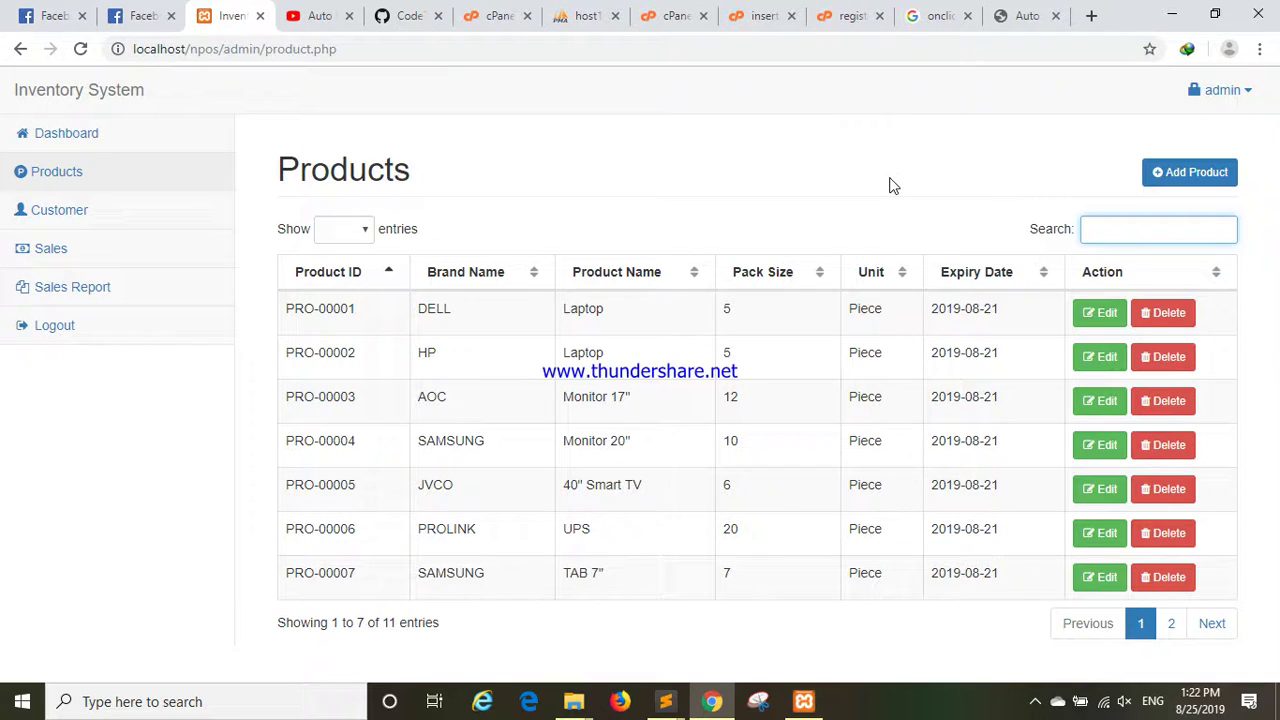
Try 10 and 25 rows per page in the Products table, settling on 10.
left_click(357, 232)
left_click(350, 251)
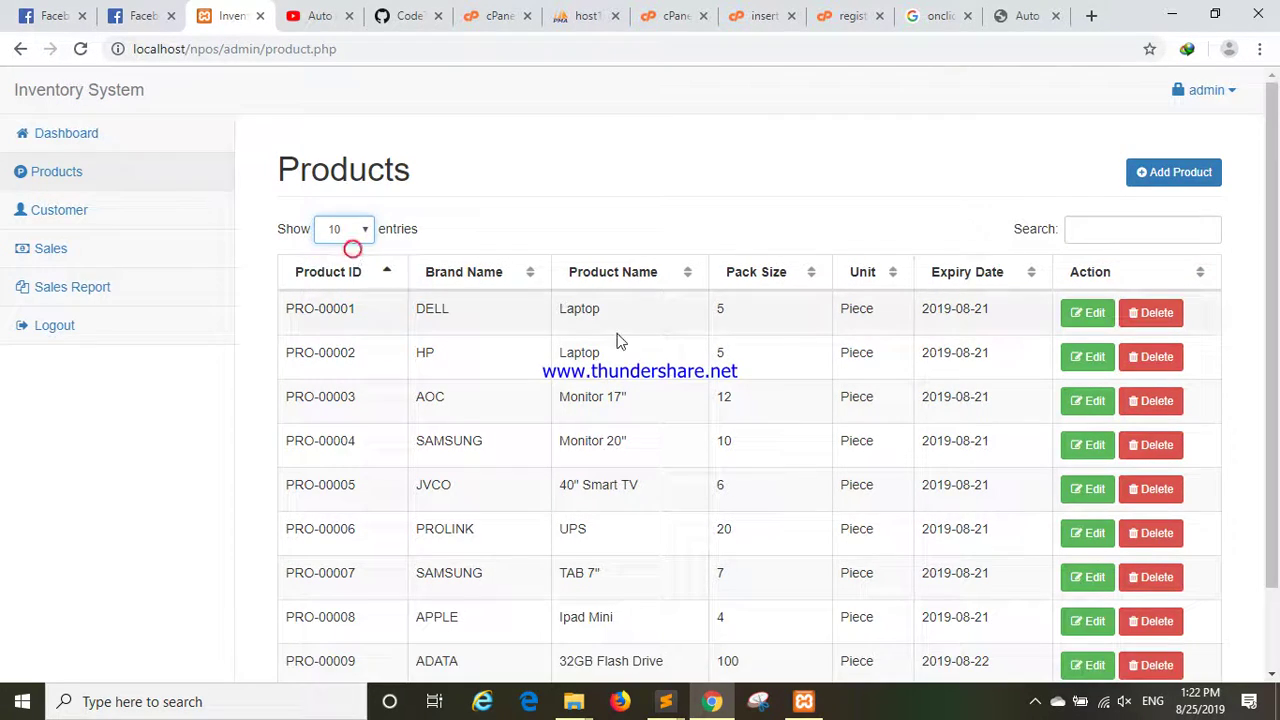
scroll(614, 343, "down", 1)
scroll(522, 278, "up", 1)
left_click(358, 230)
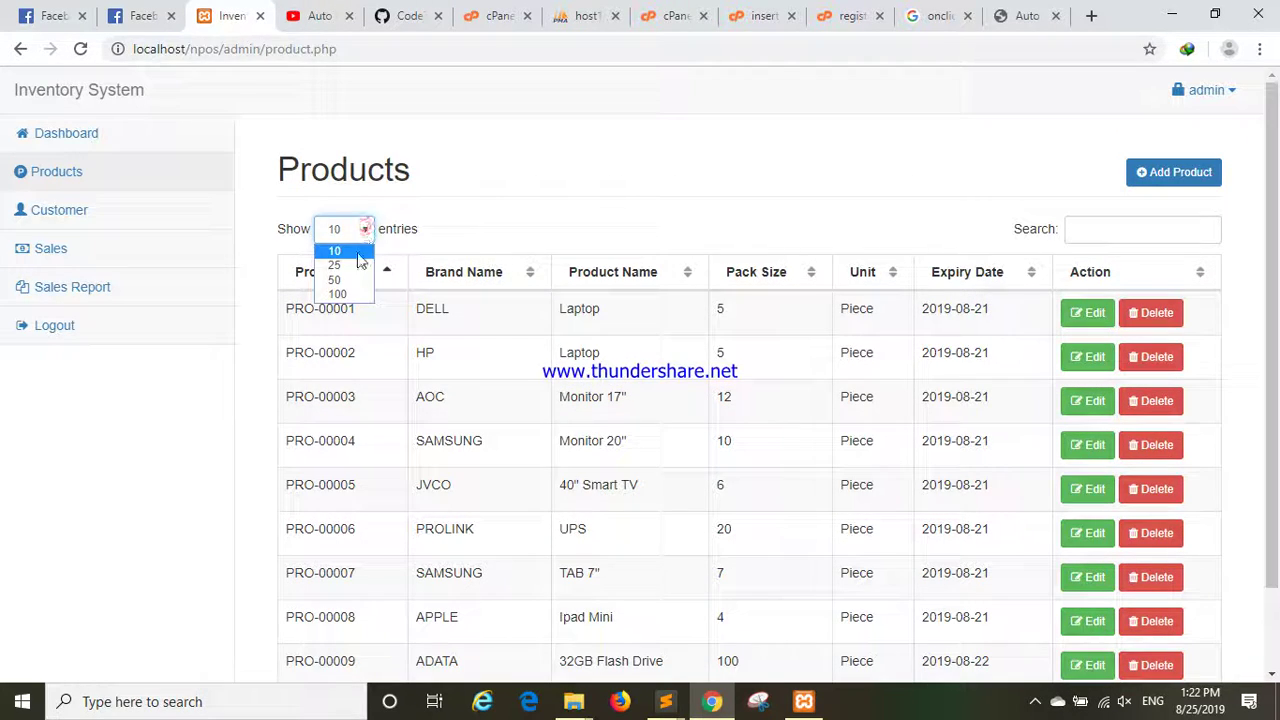
left_click(353, 263)
scroll(430, 300, "down", 1)
scroll(494, 323, "up", 1)
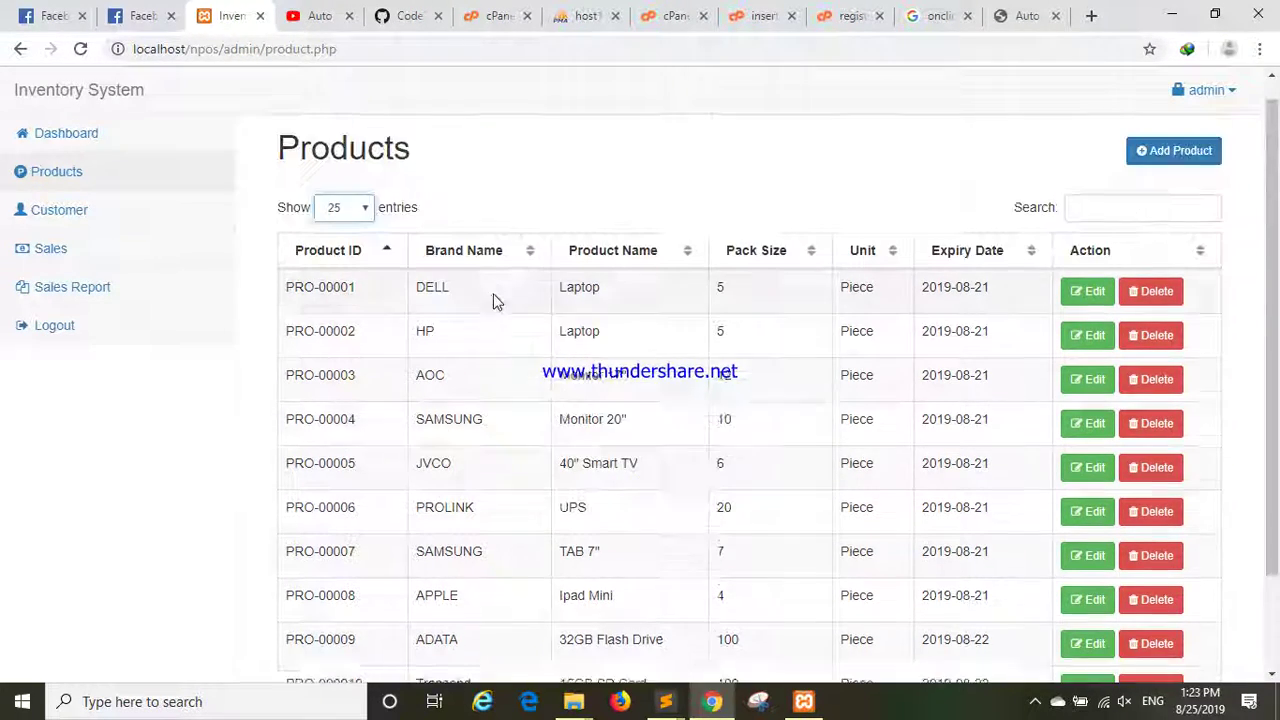
left_click(348, 229)
left_click(350, 251)
scroll(405, 280, "down", 1)
scroll(570, 345, "up", 1)
Go to Customers and start a new customer with the next sequential customer ID.
left_click(63, 212)
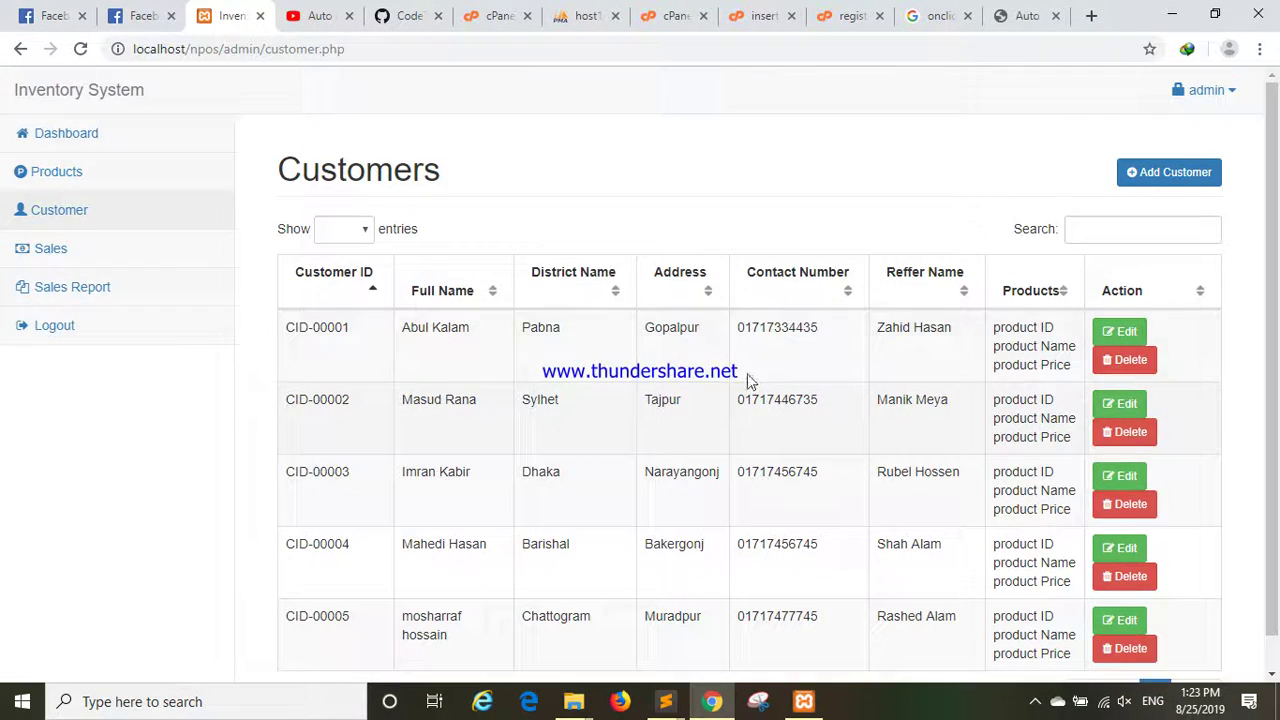
scroll(800, 400, "down", 1)
scroll(900, 505, "up", 1)
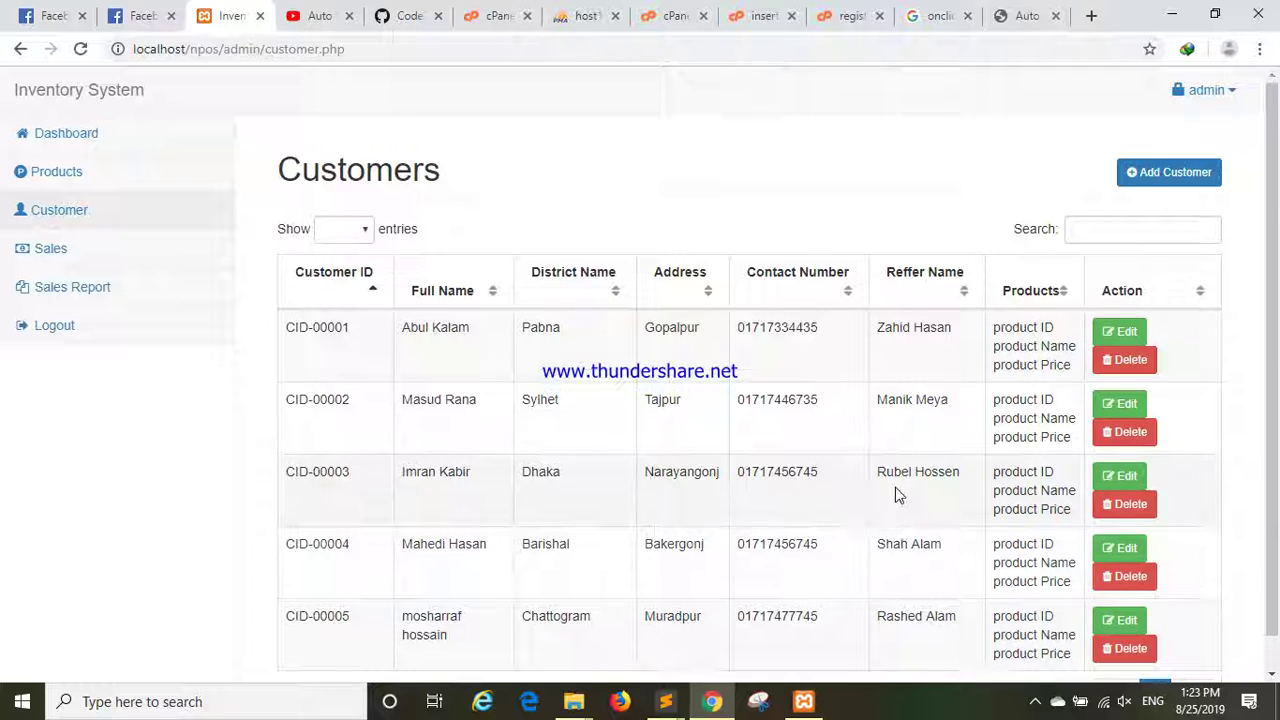
left_click(1136, 175)
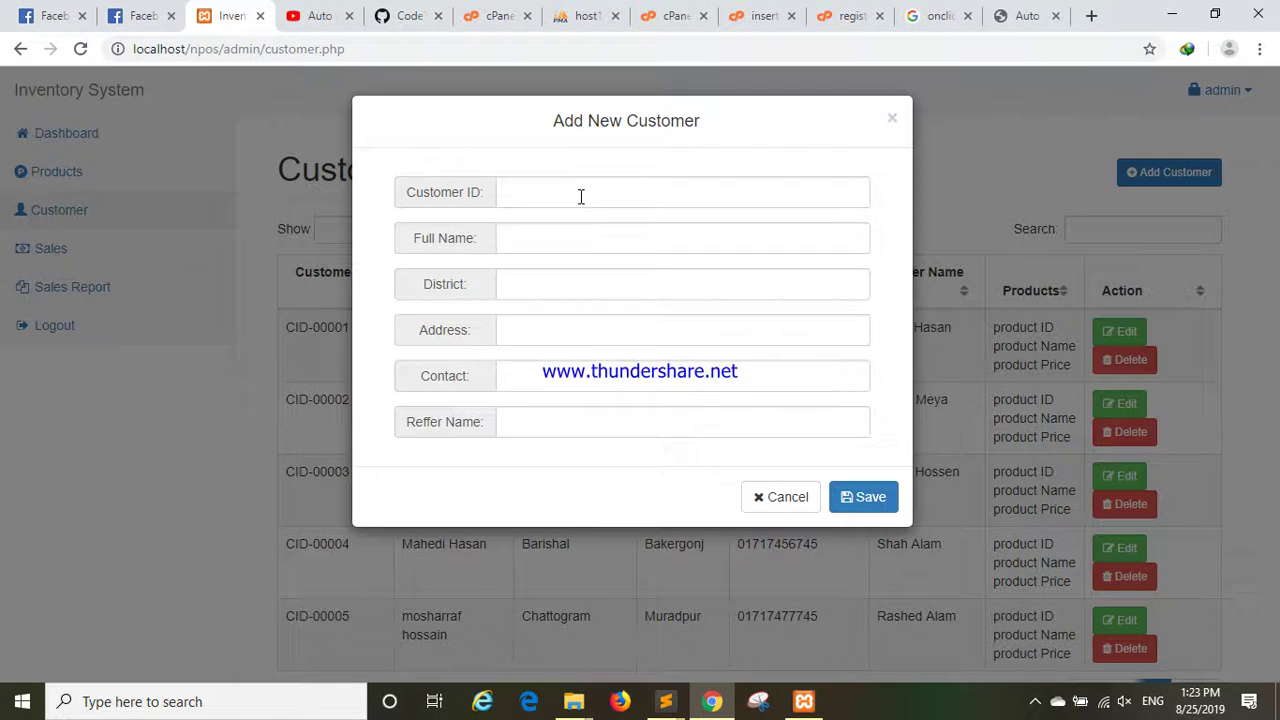
left_click(580, 195)
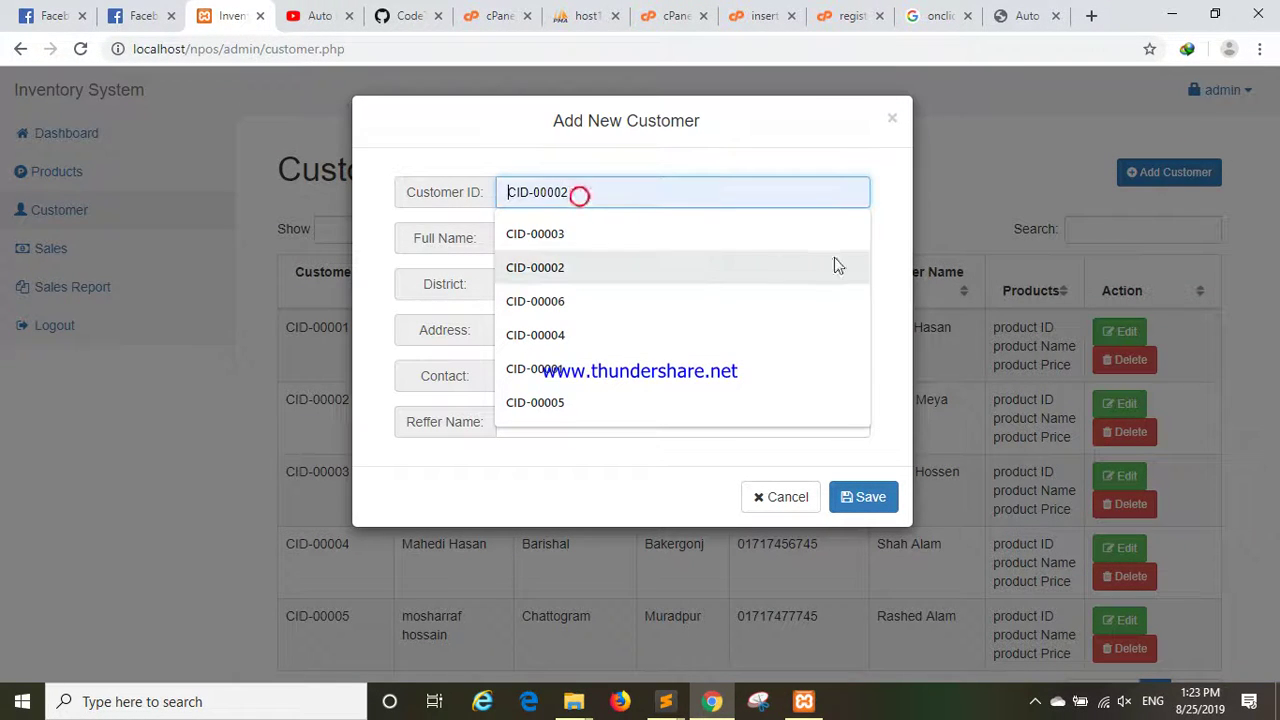
left_click(571, 400)
key("BackSpace")
type("6")
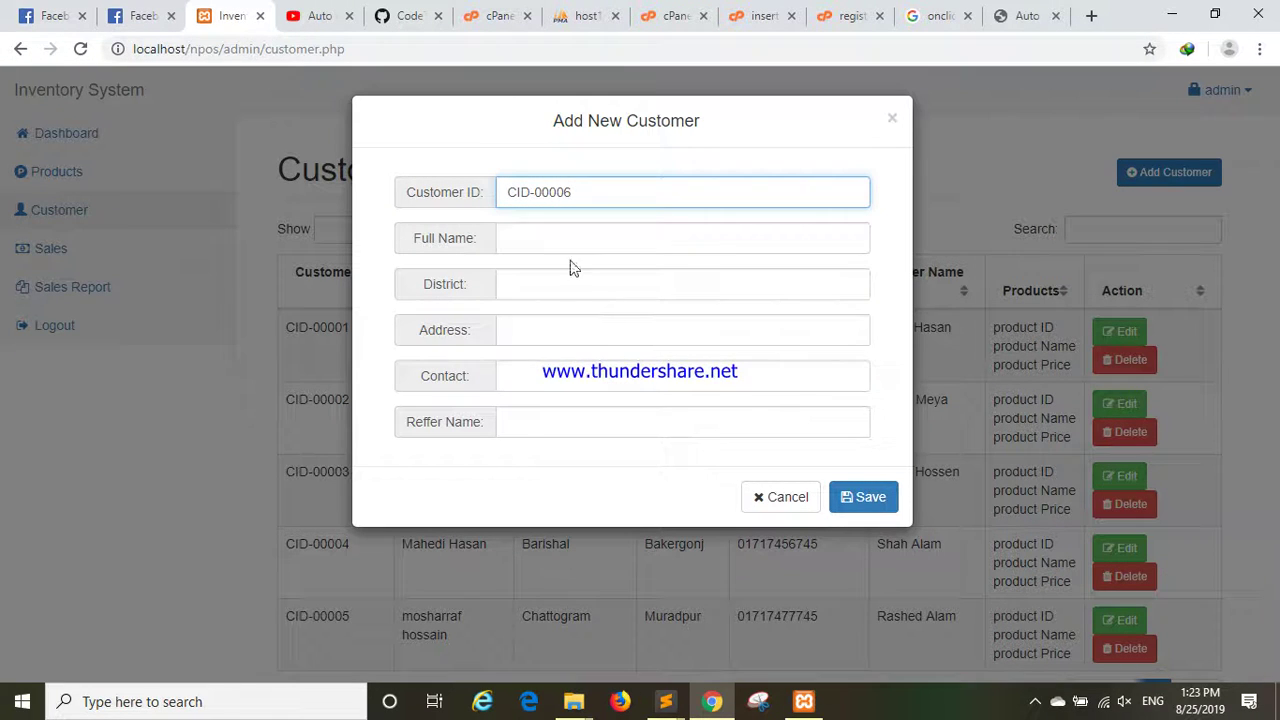
Fill in the customer's full name, district, address, contact number and referrer, then save.
left_click(560, 243)
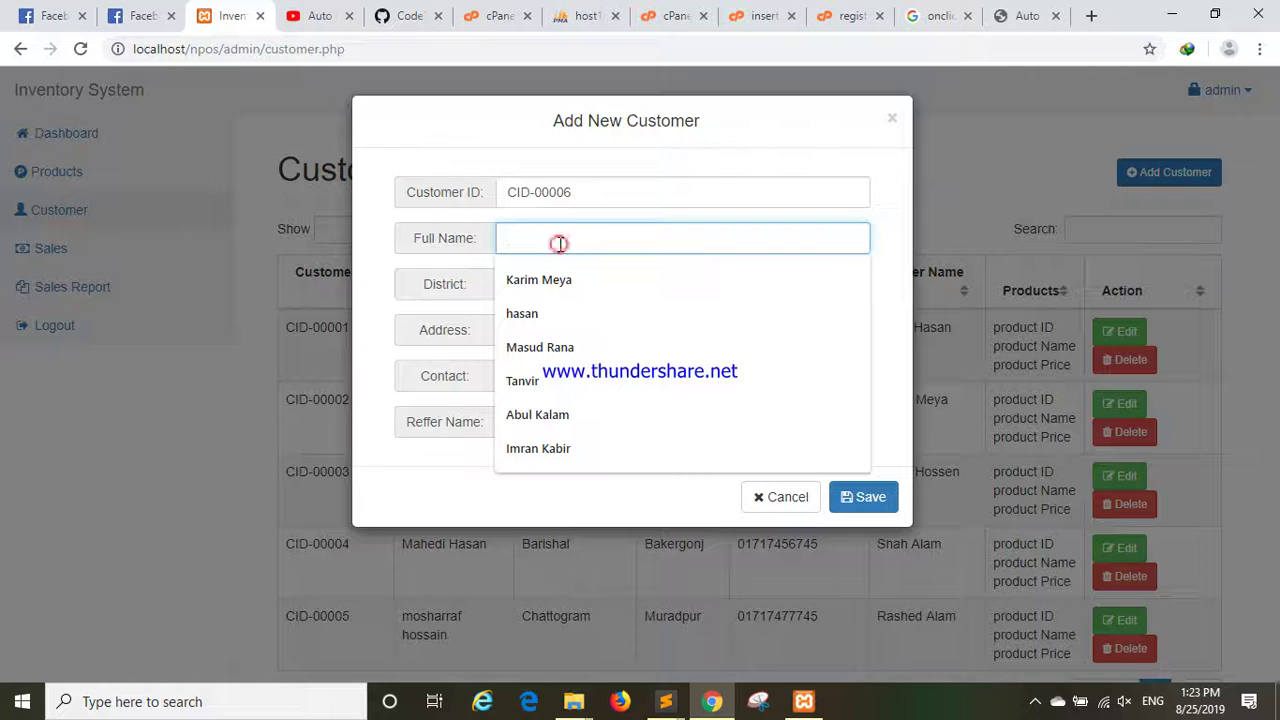
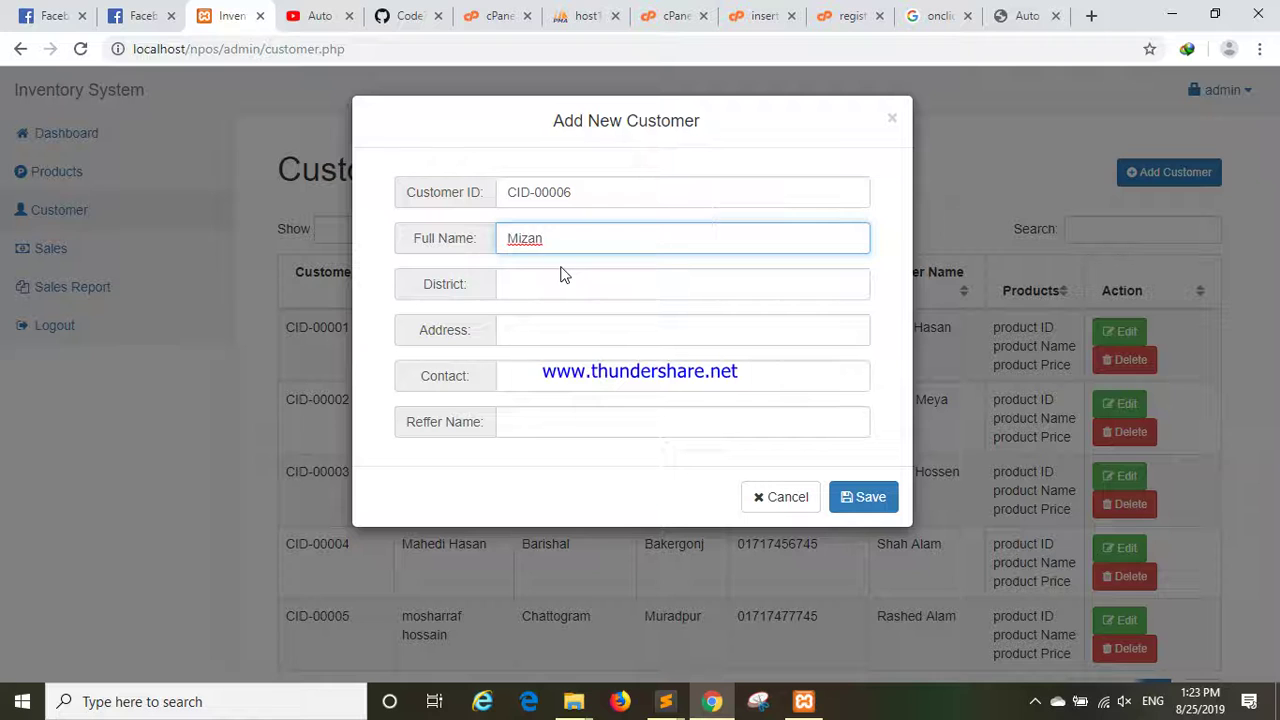
left_click(556, 278)
left_click(549, 326)
left_click(543, 329)
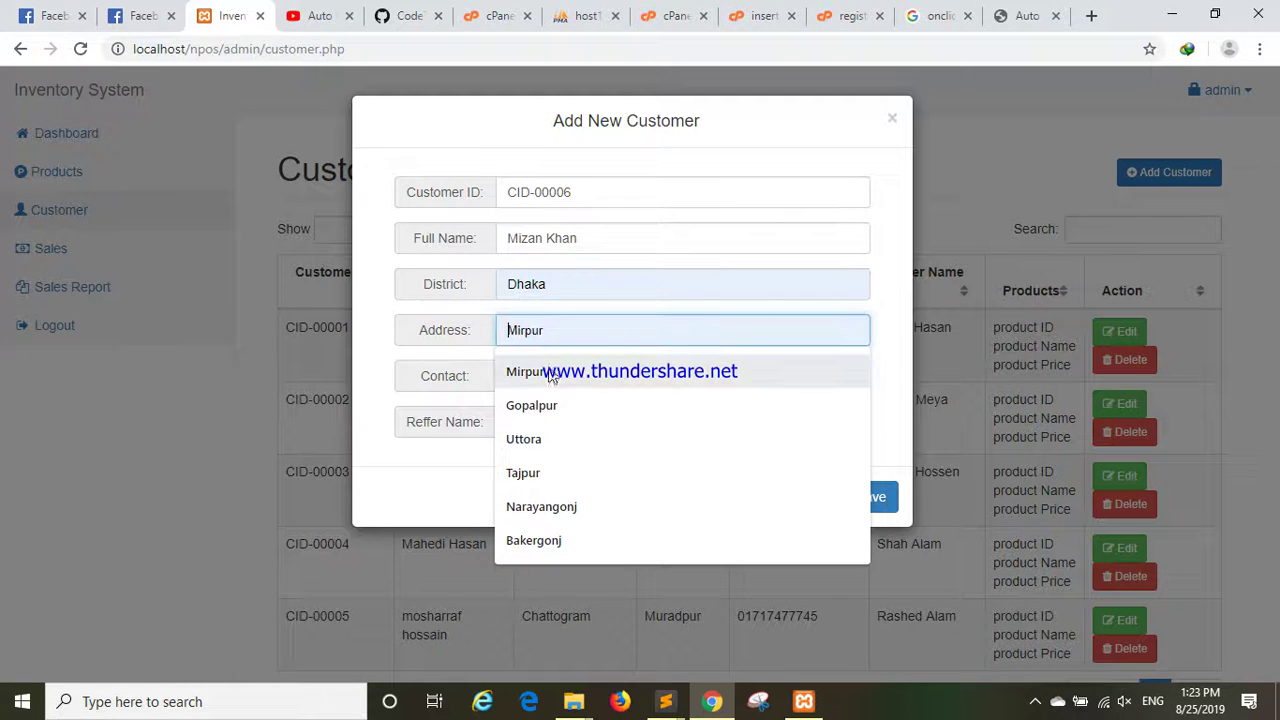
left_click(548, 374)
left_click(546, 376)
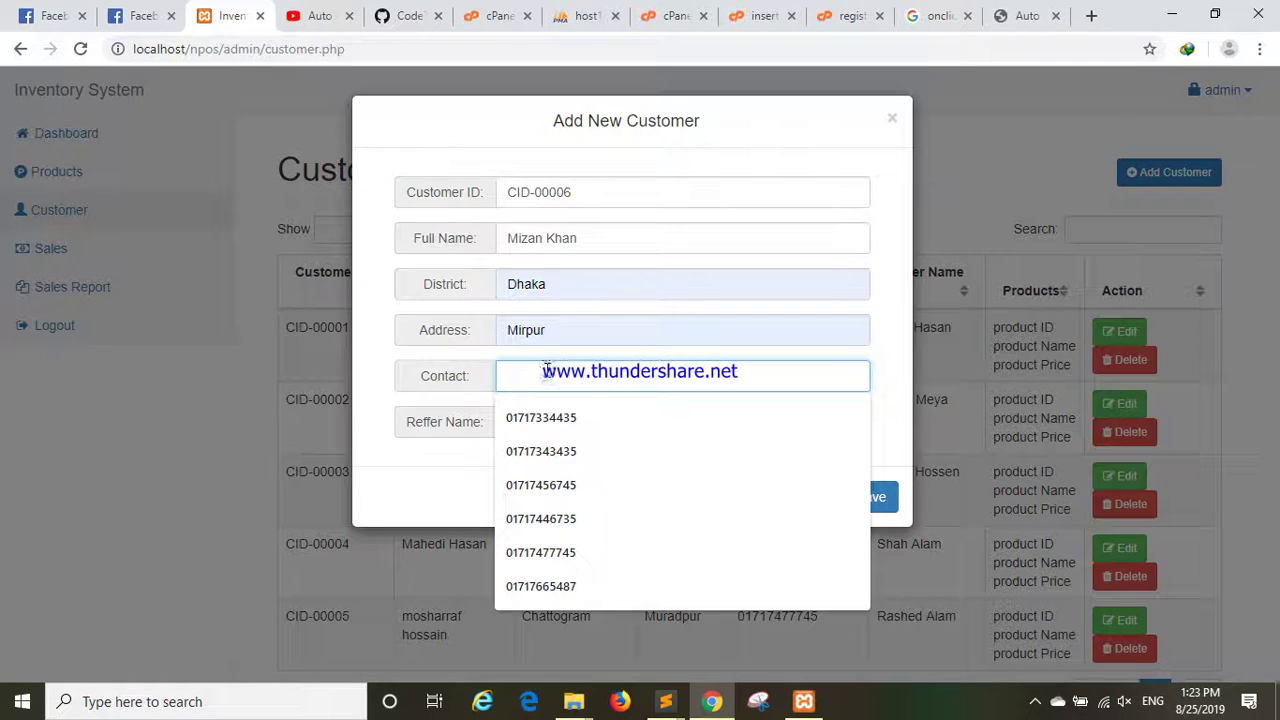
left_click(585, 482)
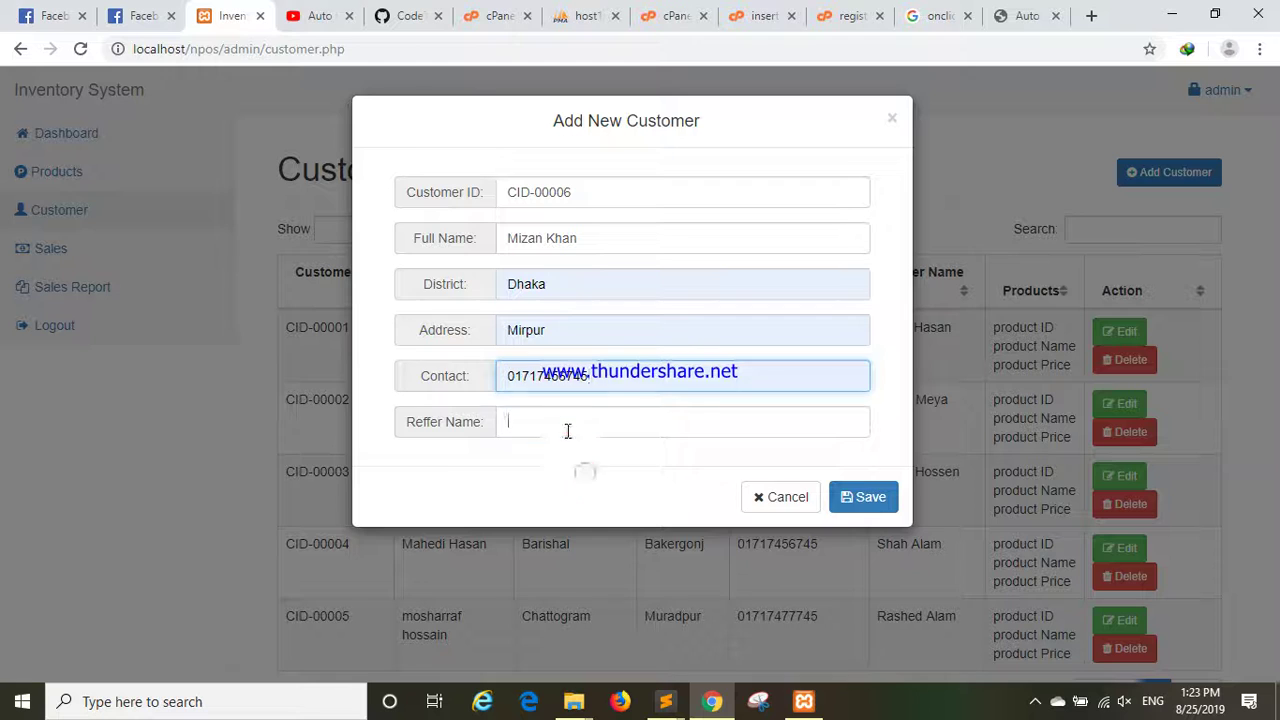
left_click(567, 430)
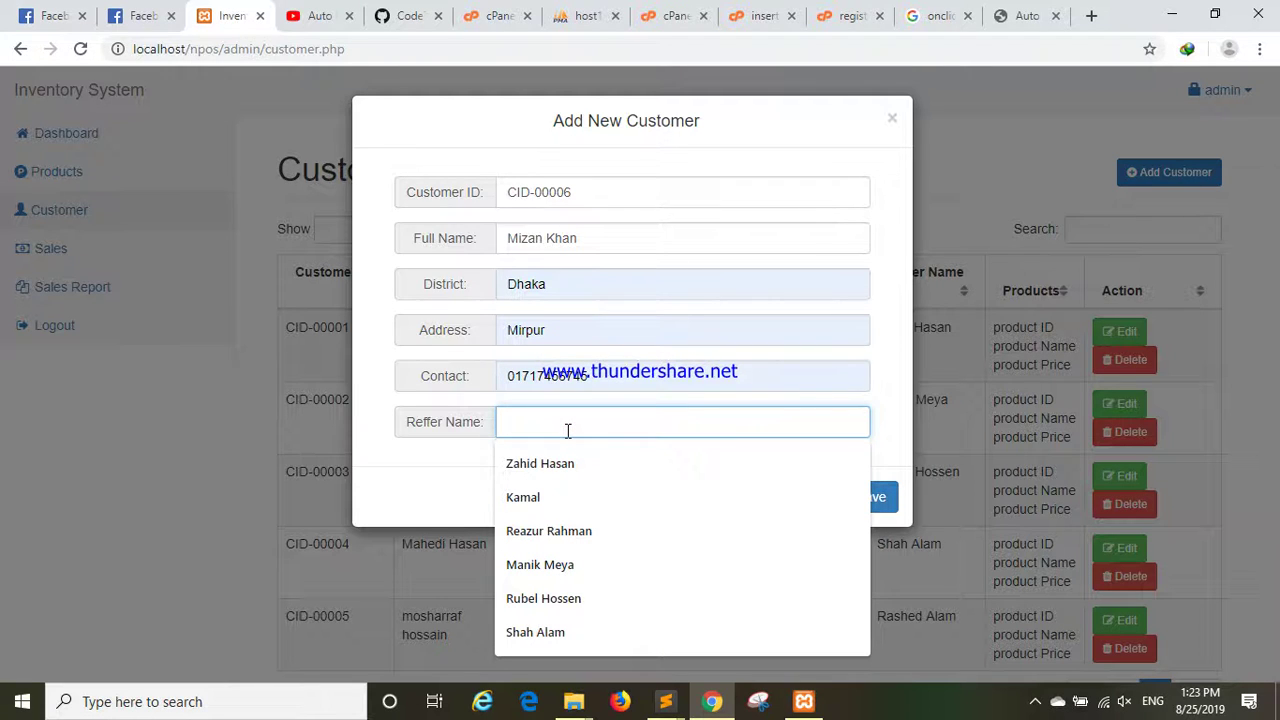
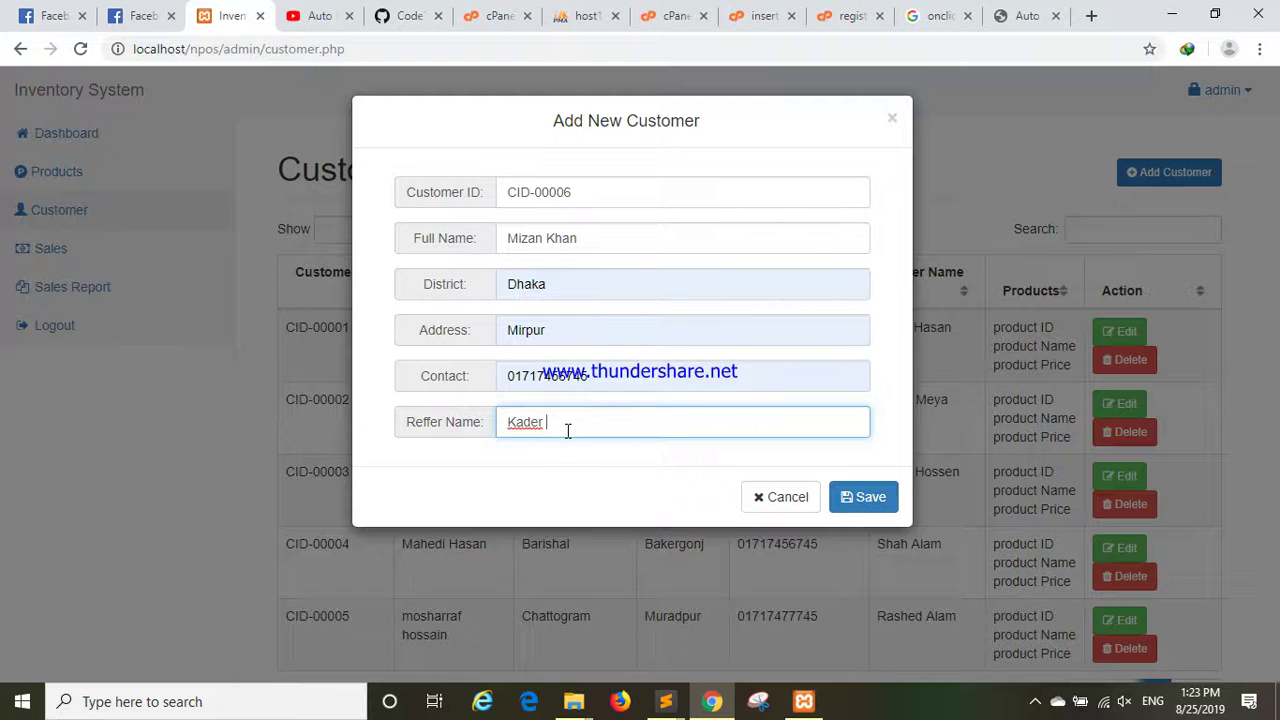
left_click(645, 242)
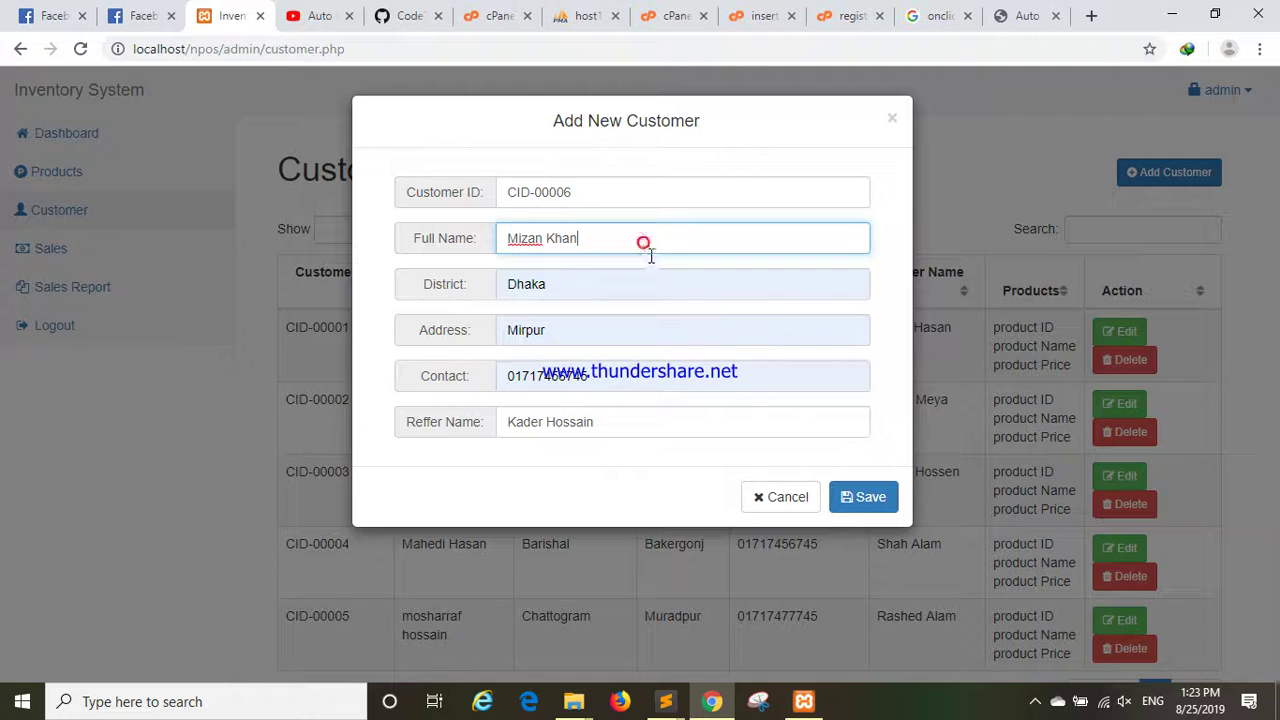
left_click(865, 495)
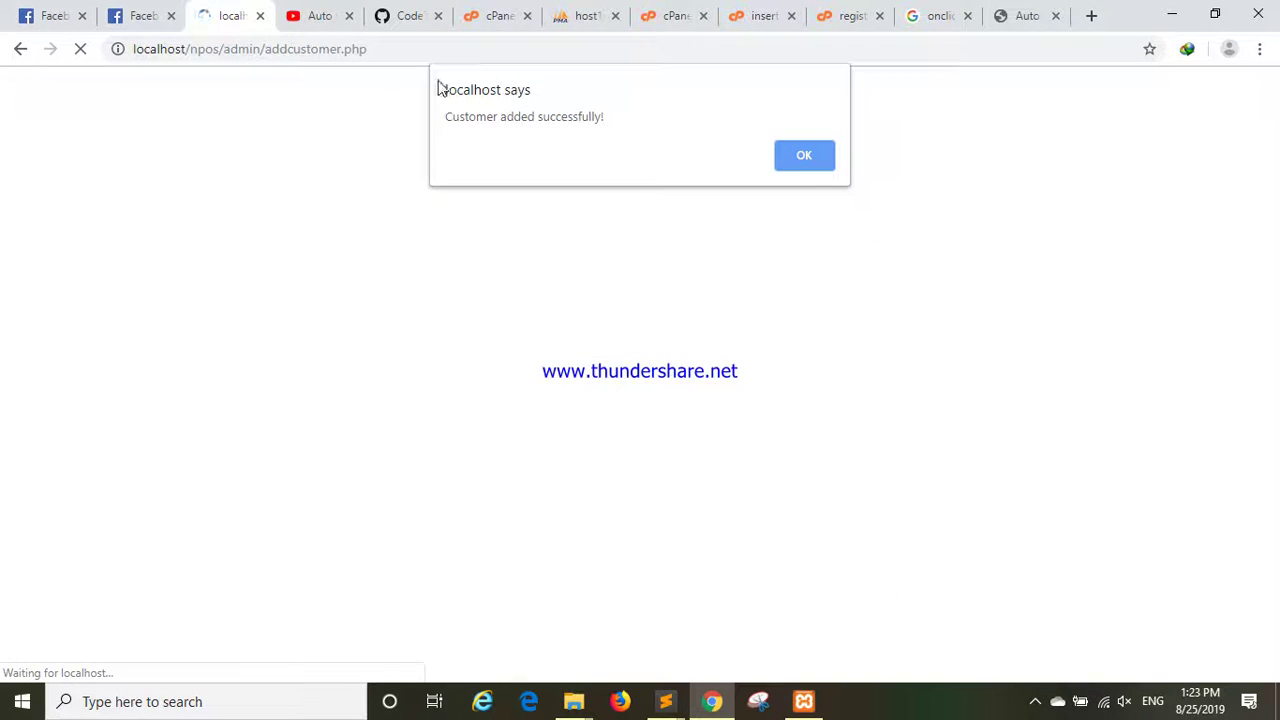
Dismiss the success alert and review the new sixth customer row's name, address and contact.
left_click(803, 156)
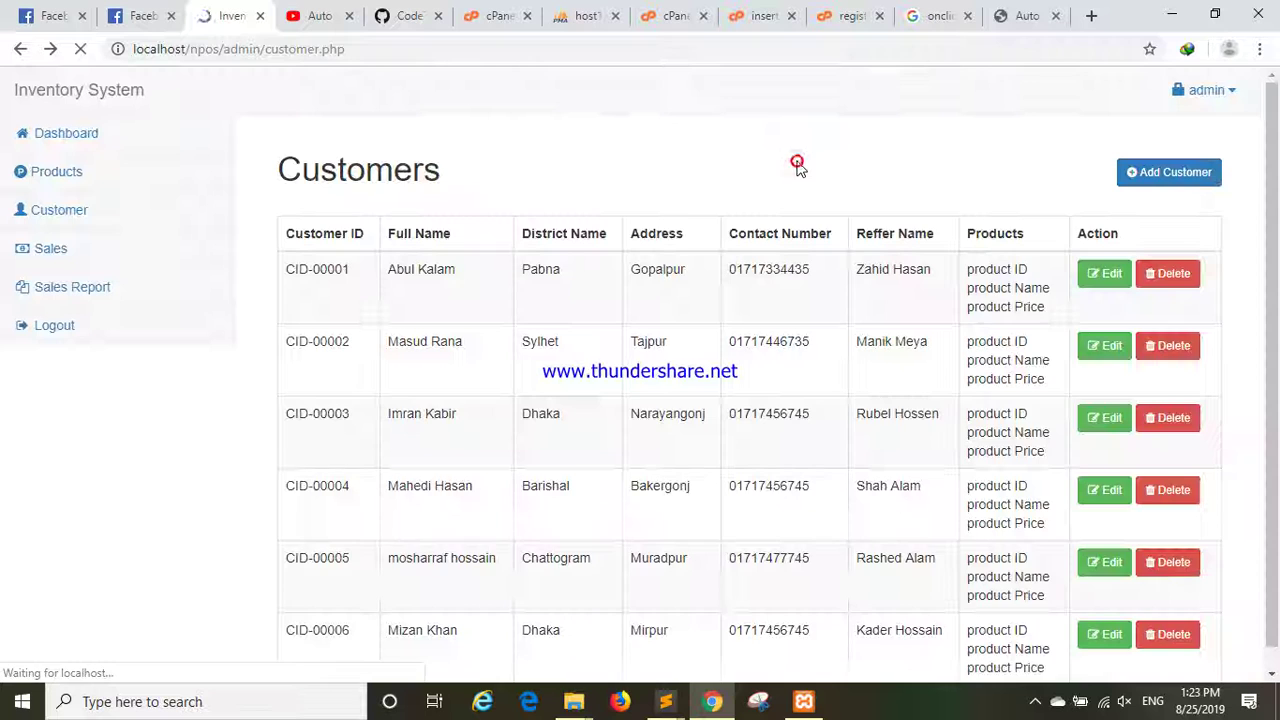
scroll(823, 354, "down", 1)
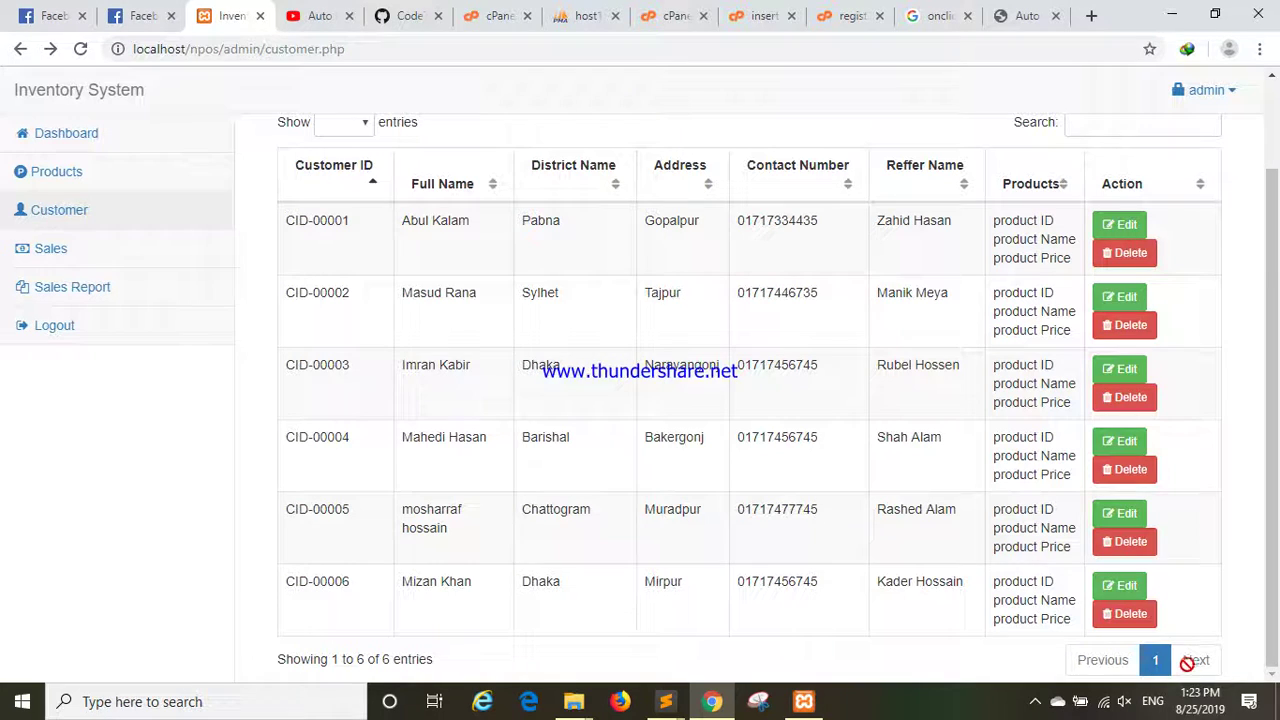
left_click_drag(403, 584, 491, 591)
double_click(650, 588)
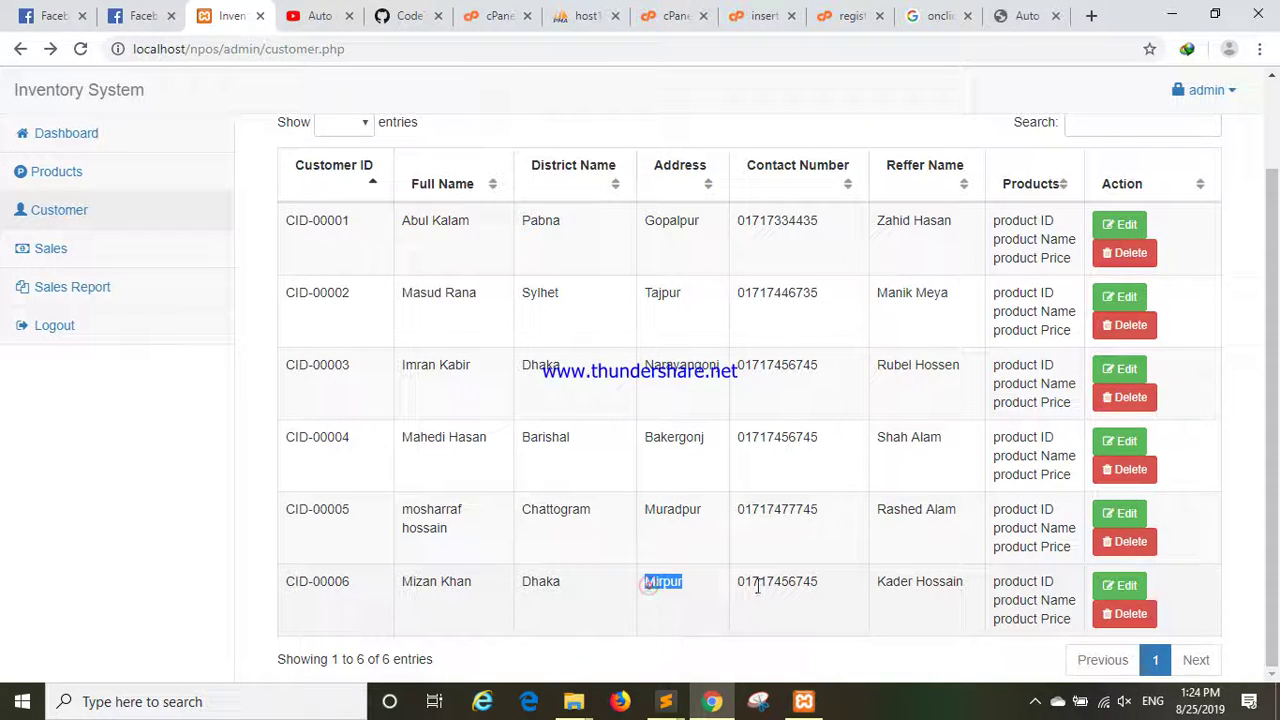
left_click_drag(745, 583, 964, 588)
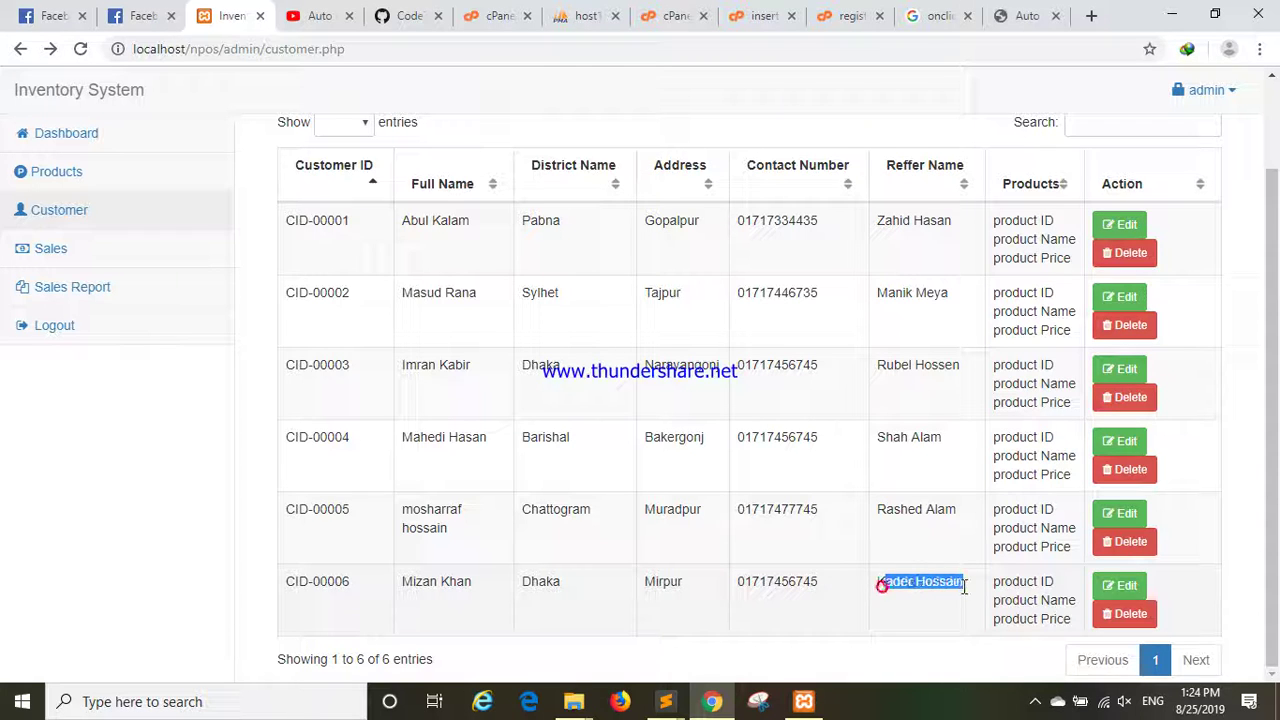
Open customer CID-00006 for editing and retype the customer's first name in Full Name.
left_click(1120, 590)
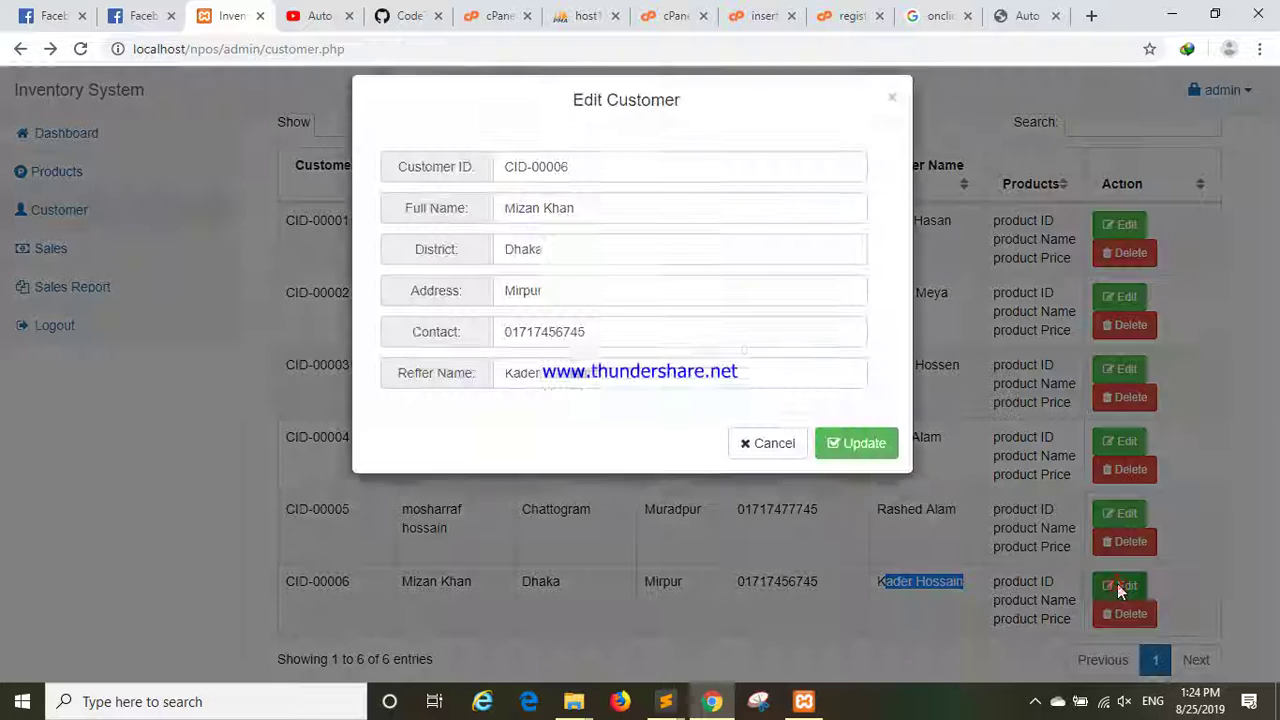
left_click(602, 393)
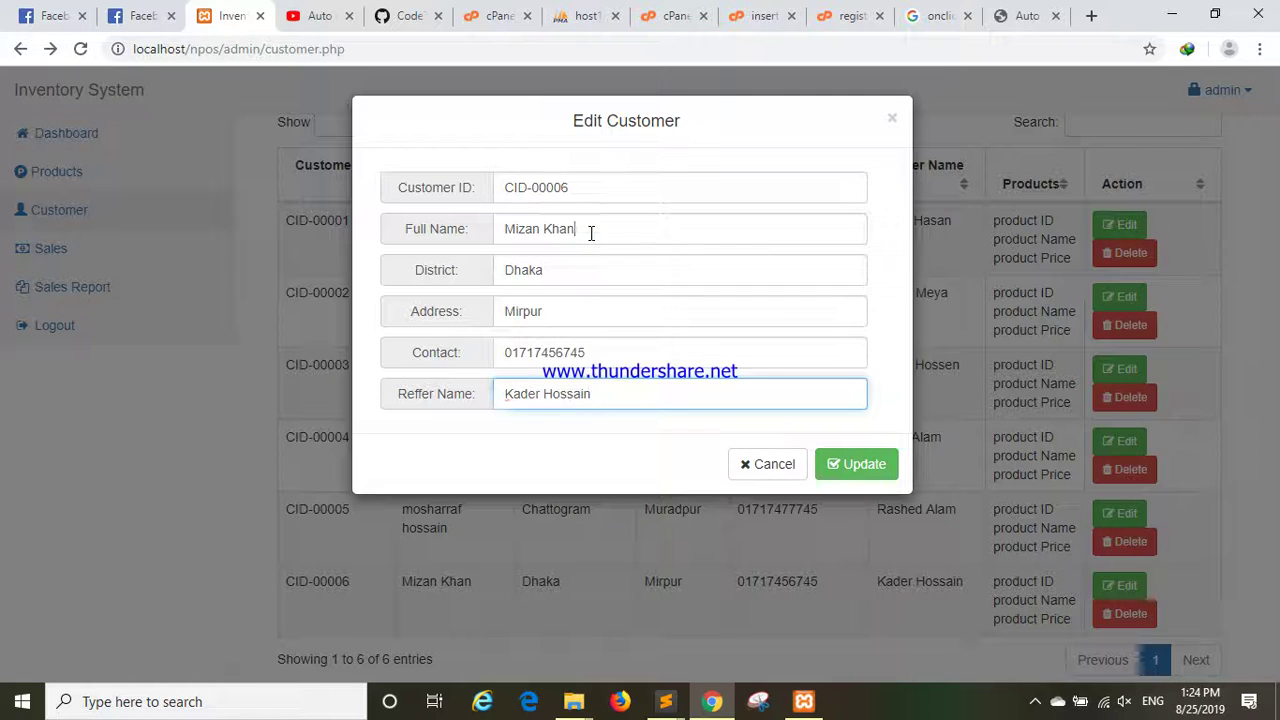
left_click_drag(590, 232, 360, 205)
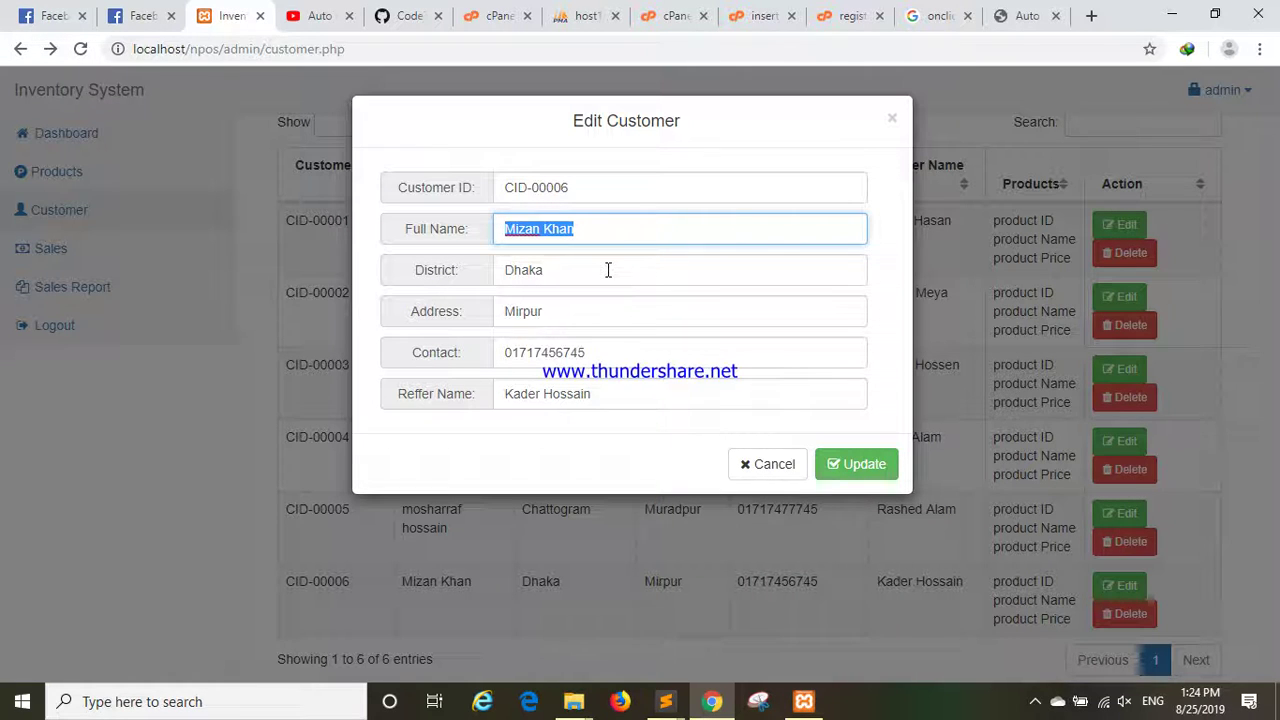
key("Left")
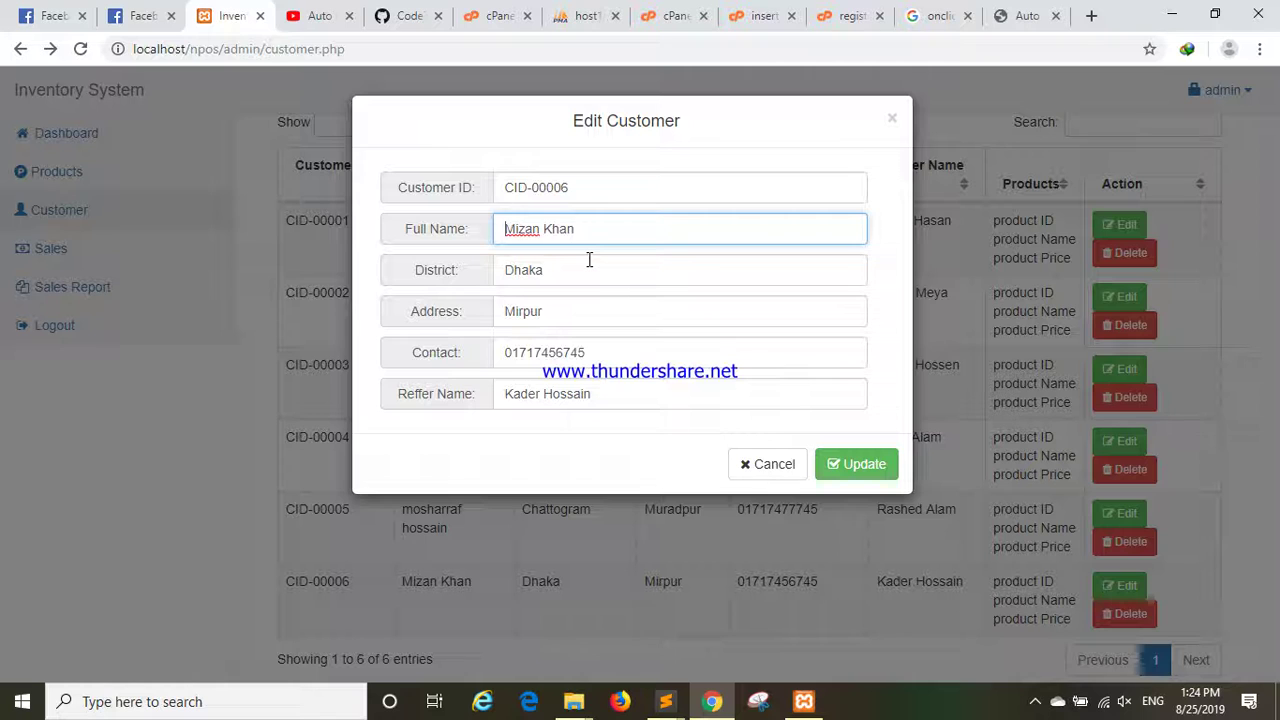
key("Delete")
key("Delete")
key("Delete")
key("Delete")
key("Delete")
key("Delete")
type("Imram")
key("BackSpace")
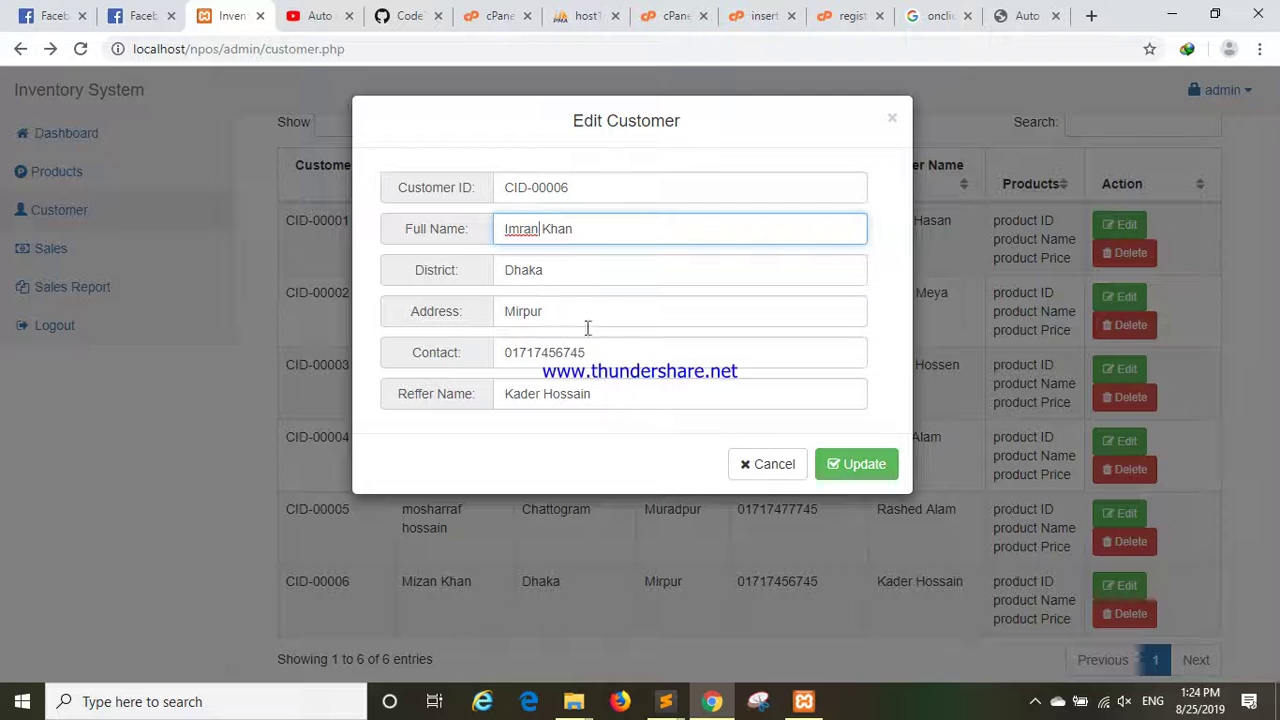
Pick the new district from the suggestions and replace the address with the new capitalised one.
double_click(569, 276)
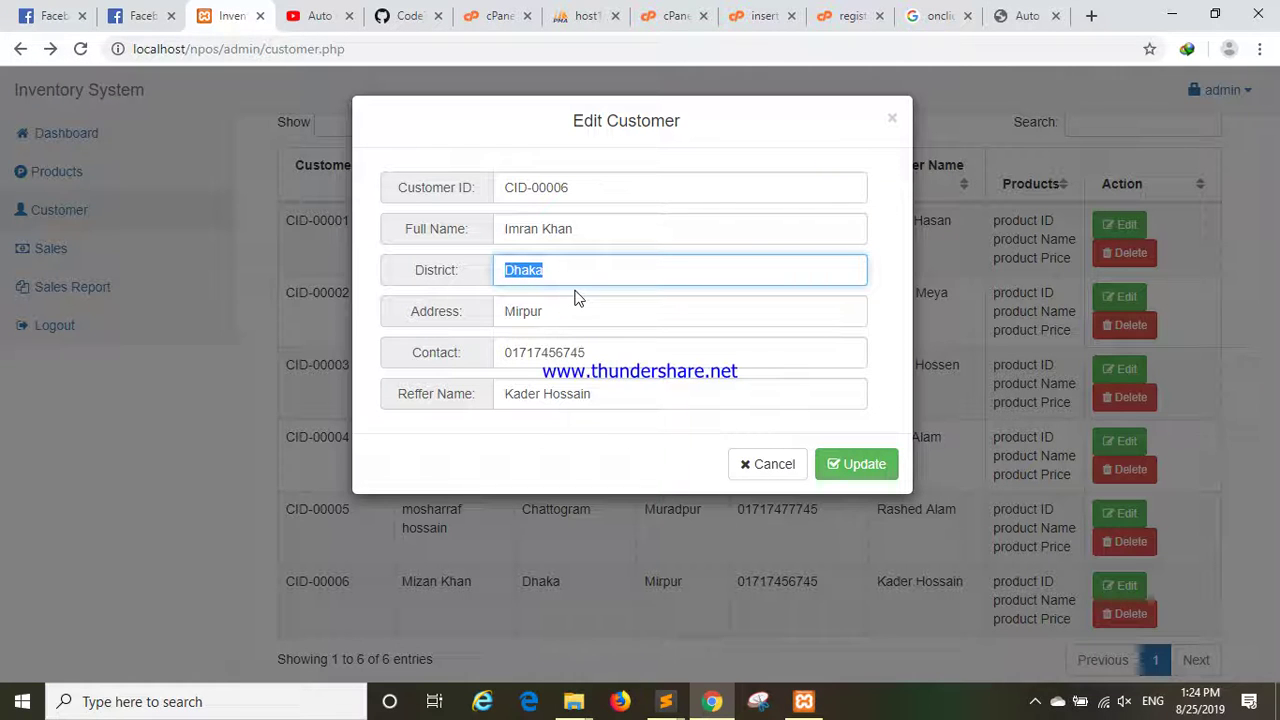
type("B")
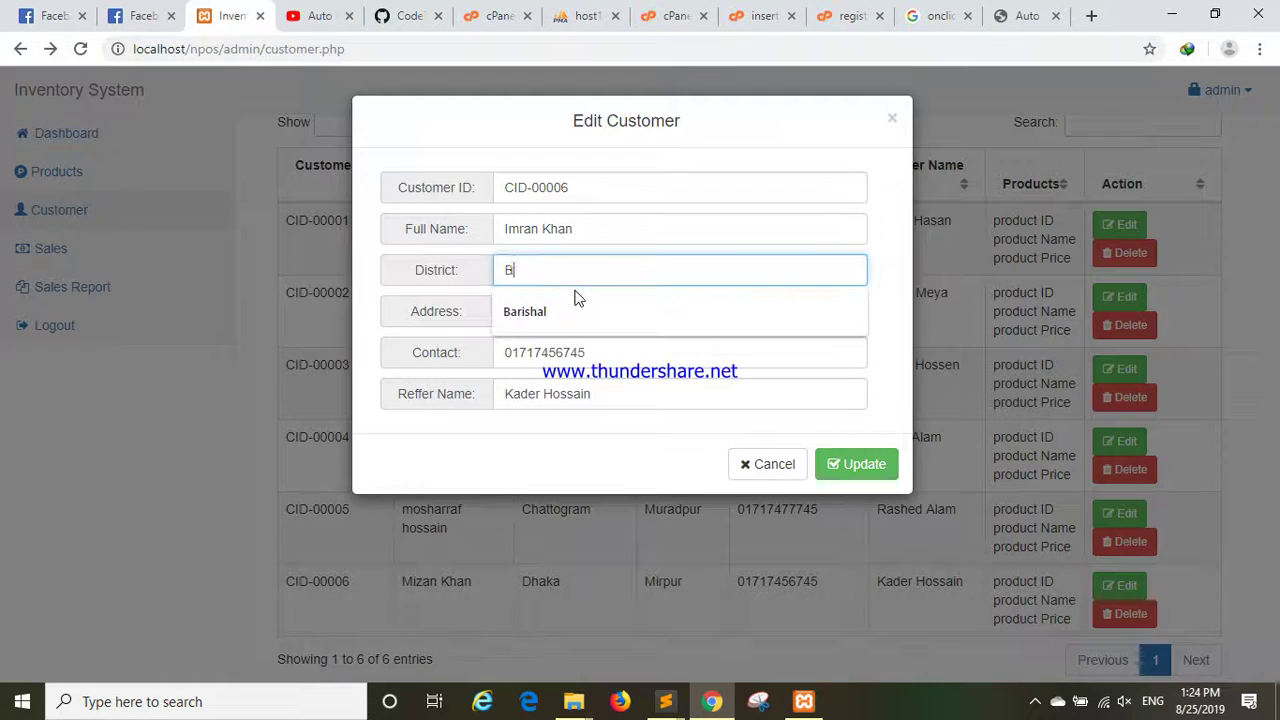
type("a")
left_click(578, 305)
left_click(574, 310)
double_click(577, 314)
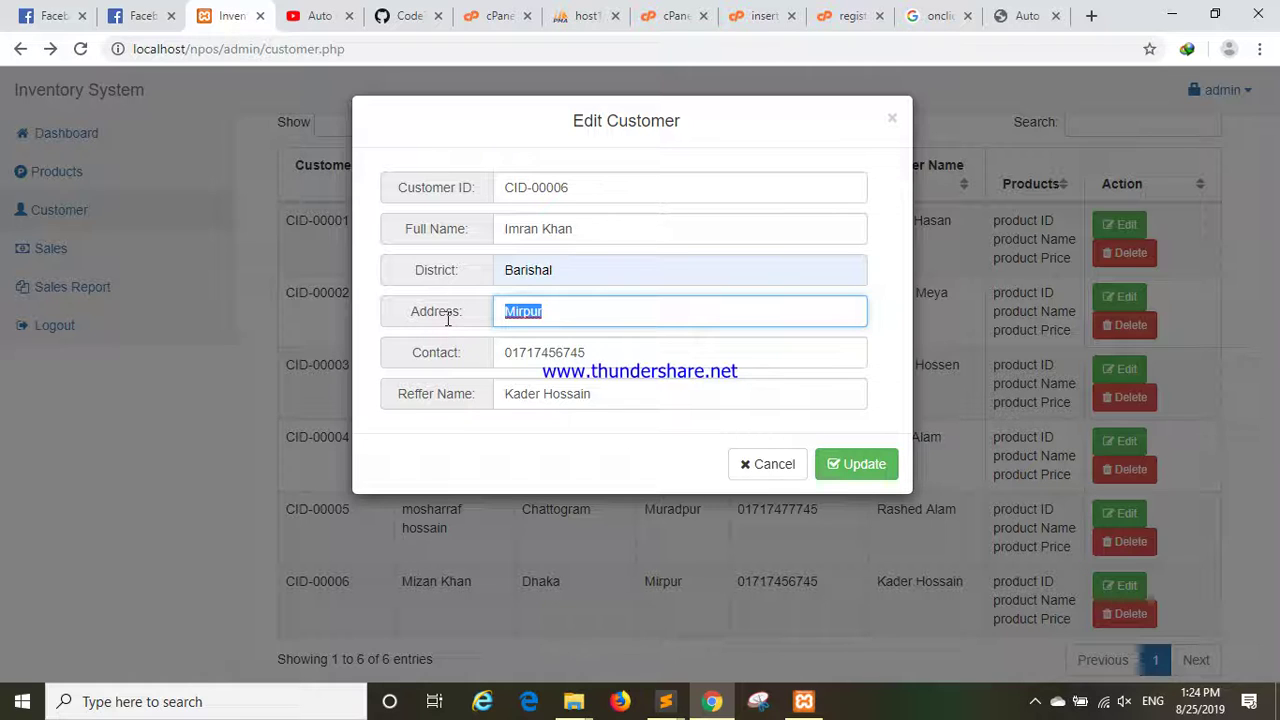
key("BackSpace")
type("rupganj")
left_click(494, 312)
type("Rupganj")
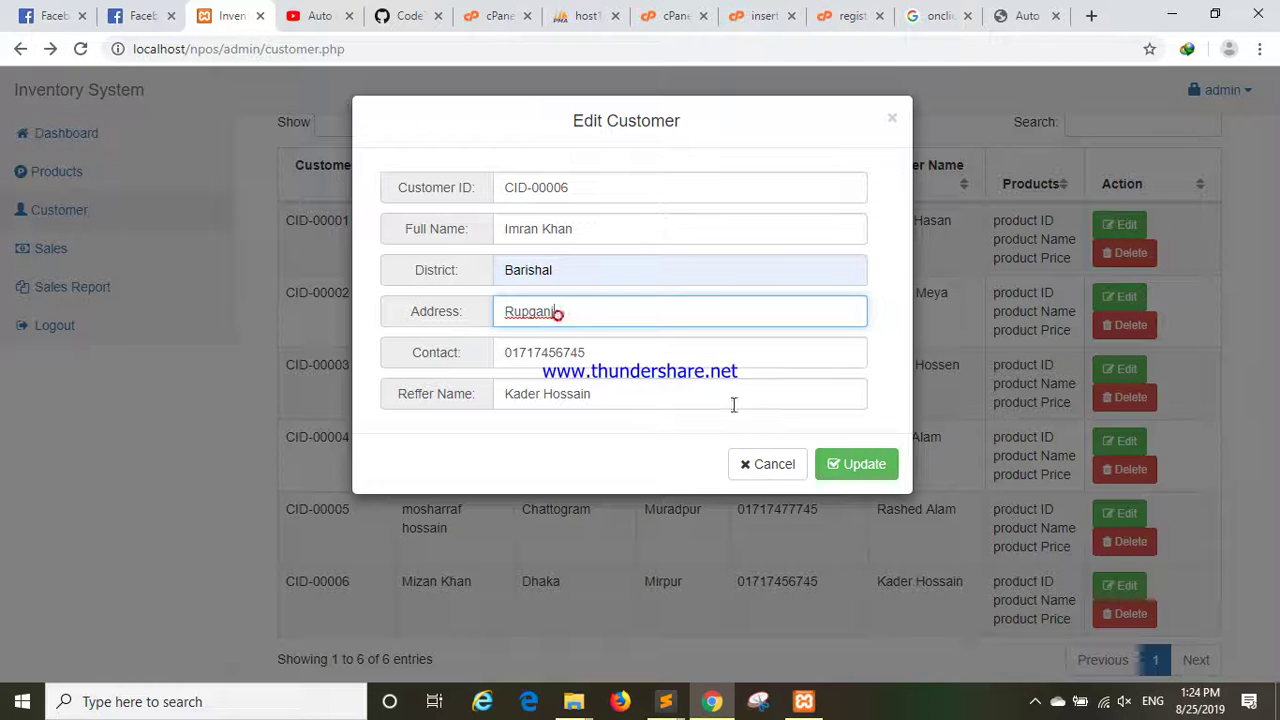
Update the customer, dismiss the success alert, and check the new name, address and contact in the list.
left_click(851, 467)
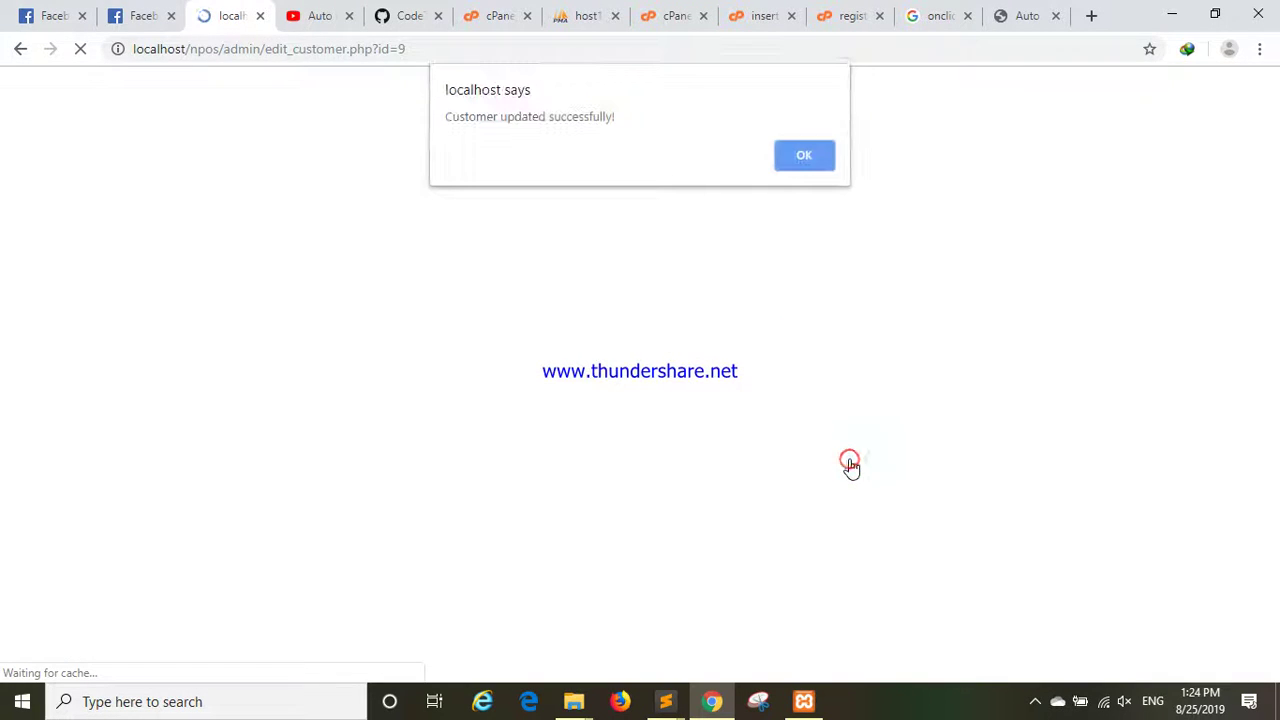
left_click(795, 158)
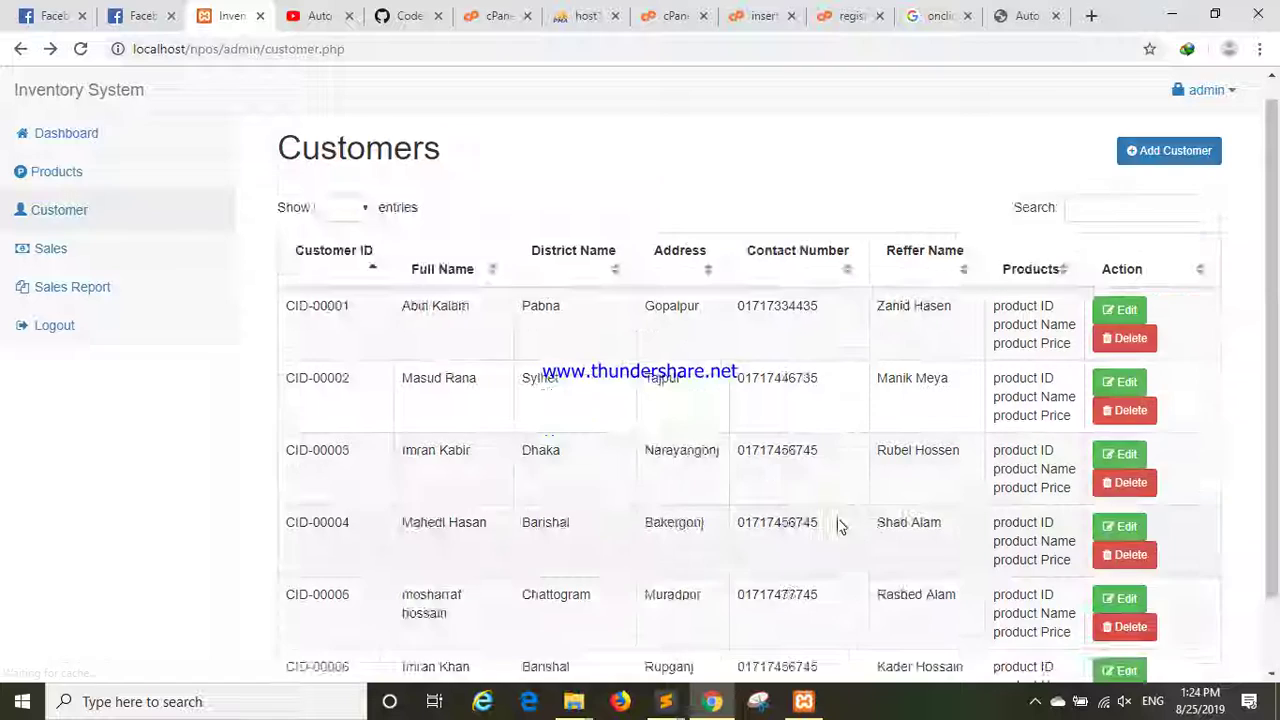
scroll(770, 543, "down", 1)
left_click_drag(700, 585, 645, 585)
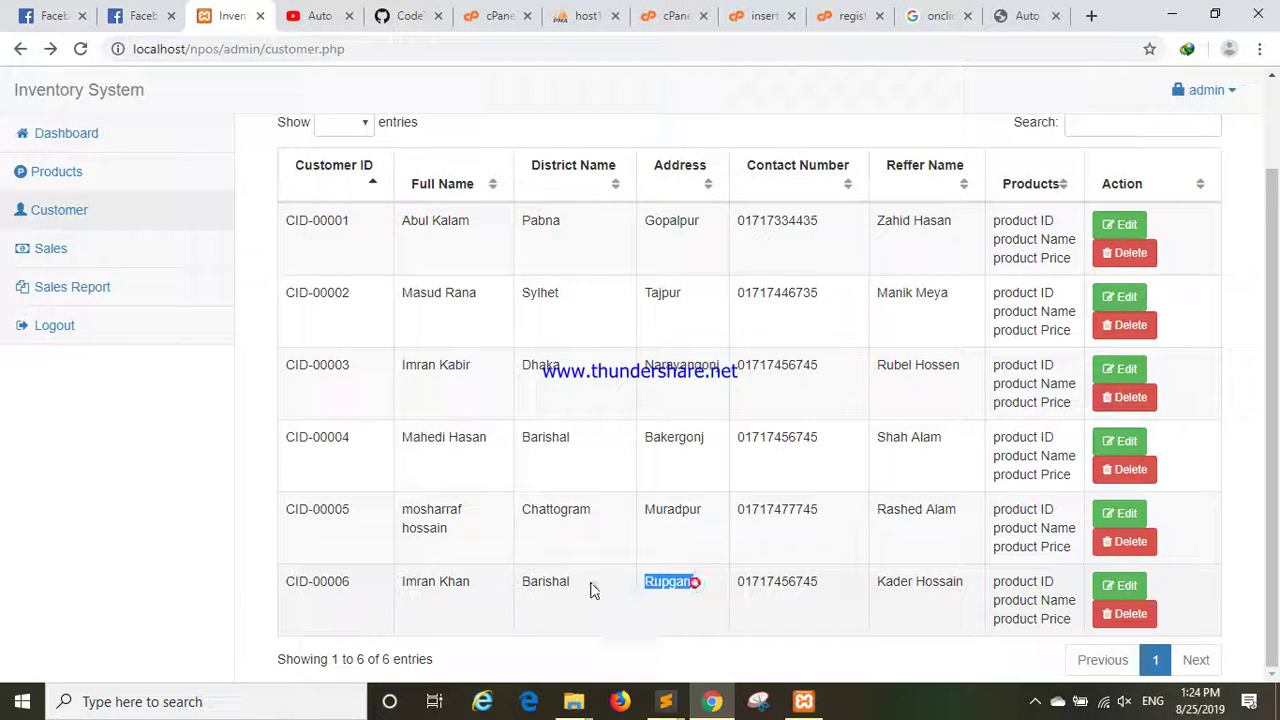
left_click_drag(365, 590, 476, 588)
left_click_drag(740, 588, 822, 590)
left_click(900, 578)
Check the referrer column of the updated row, then go to the Sales form.
left_click_drag(965, 582, 895, 580)
left_click(997, 609)
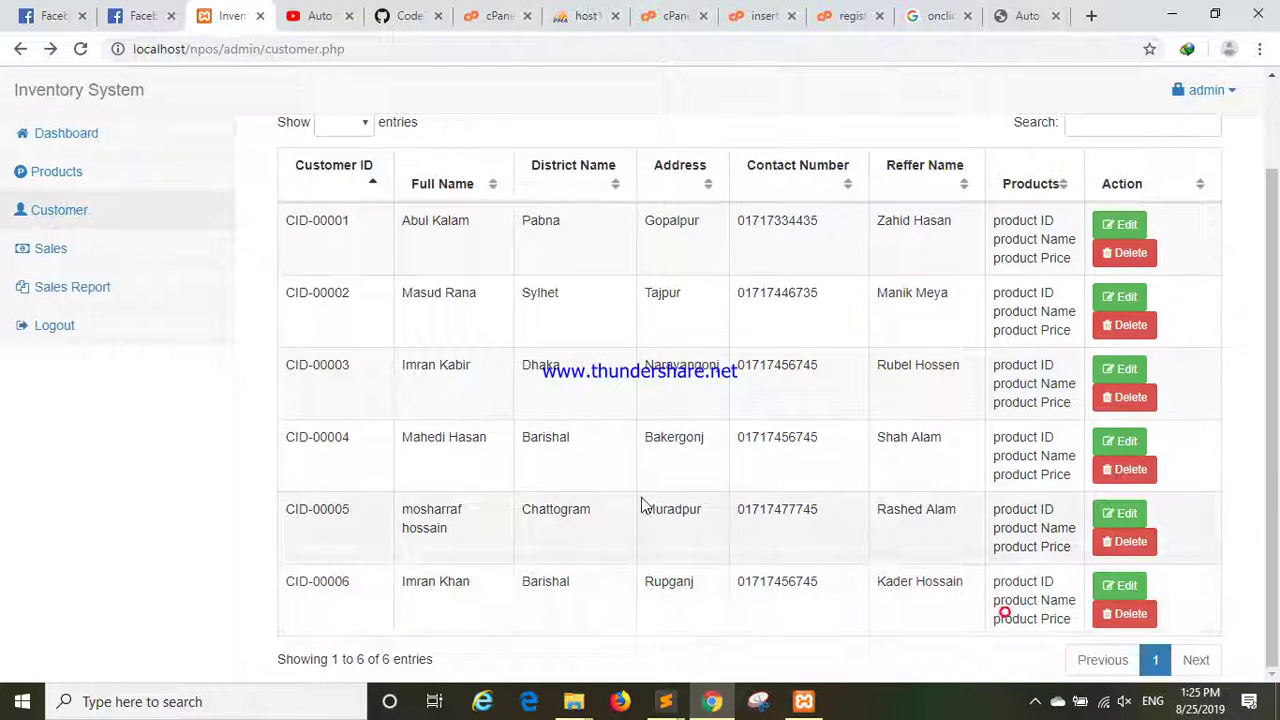
scroll(637, 506, "up", 1)
left_click(52, 252)
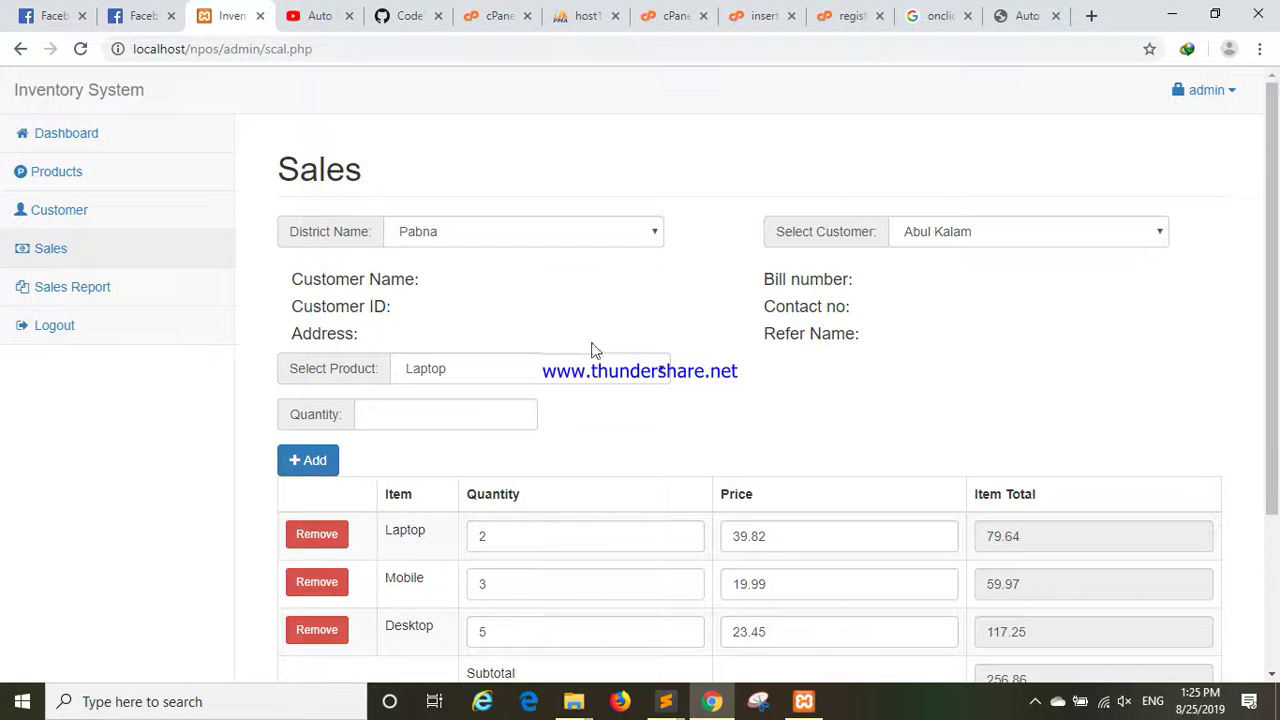
Choose Laptop with quantity 2 and add a new empty line item.
left_click(565, 368)
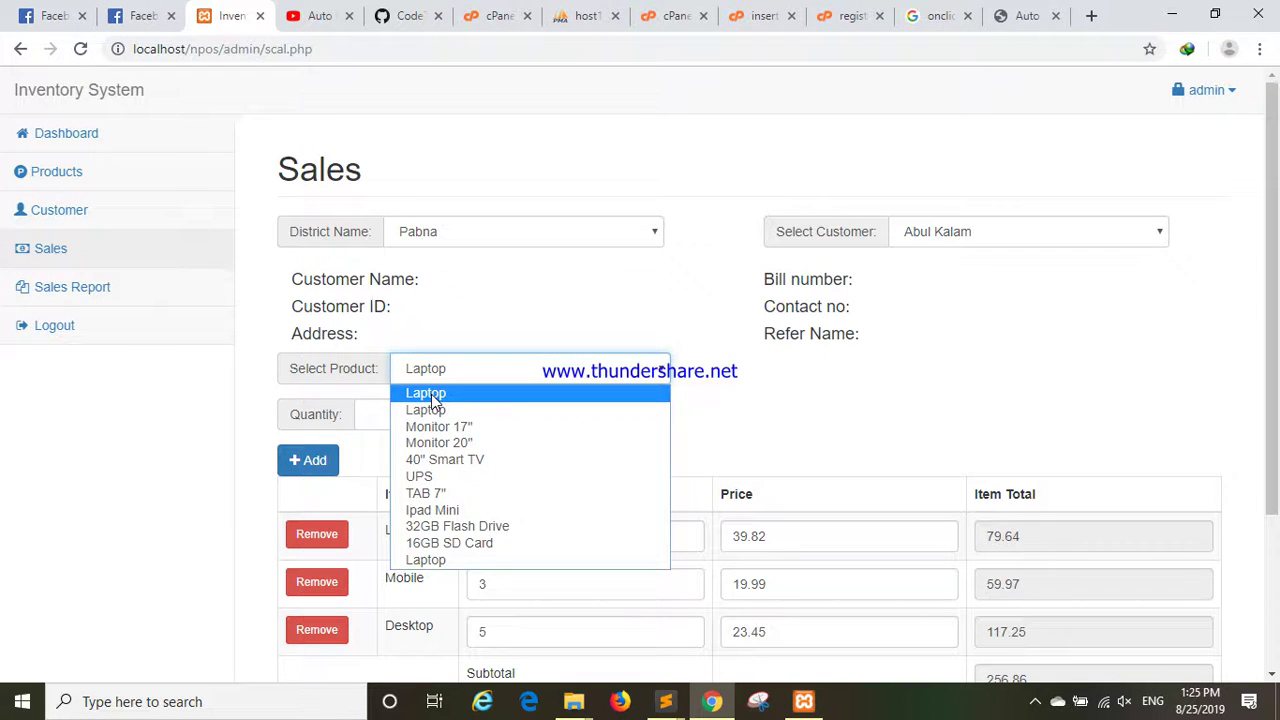
left_click(430, 396)
left_click(411, 409)
type("2")
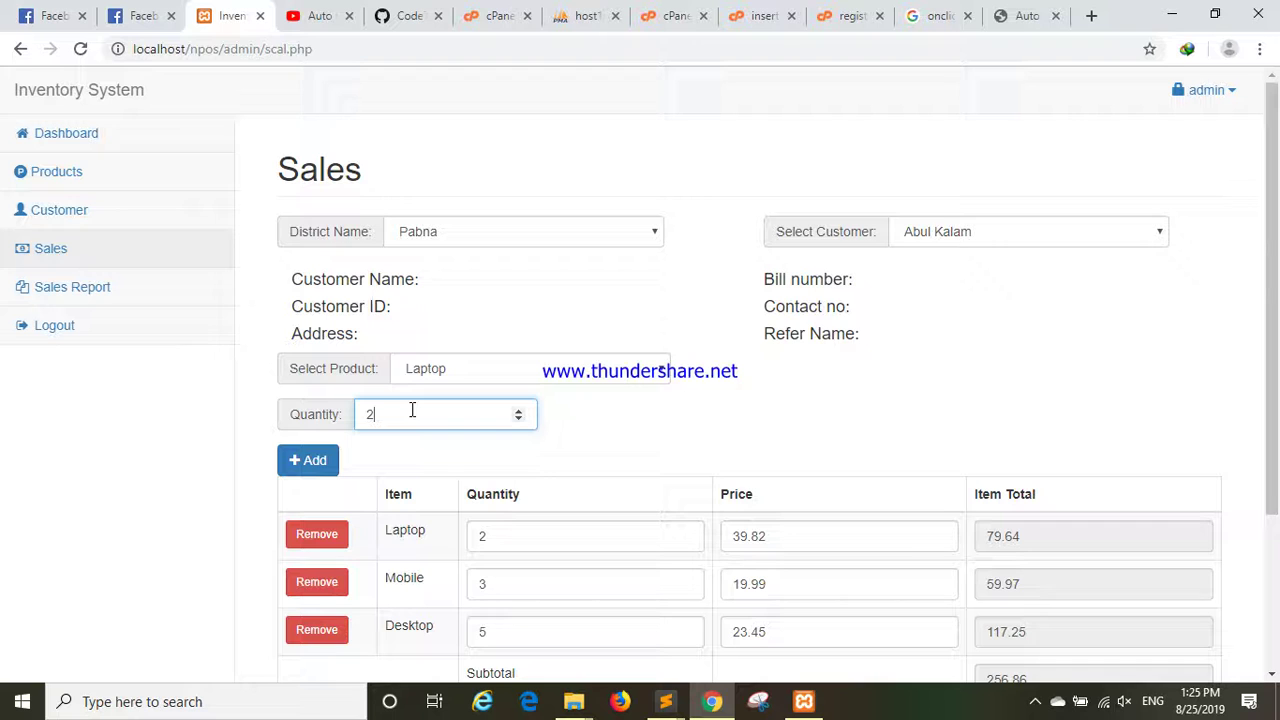
left_click(611, 418)
scroll(620, 440, "down", 2)
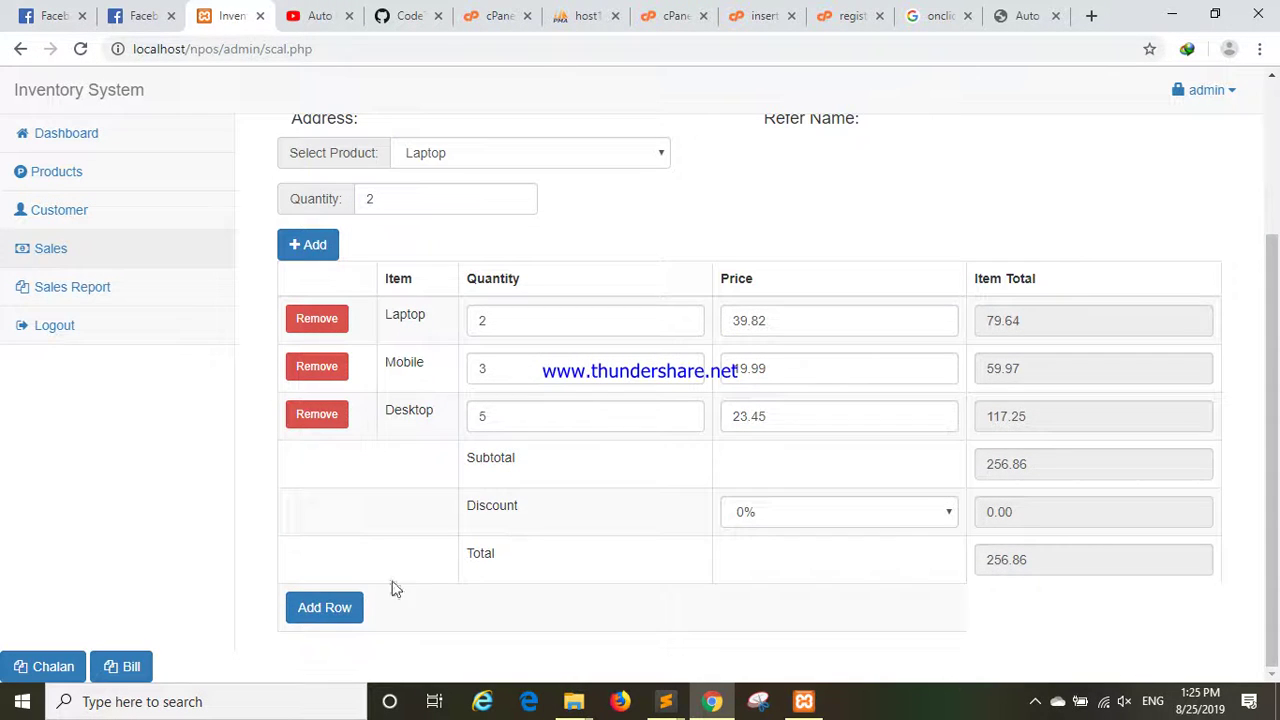
left_click(334, 606)
scroll(414, 414, "up", 1)
Give the new Laptop line a price of 12000 and check its item total.
left_click(408, 420)
left_click(517, 412)
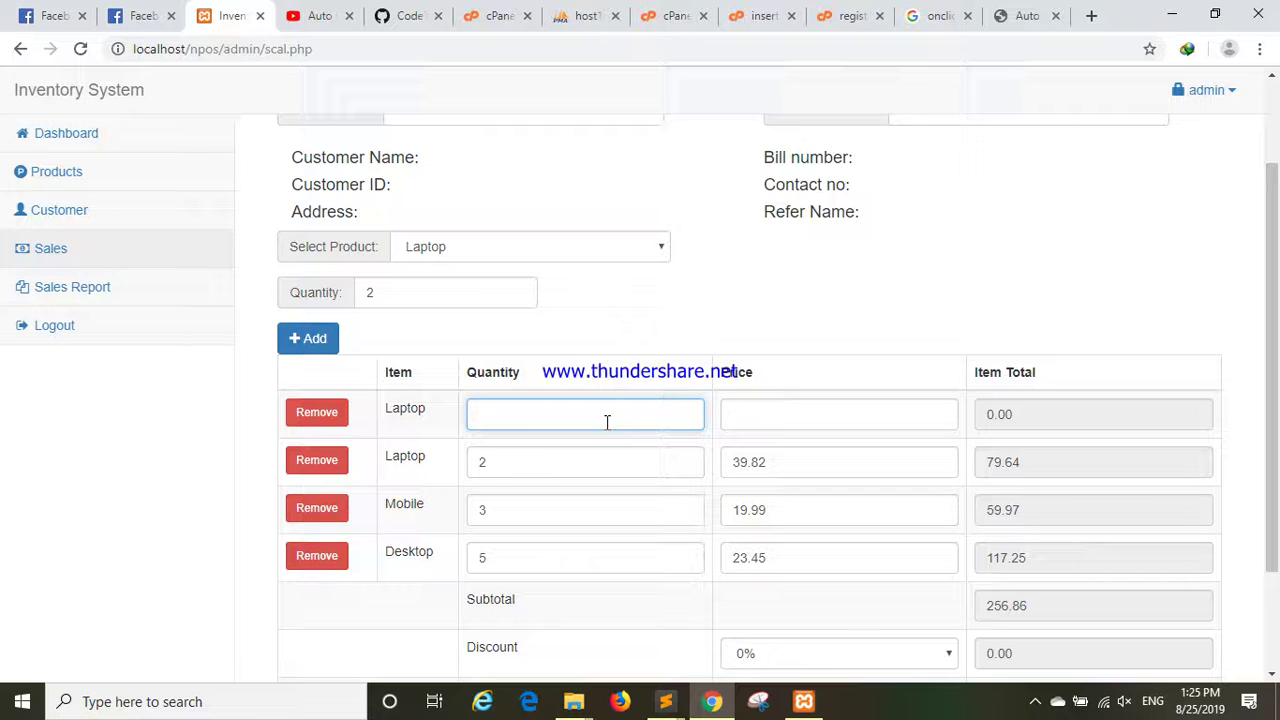
left_click(738, 422)
type("12")
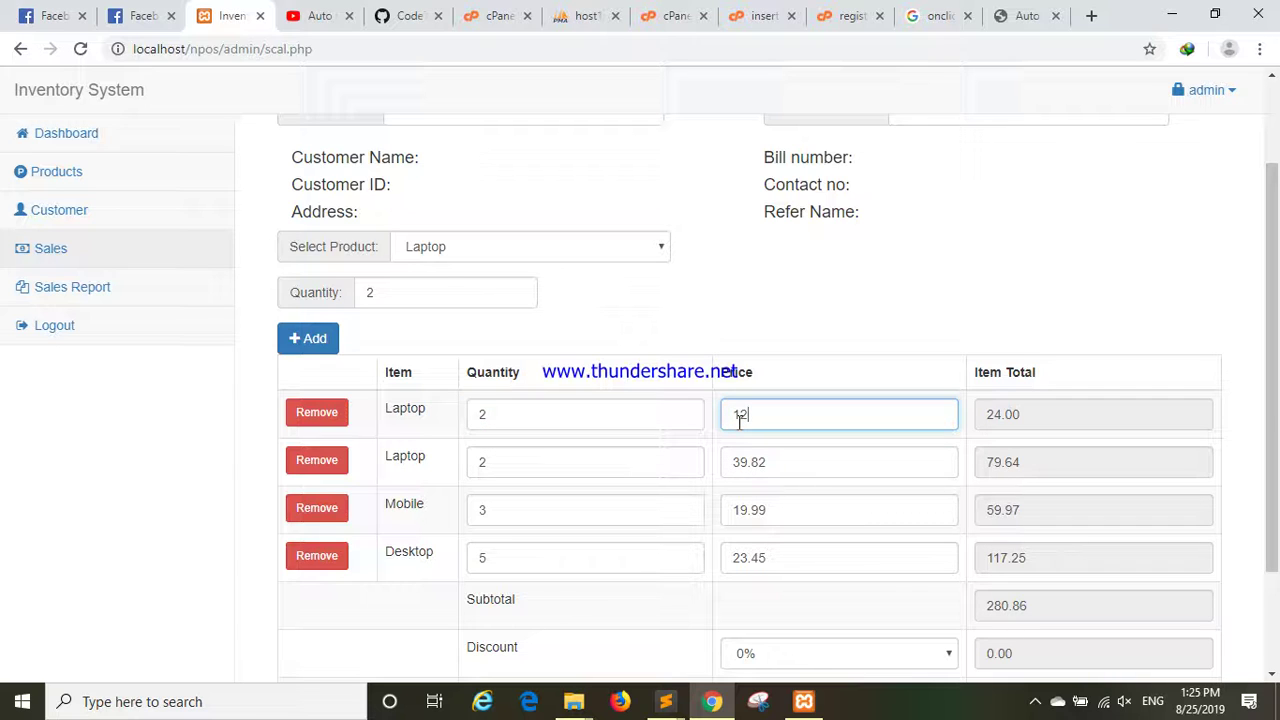
type("000")
scroll(1030, 447, "down", 2)
scroll(895, 538, "up", 1)
double_click(1060, 370)
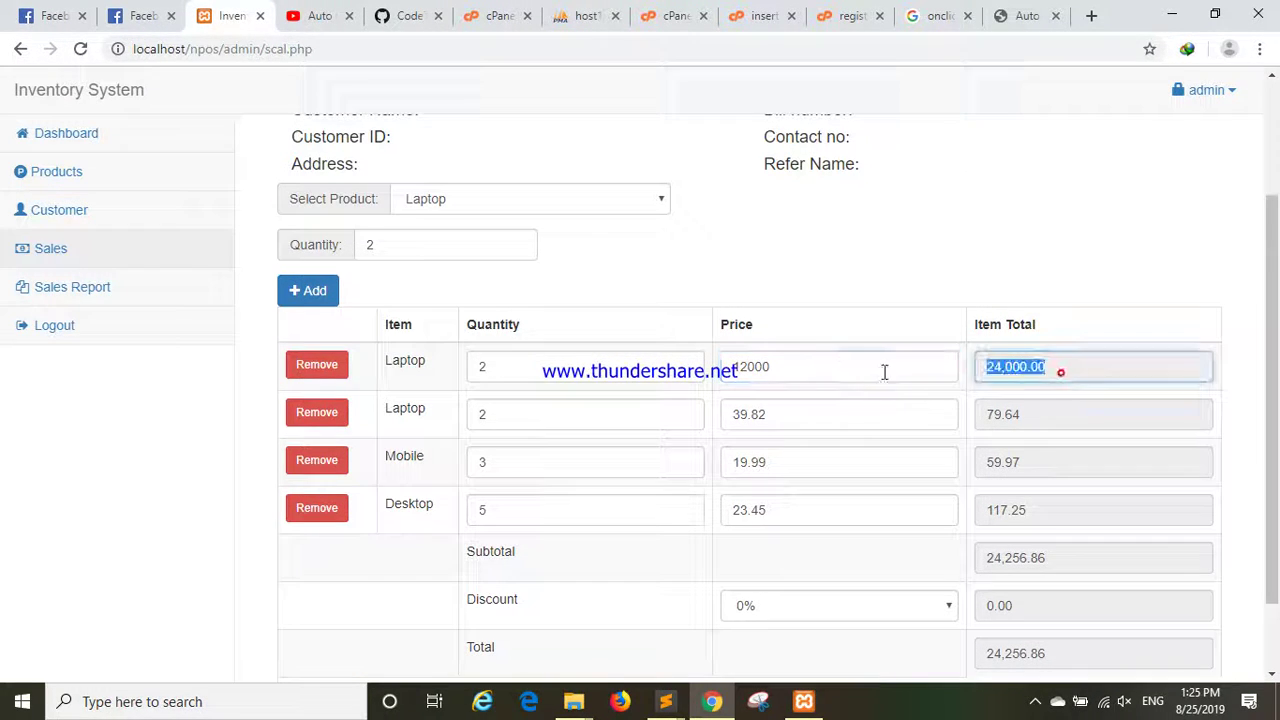
double_click(785, 368)
left_click(480, 370)
left_click(822, 373)
Try 10% and 70% discounts on the sale, then reset the discount to 0%.
scroll(900, 413, "down", 1)
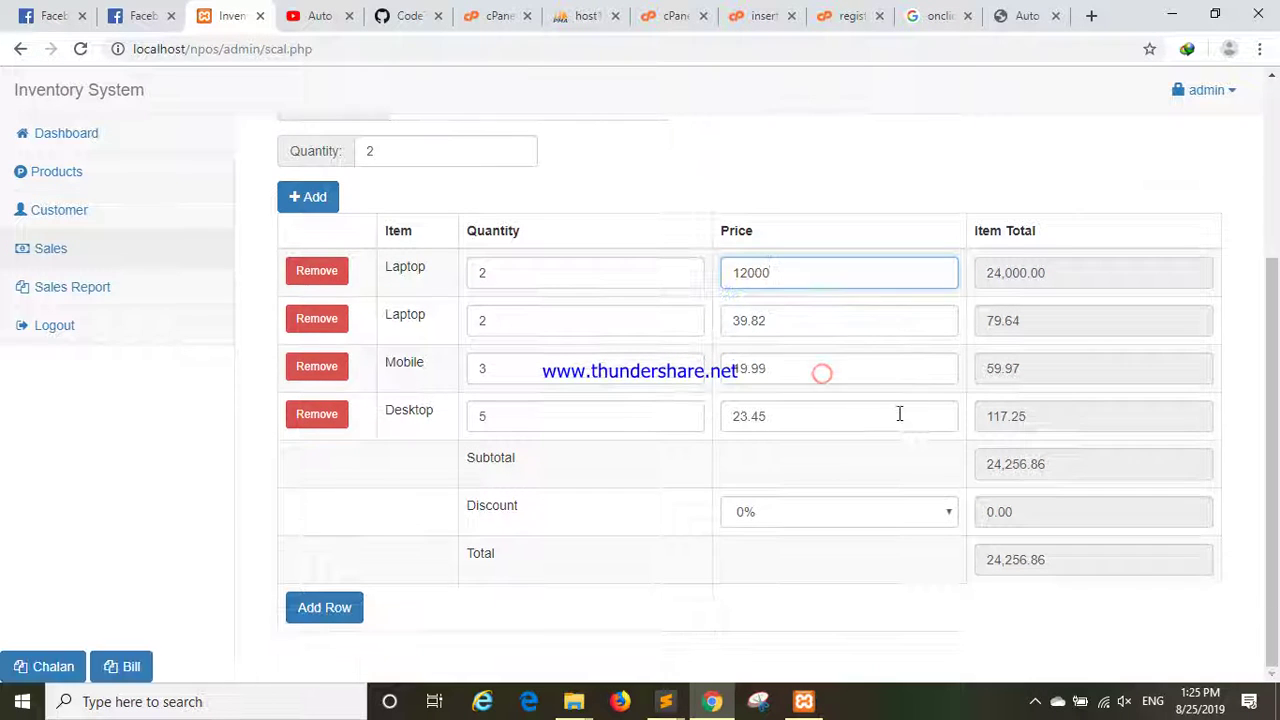
left_click(809, 515)
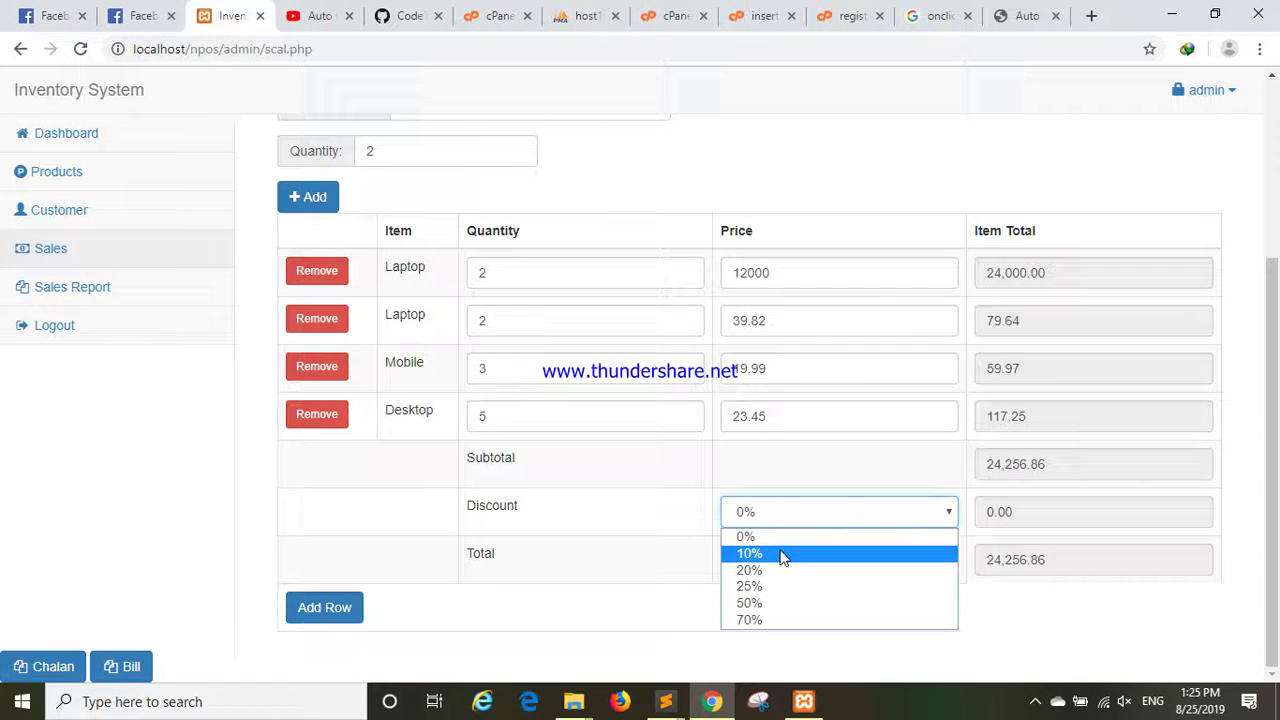
left_click(783, 556)
double_click(1094, 556)
left_click(877, 512)
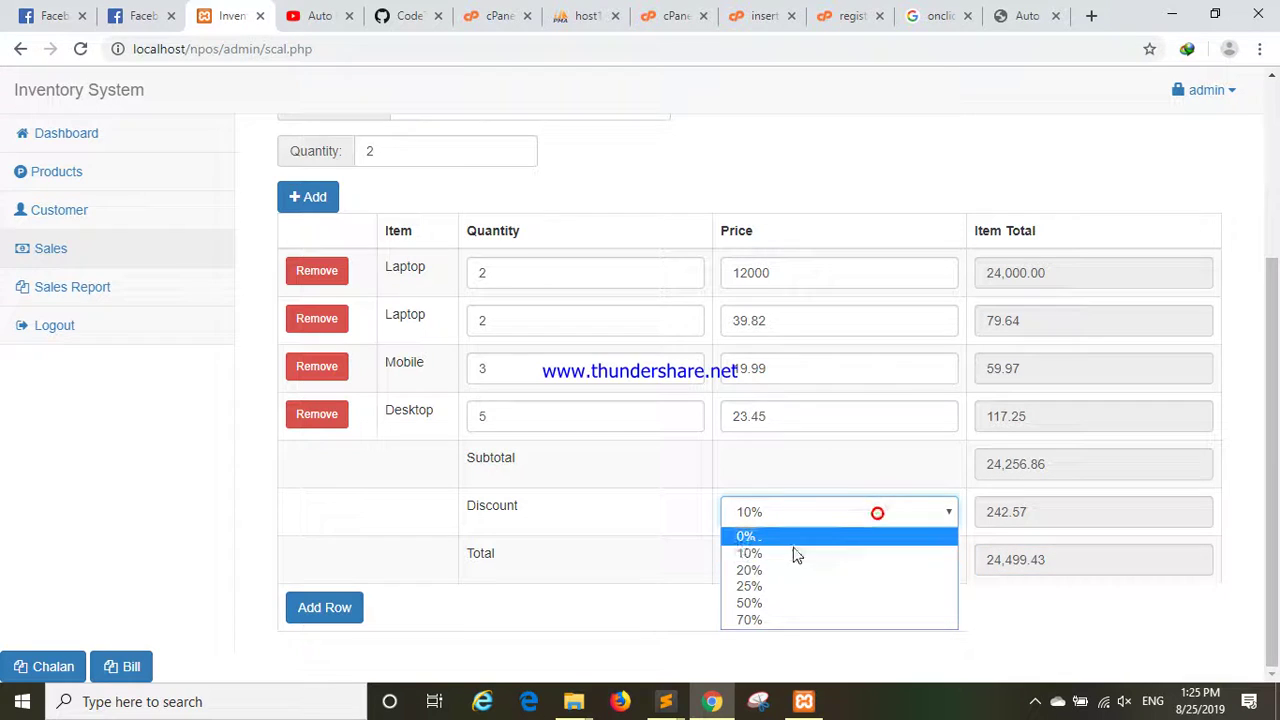
left_click(773, 622)
left_click(832, 510)
left_click(795, 537)
Apply a 10% discount once more and return it to 0%.
left_click(1011, 557)
left_click(887, 521)
left_click(826, 553)
left_click(943, 521)
left_click(876, 539)
scroll(876, 541, "up", 2)
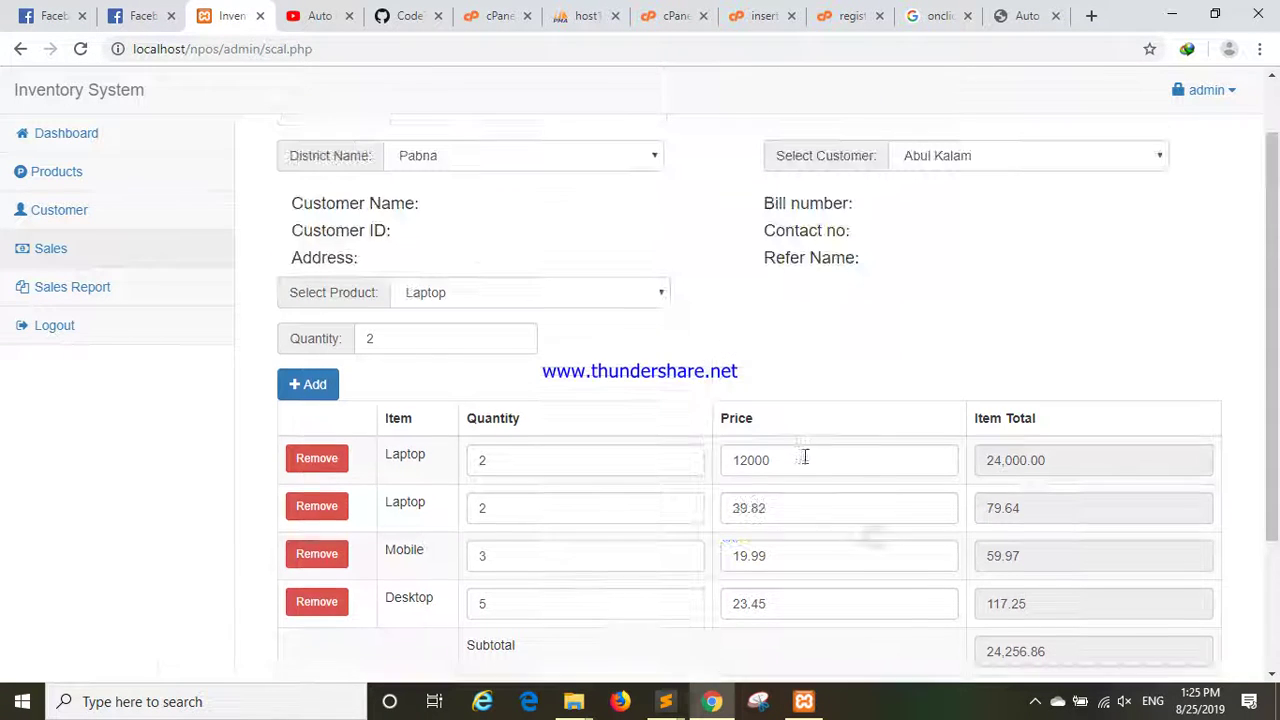
Try quantities 3 and 5 on the Laptop line, leaving the quantity cleared.
double_click(556, 451)
scroll(594, 457, "down", 1)
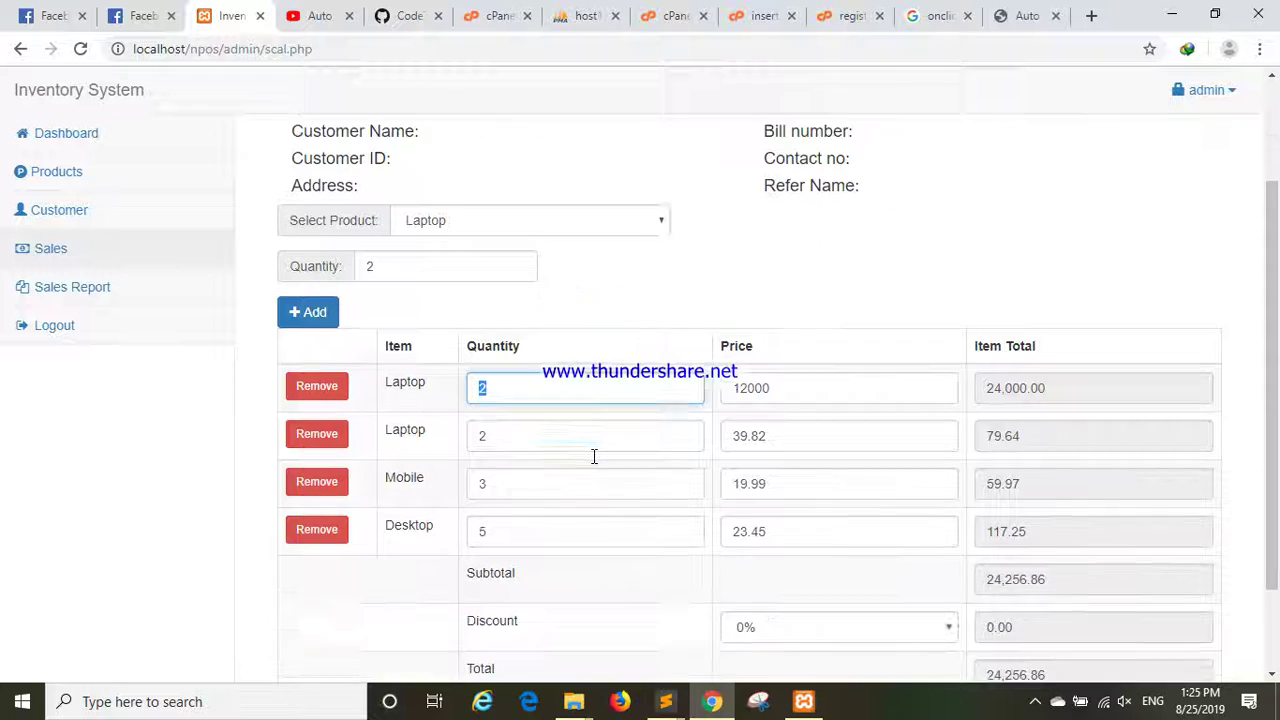
type("3")
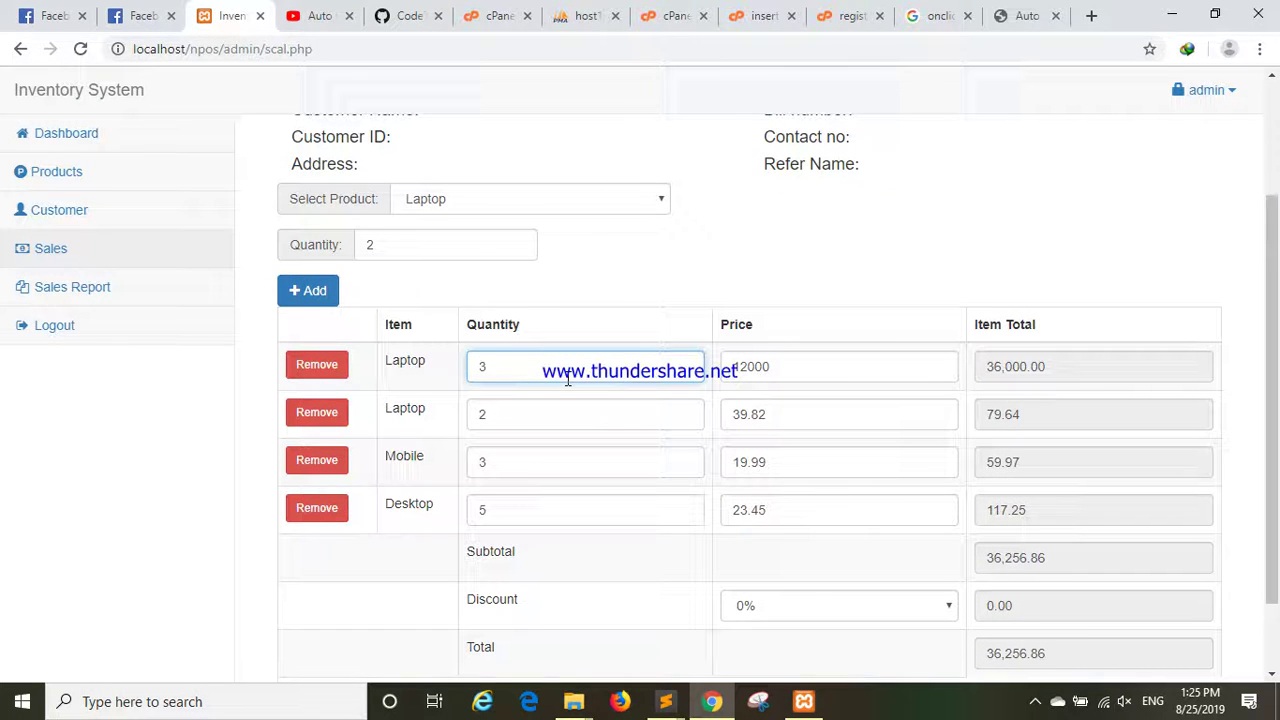
key("BackSpace")
type("5")
key("BackSpace")
Remove the Laptop line priced 12000 and select Laptop as the product again.
scroll(567, 378, "down", 2)
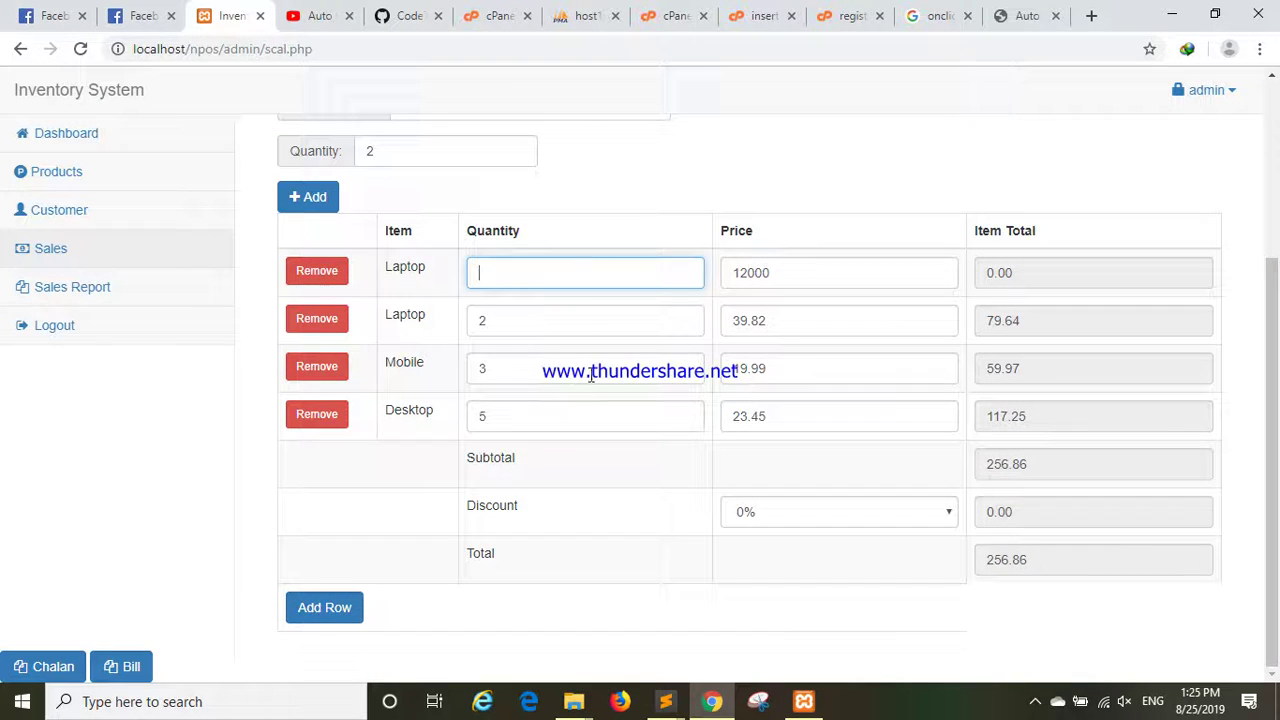
left_click(316, 273)
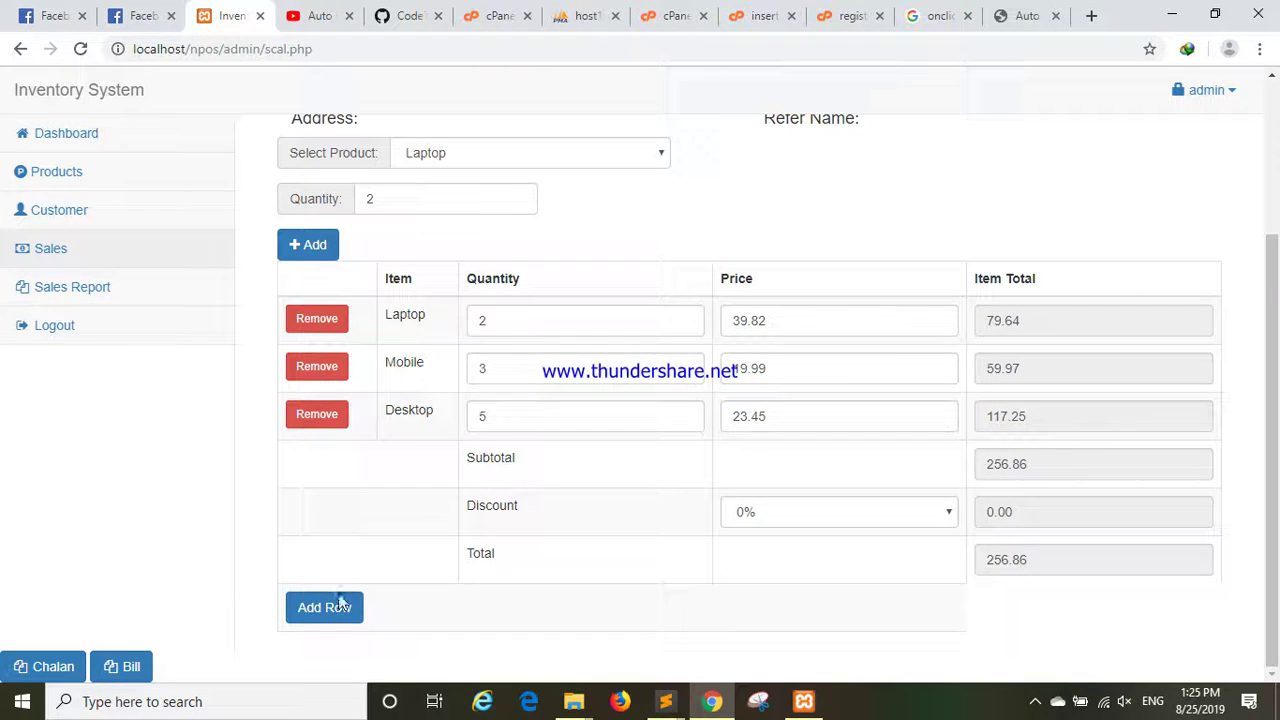
scroll(410, 572, "up", 1)
left_click(526, 254)
left_click(516, 279)
left_click(513, 251)
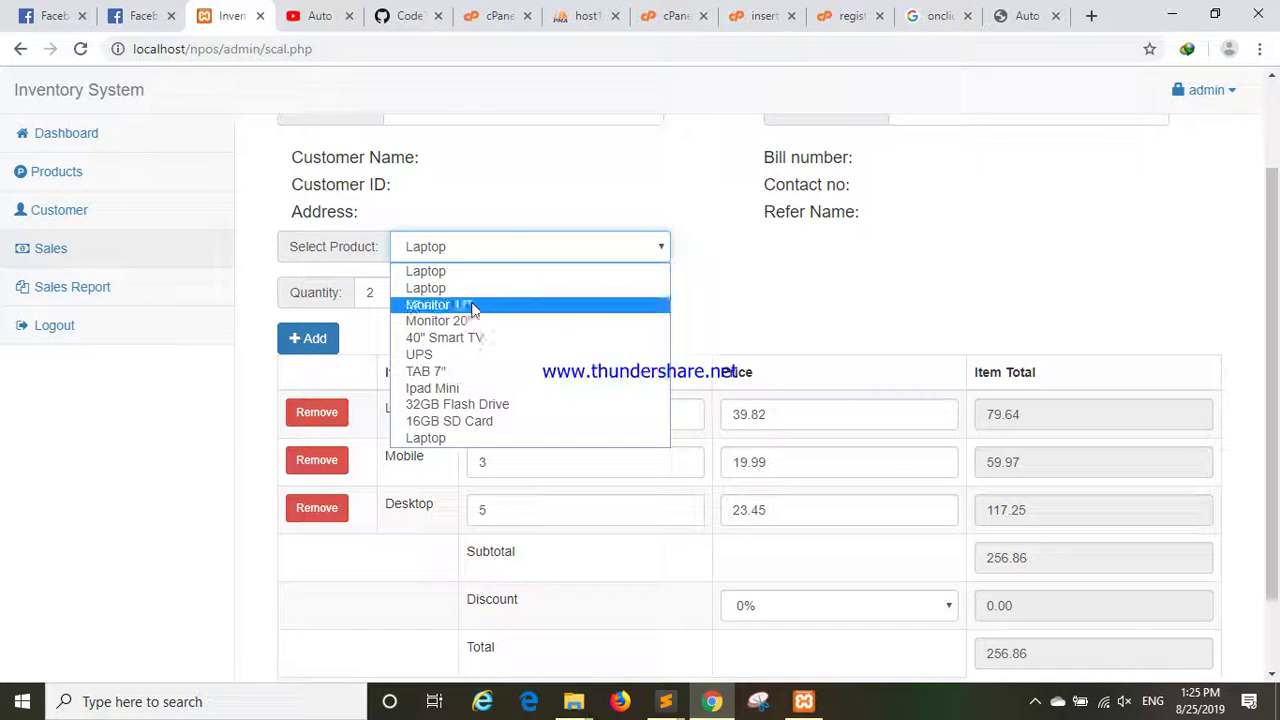
left_click(443, 282)
Add a new Laptop line priced 30000 and select its quantity of 1 for replacement.
scroll(443, 282, "down", 1)
left_click(328, 610)
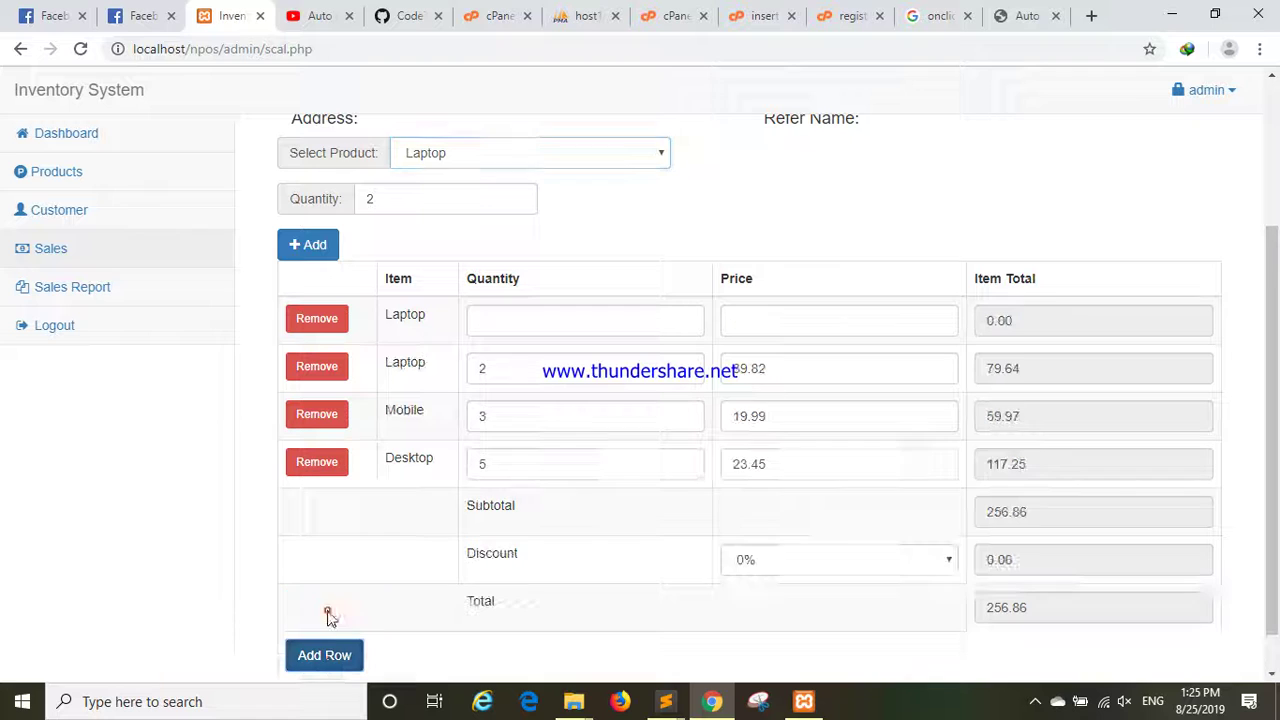
left_click(523, 318)
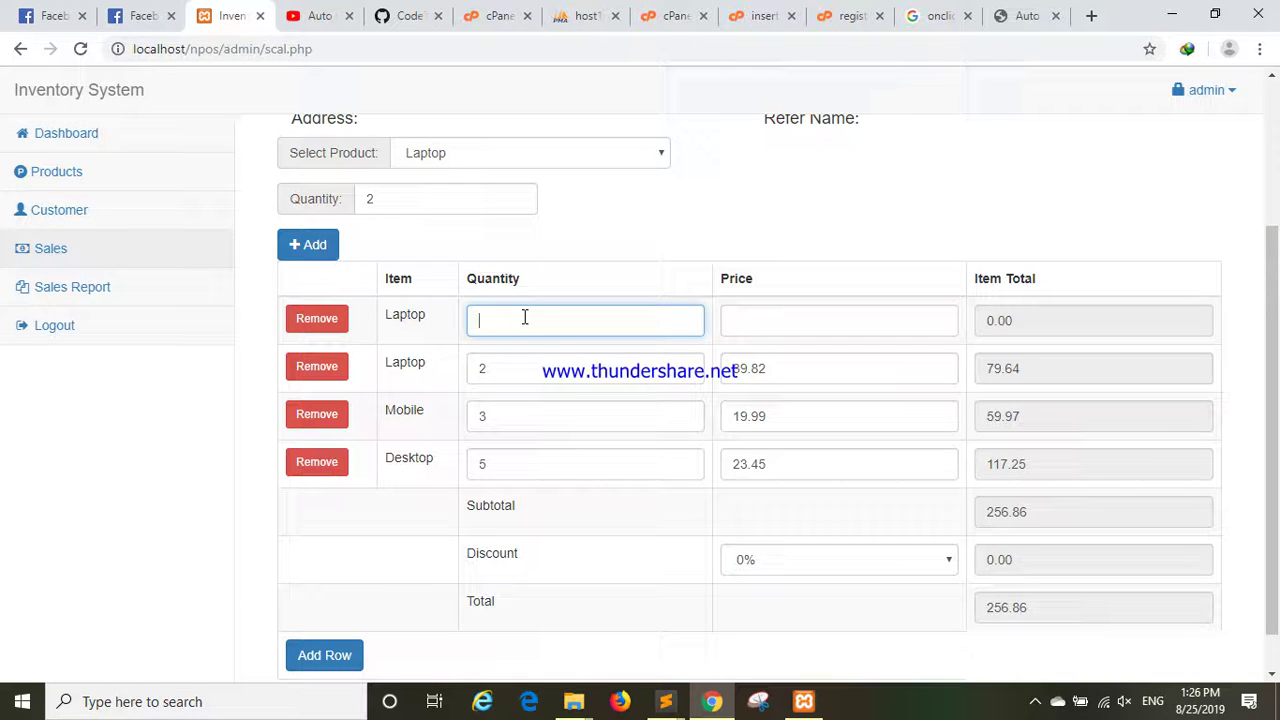
left_click(805, 330)
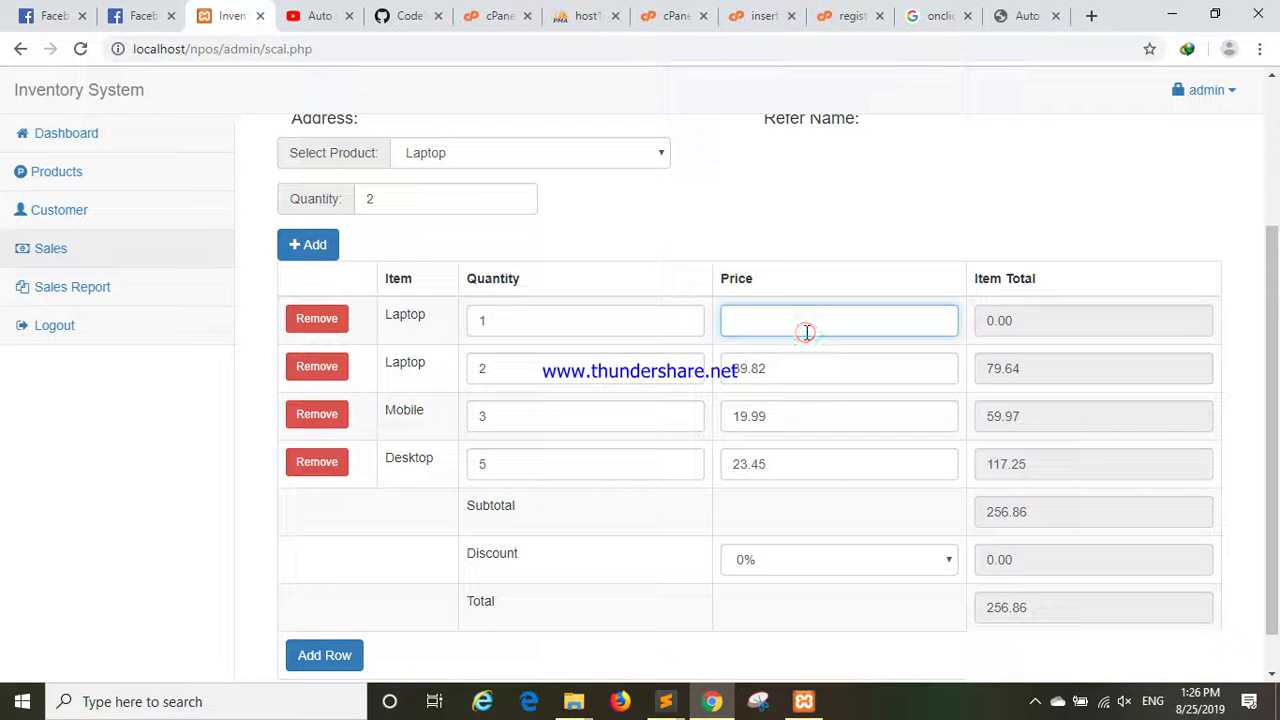
type("30000")
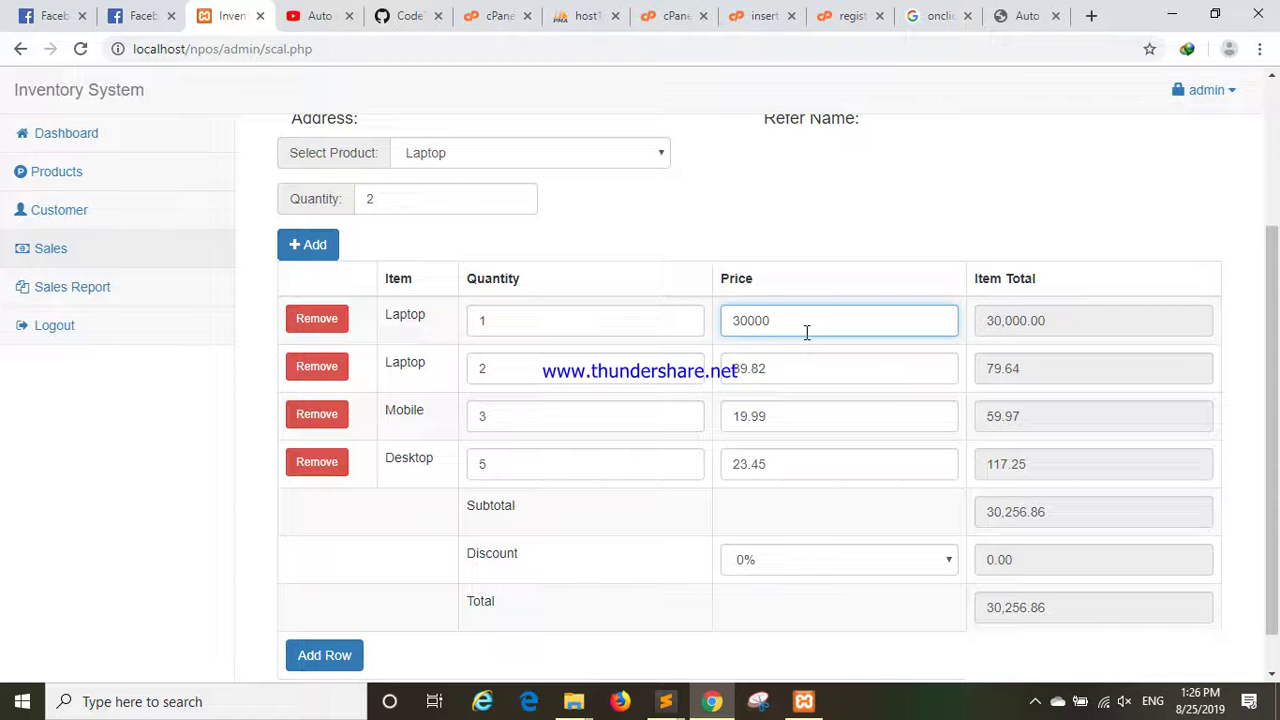
scroll(806, 332, "down", 1)
scroll(803, 323, "up", 1)
left_click(553, 368)
double_click(516, 372)
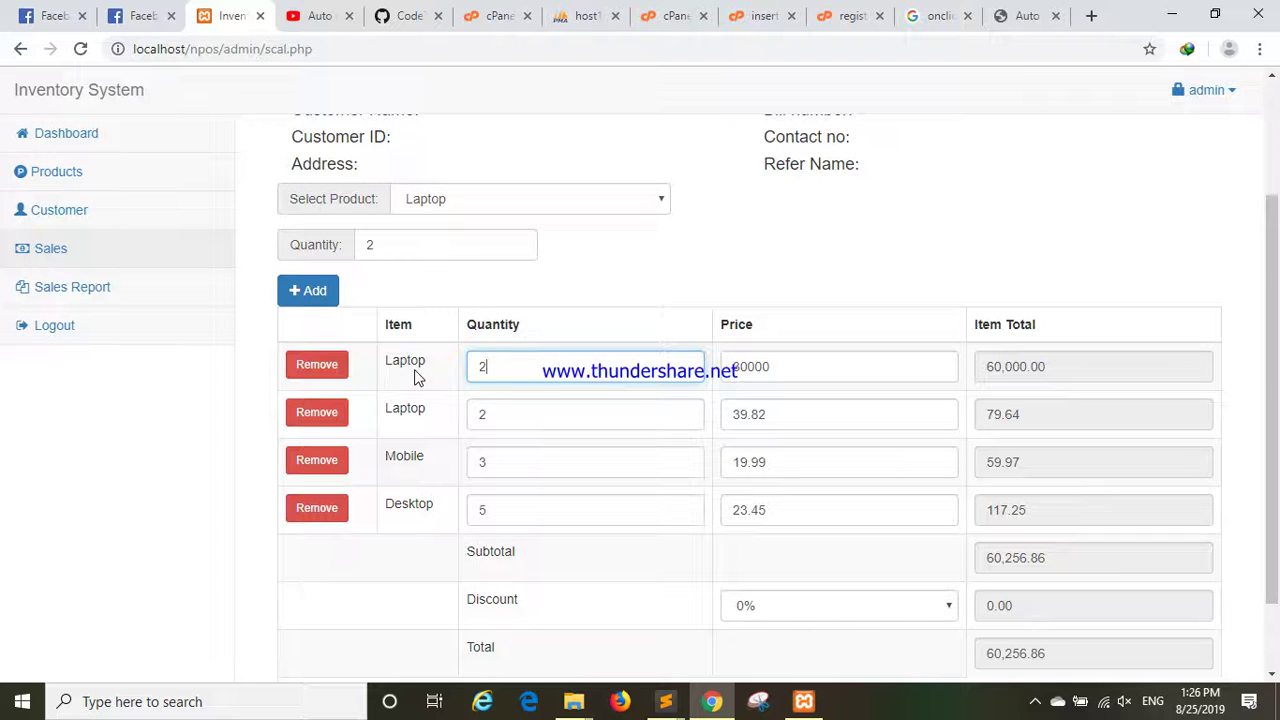
Try a 20% discount, reset it to 0%, and open the Sales Report.
scroll(528, 374, "down", 1)
left_click(824, 516)
left_click(797, 570)
left_click(806, 517)
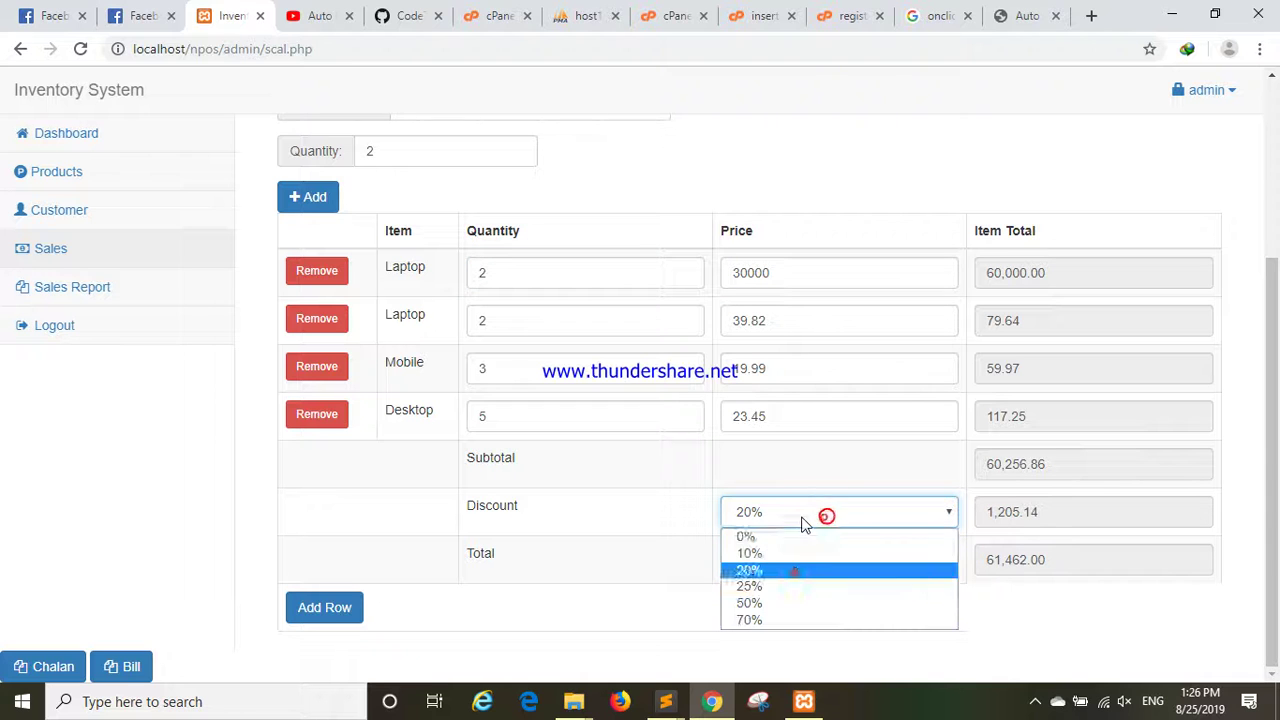
left_click(790, 537)
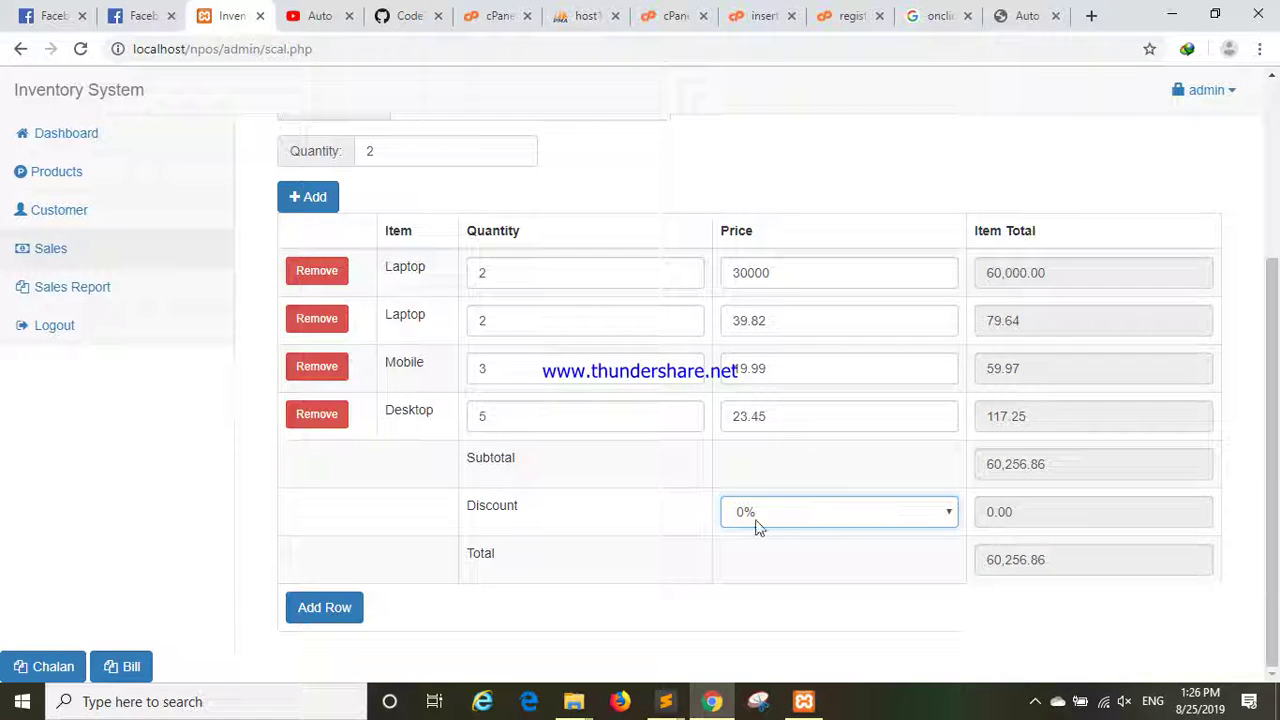
scroll(746, 520, "up", 3)
left_click(100, 291)
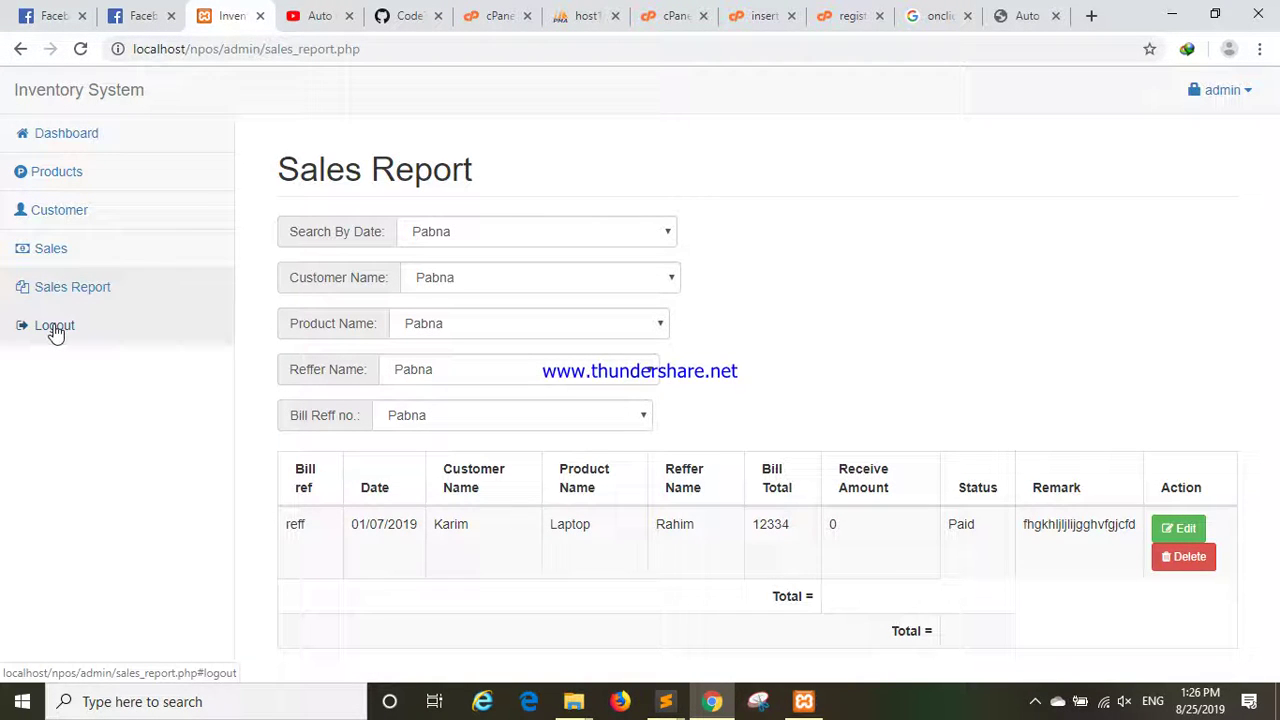
Log out of the admin account and focus the Username and Password fields on the login page.
left_click(55, 327)
left_click(866, 242)
left_click(676, 272)
left_click(634, 329)
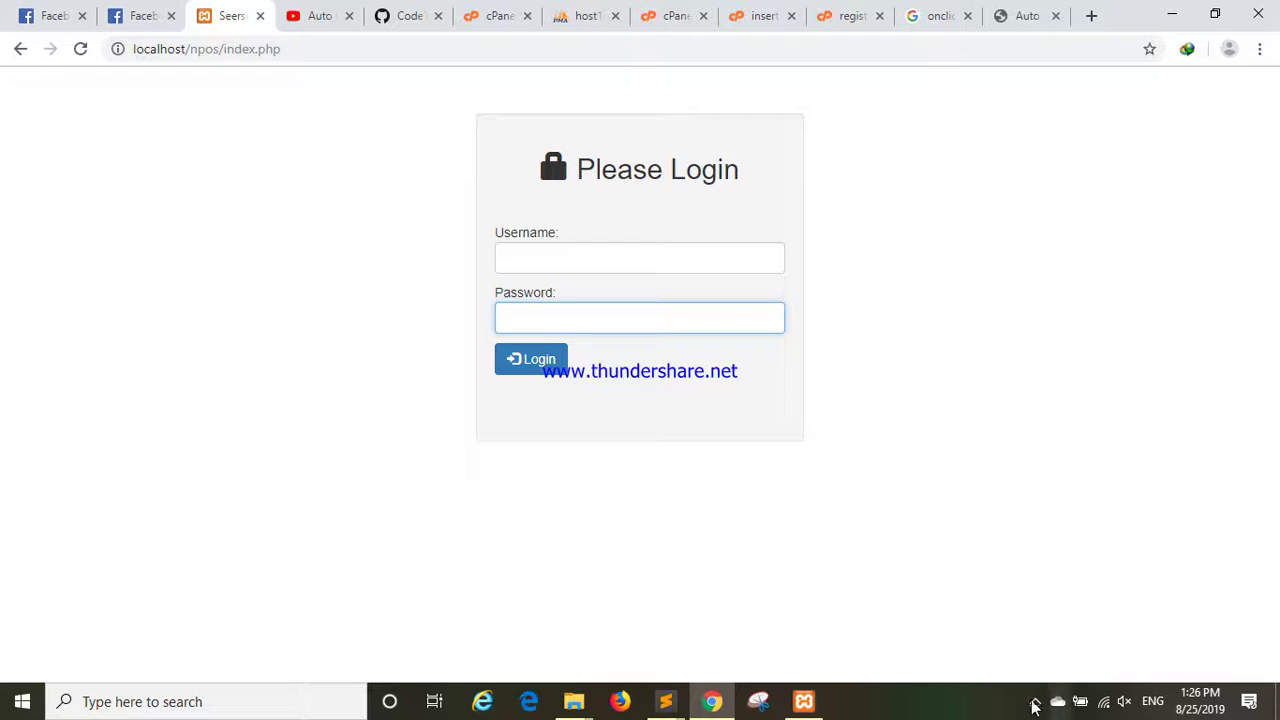